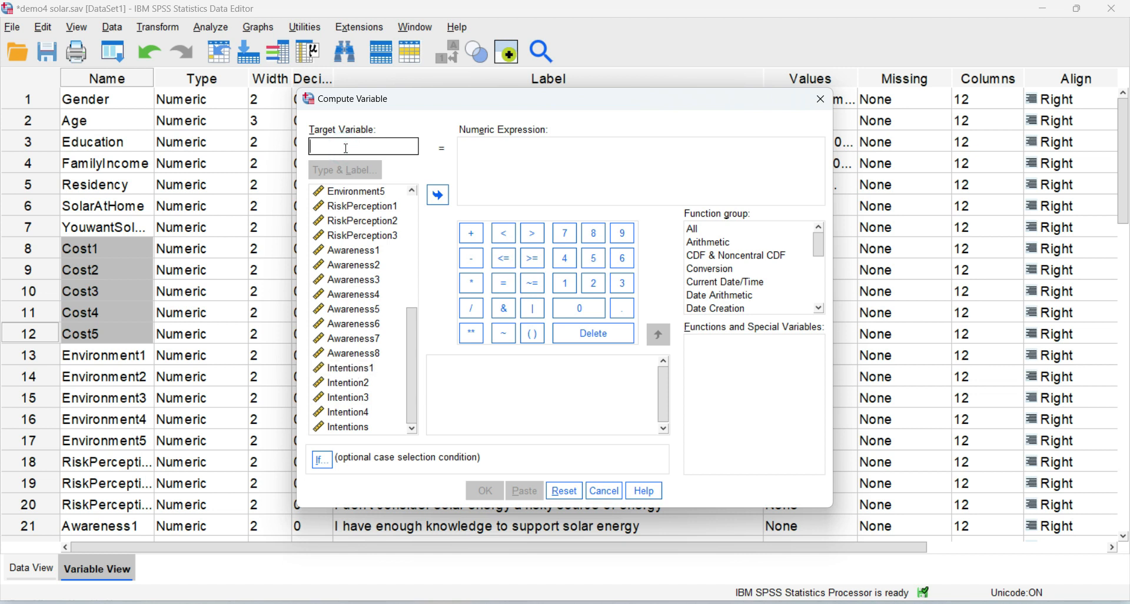
Name the target variable Intention for the computation
text(Intention)
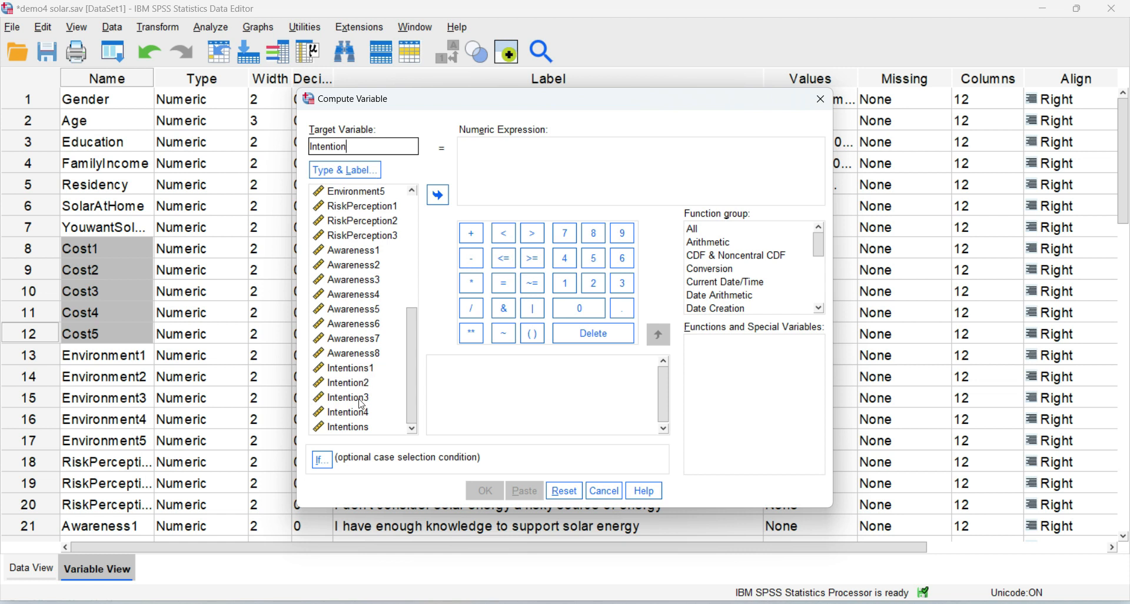
Write the numeric expression (Intentions1+Intention2+Intention3 + Intention4)/4 and clear it again
click(482, 151)
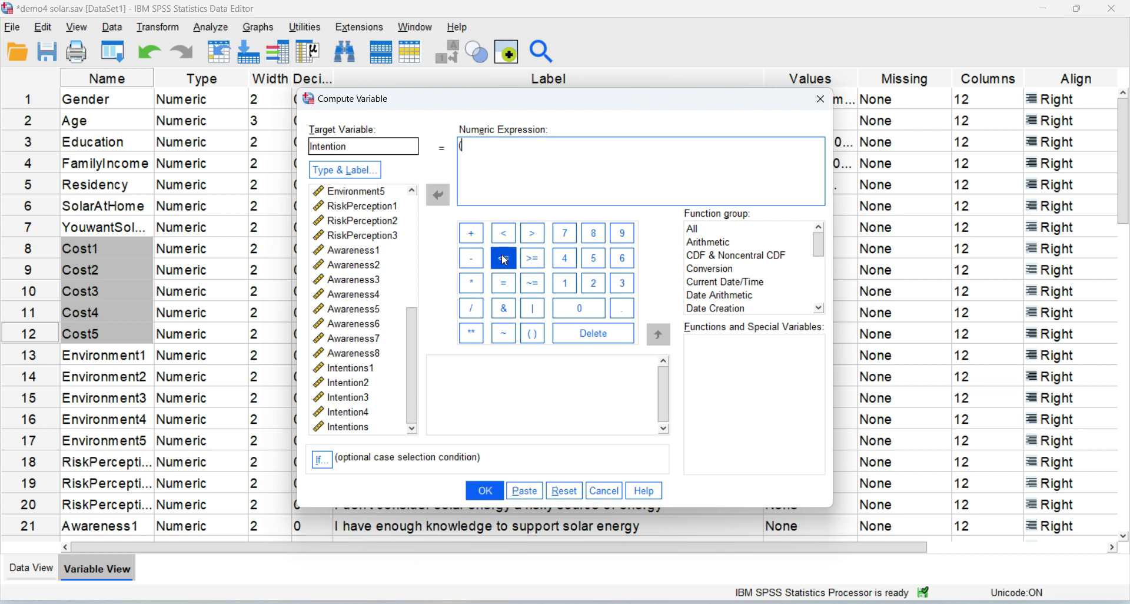
text(()
double_click(348, 370)
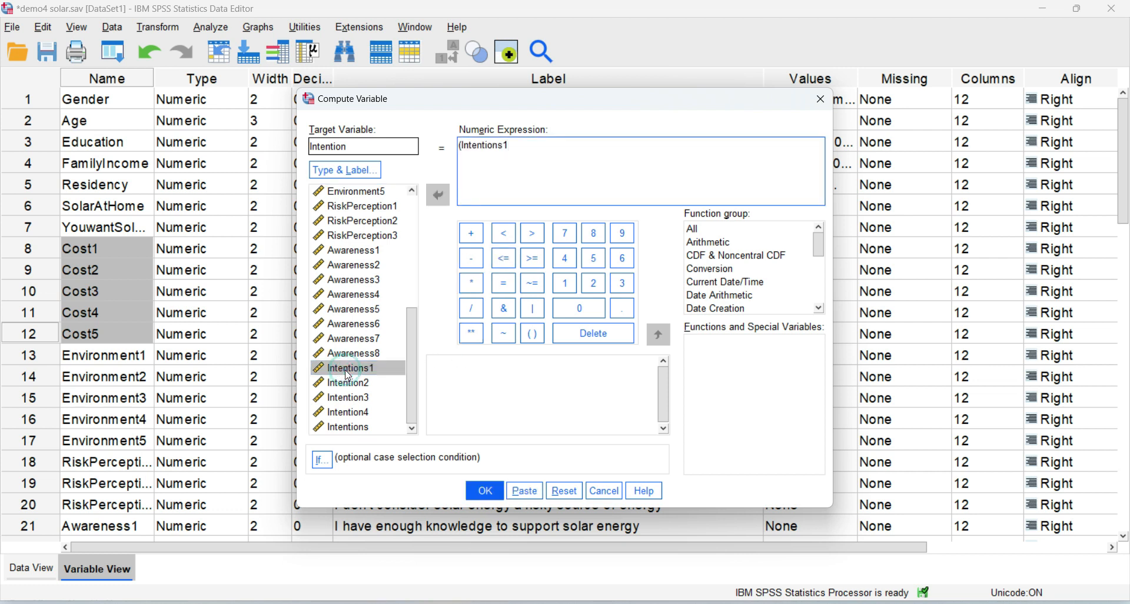
text(+)
double_click(347, 382)
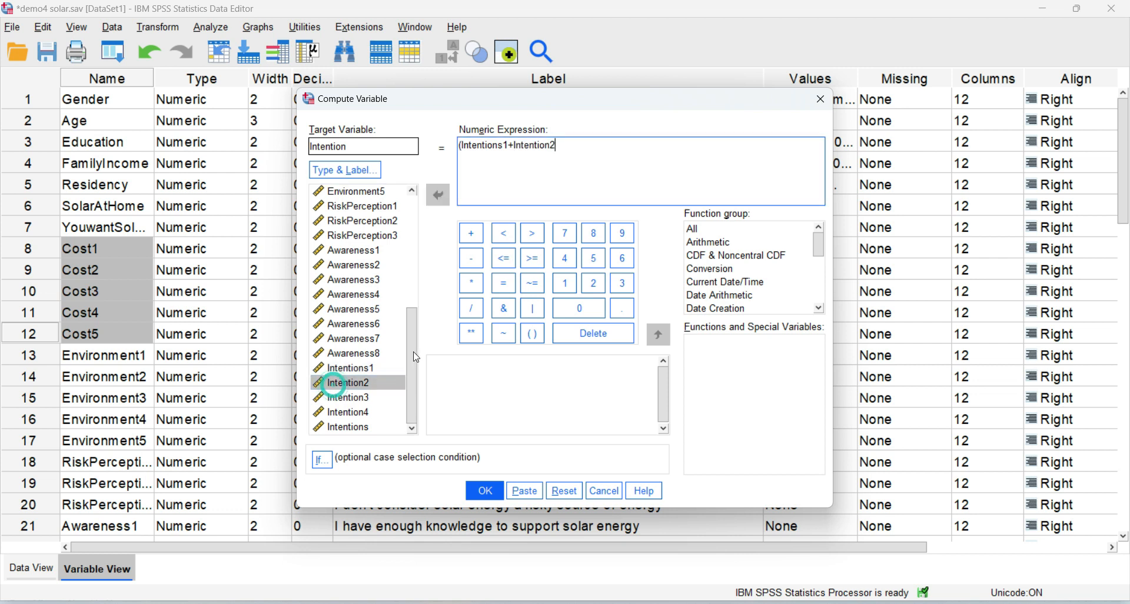
text(+)
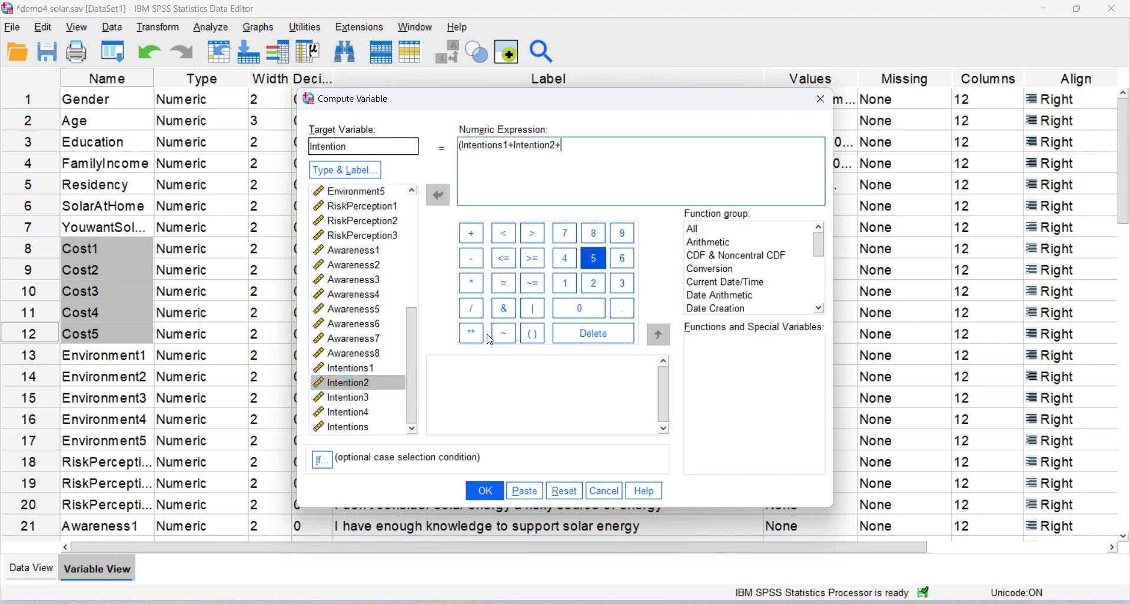
double_click(347, 398)
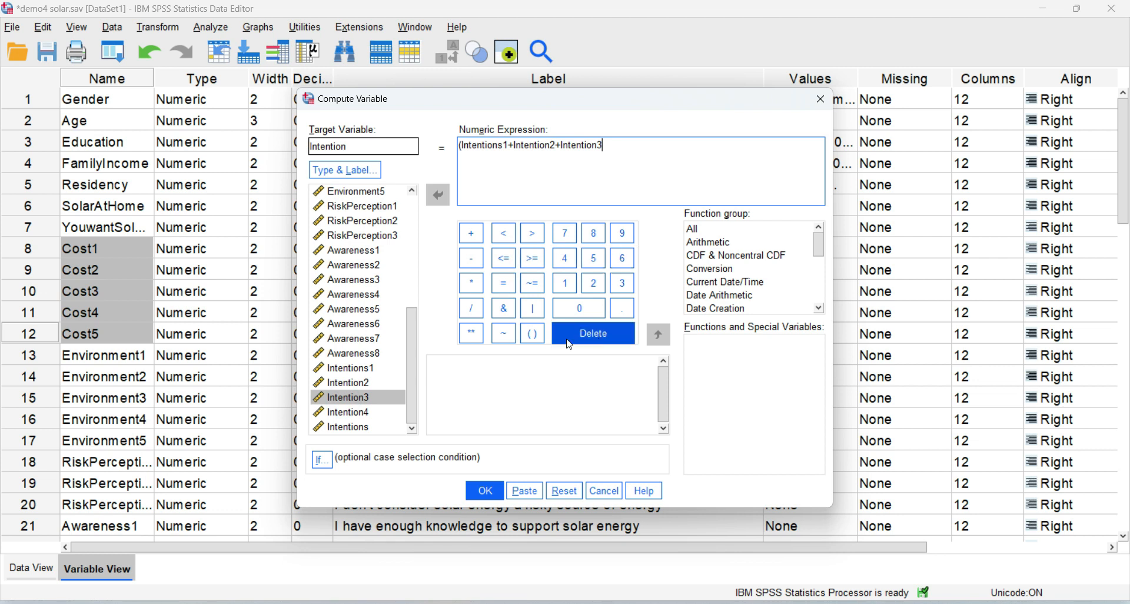
click(473, 234)
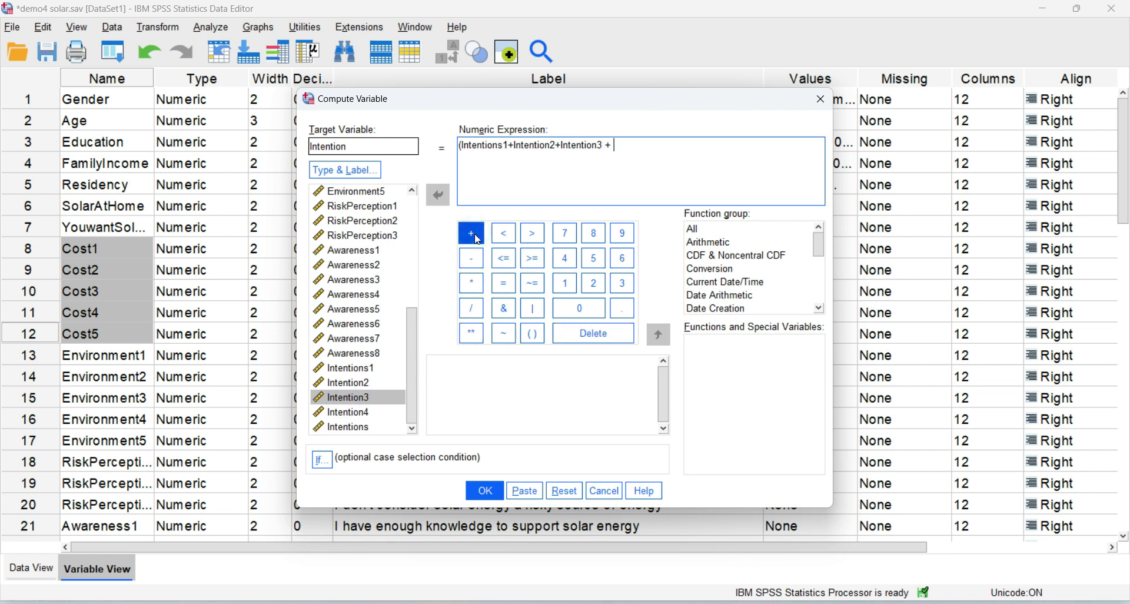
click(355, 415)
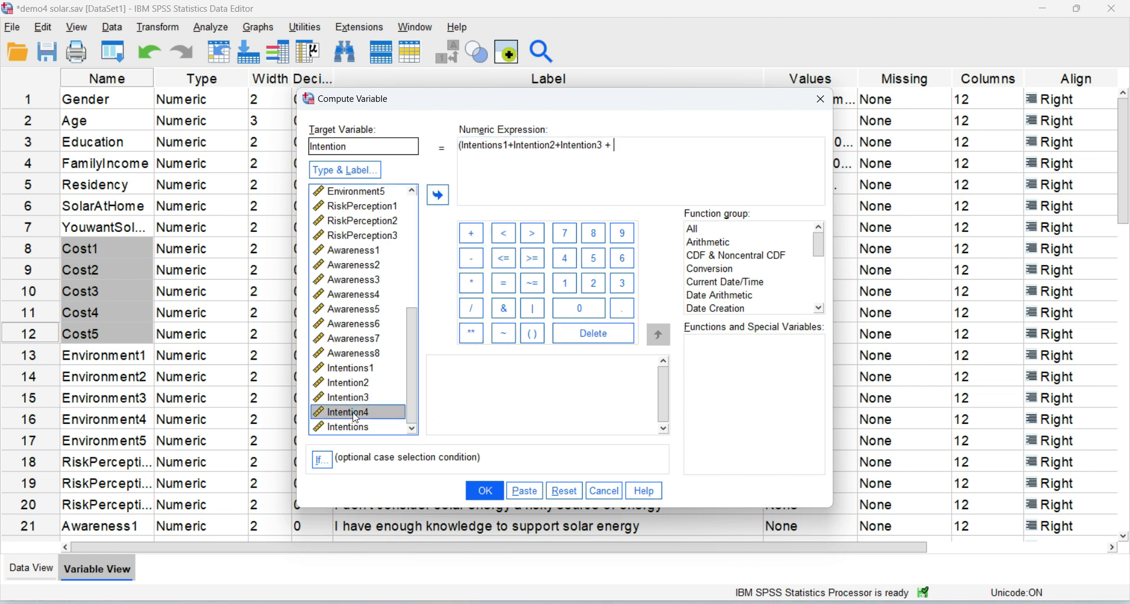
click(439, 195)
click(694, 172)
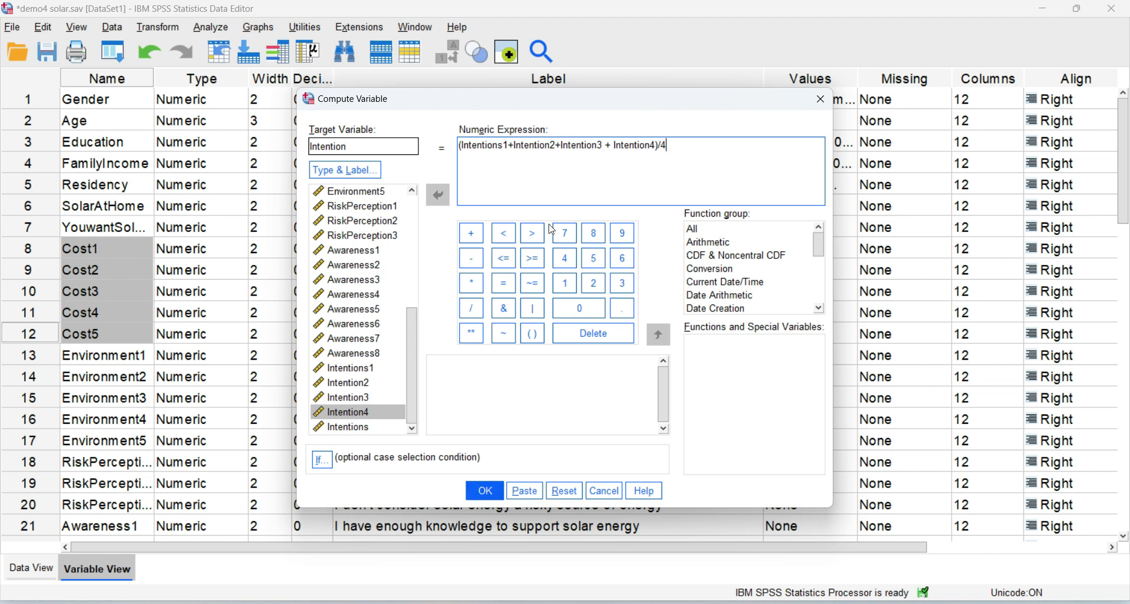
drag(673, 146, 459, 147)
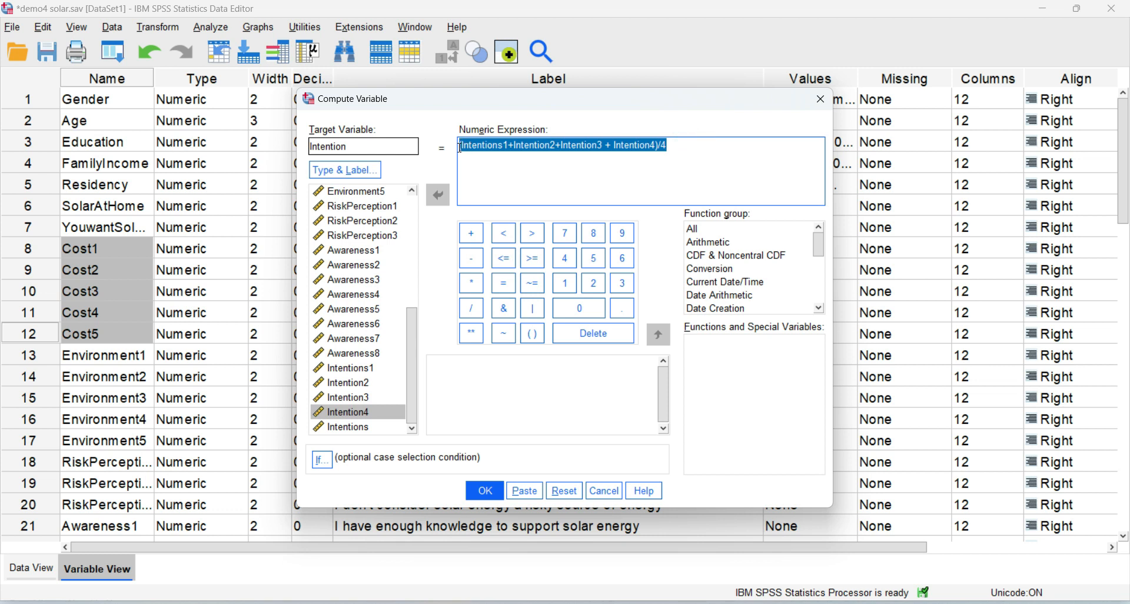
key(Delete)
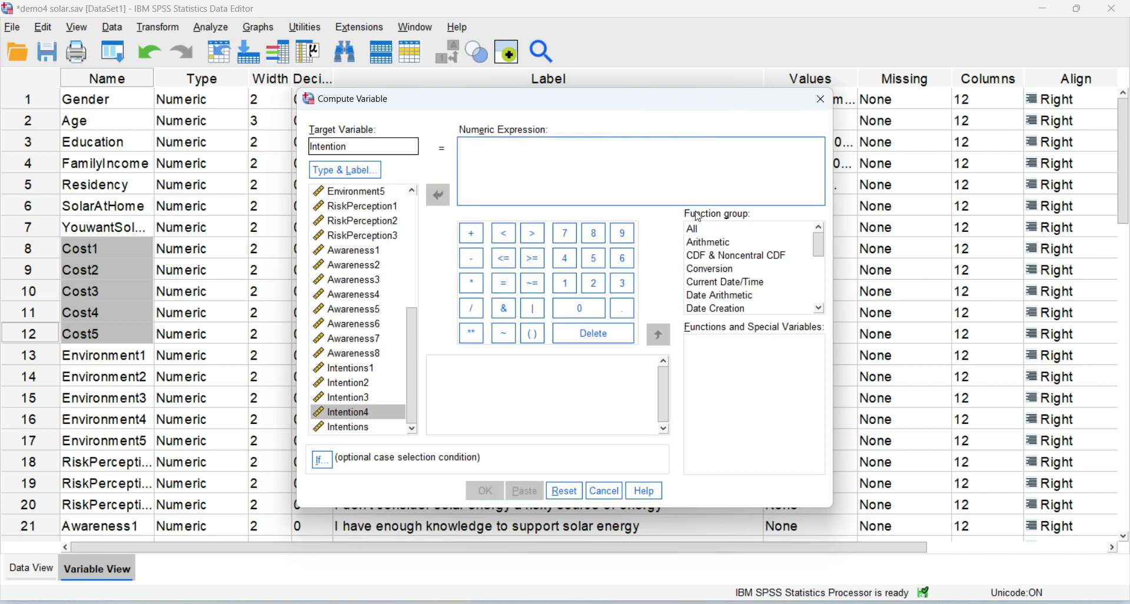
Insert the Mean function from the Statistical function group into the numeric expression
drag(817, 253, 817, 271)
click(718, 285)
click(725, 306)
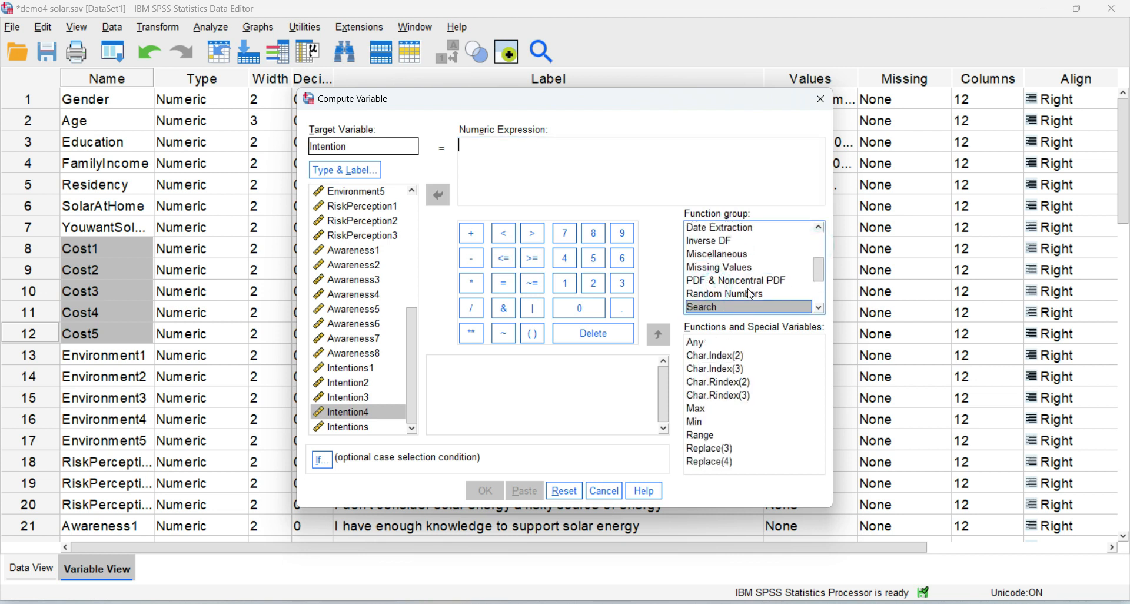
scroll(748, 291, down, 1)
click(728, 283)
click(727, 295)
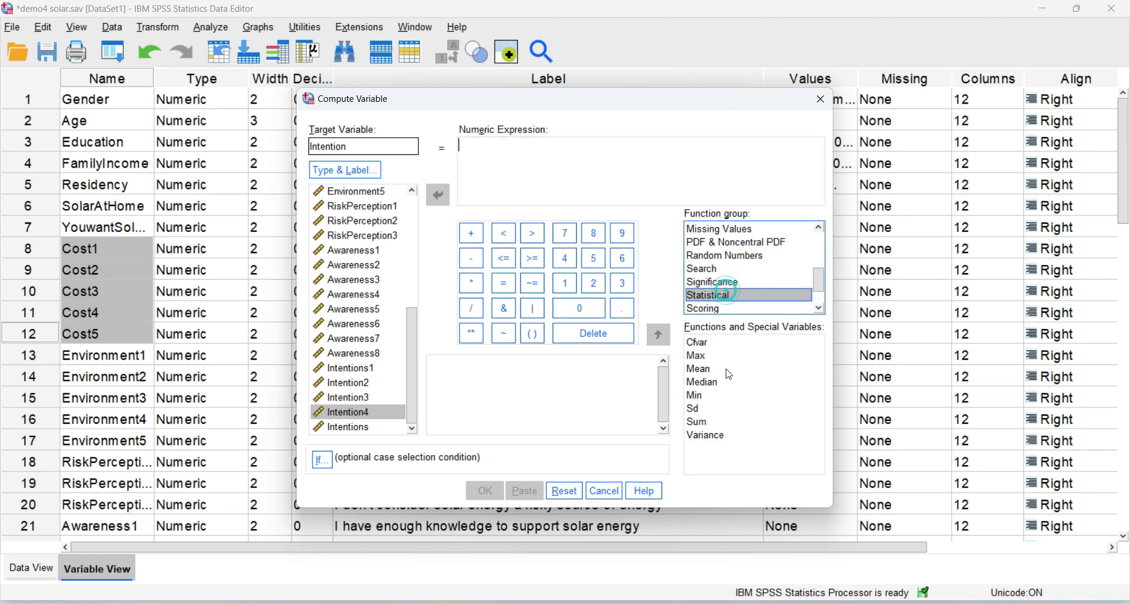
click(712, 371)
double_click(709, 369)
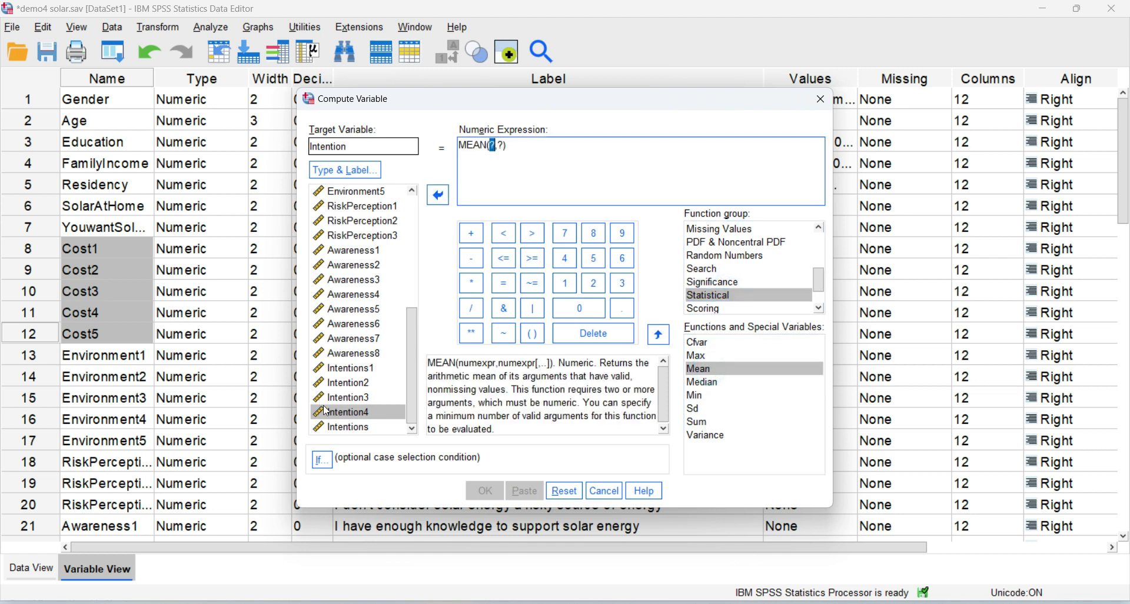
Fill the MEAN function's arguments with Intentions1, Intention2, Intention3 and Intention4, removing the leftover placeholder
double_click(350, 369)
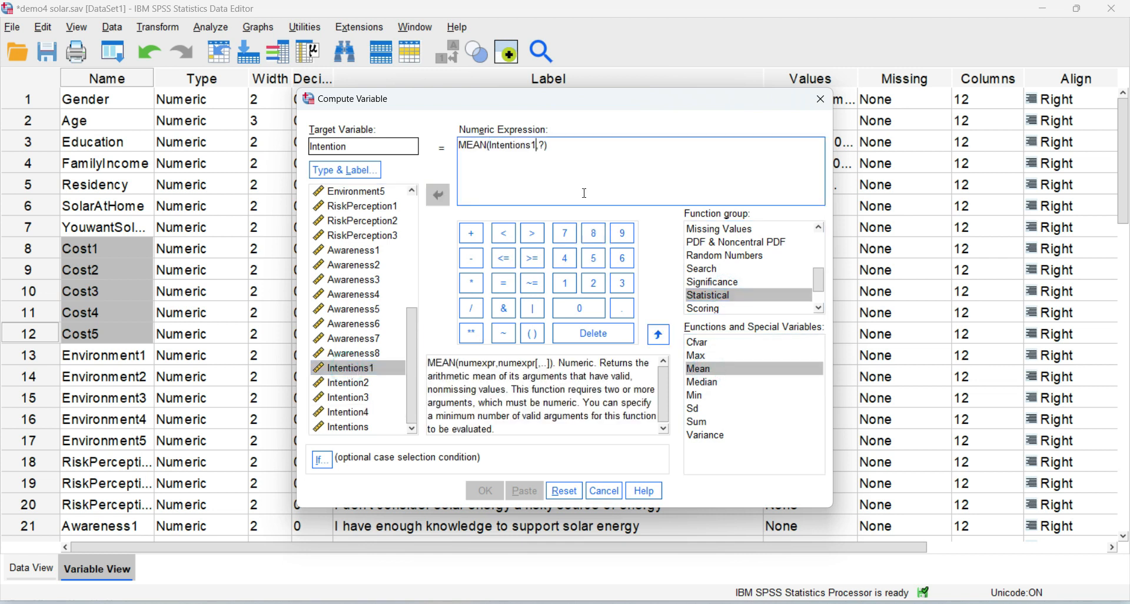
double_click(543, 145)
key(Delete)
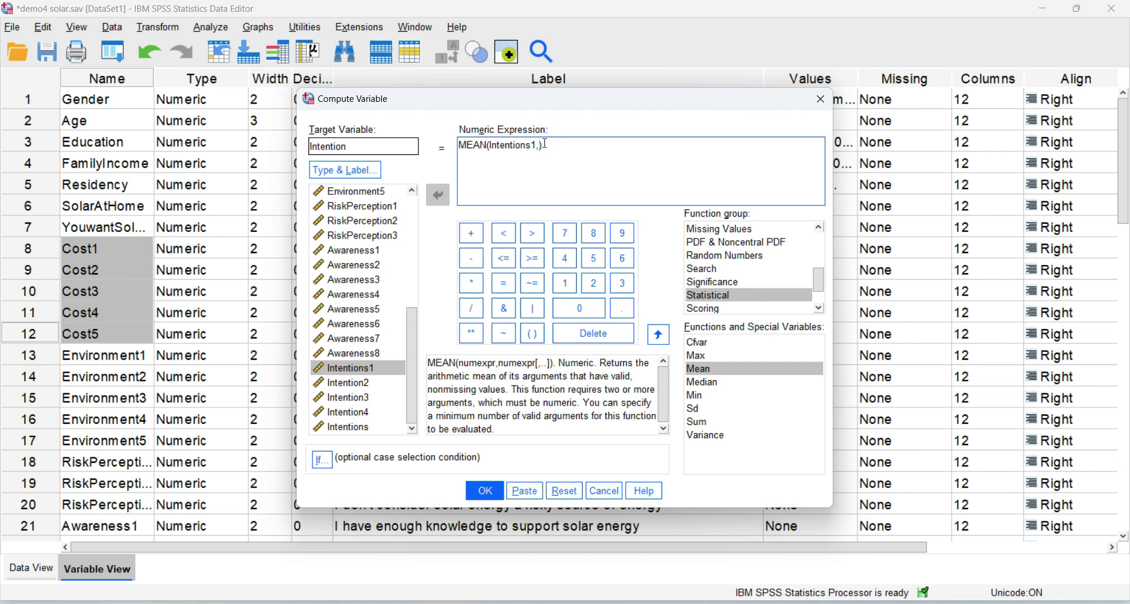
double_click(352, 384)
text(,)
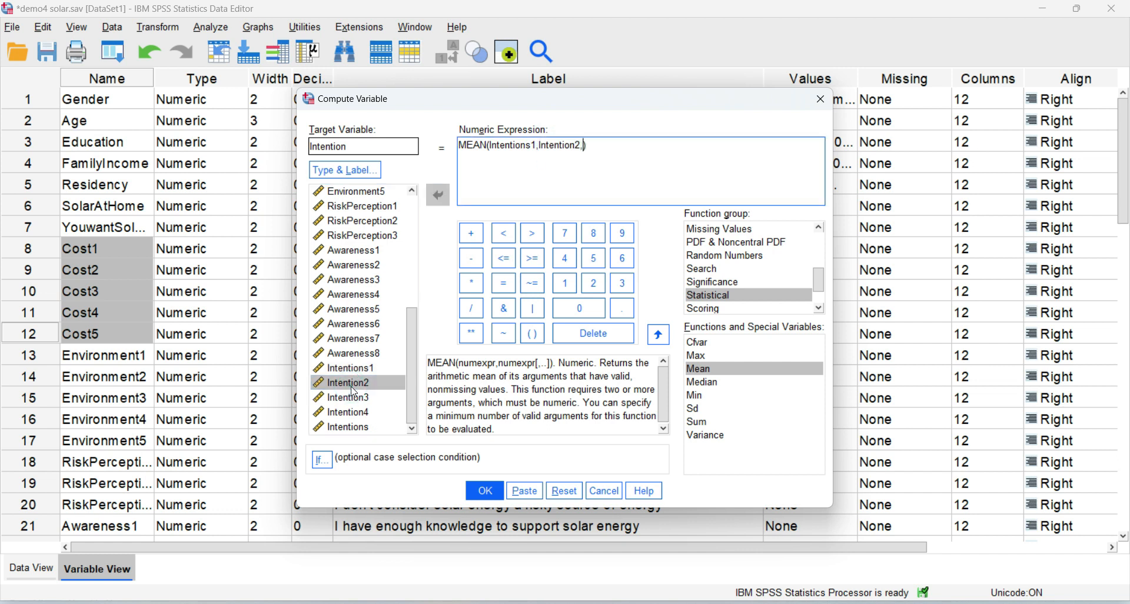
double_click(357, 405)
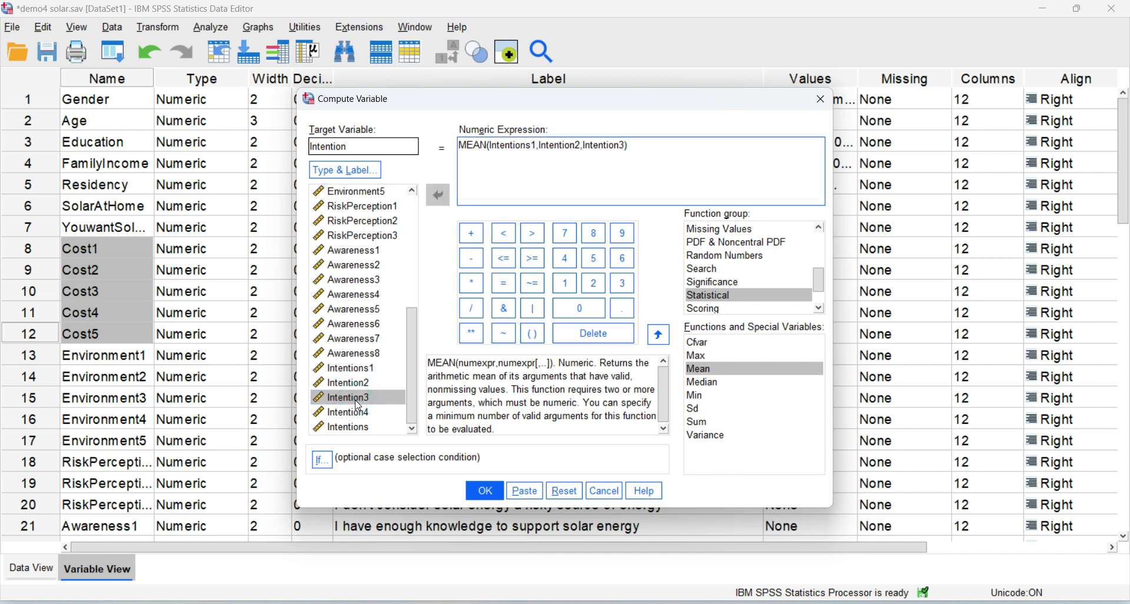
text(,)
double_click(357, 412)
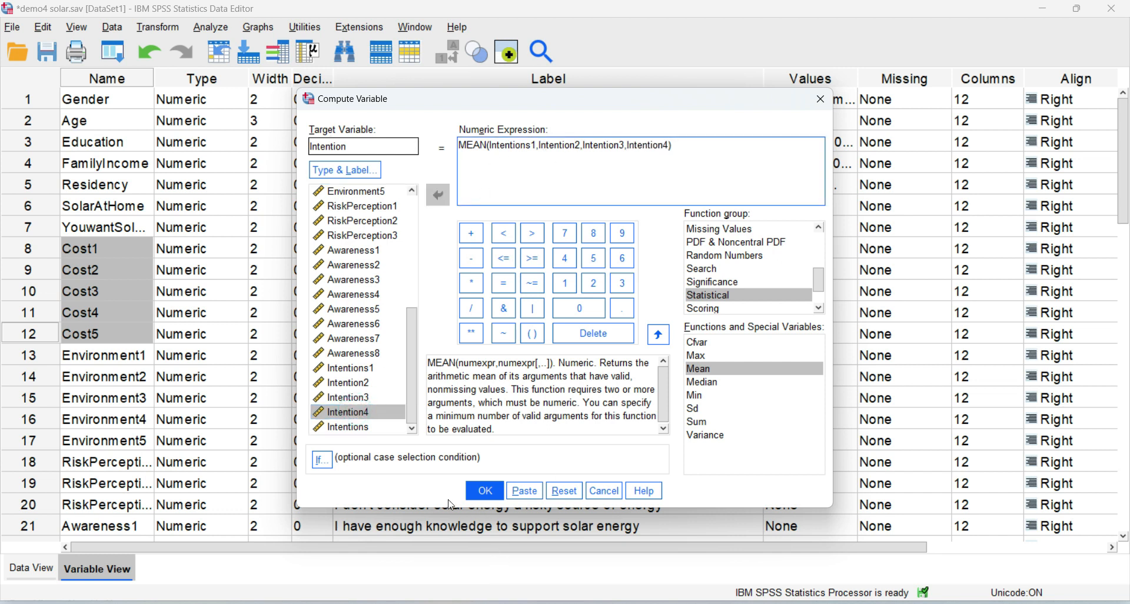
Draft the case selection condition Gender=1 for the computation and discard it
click(322, 459)
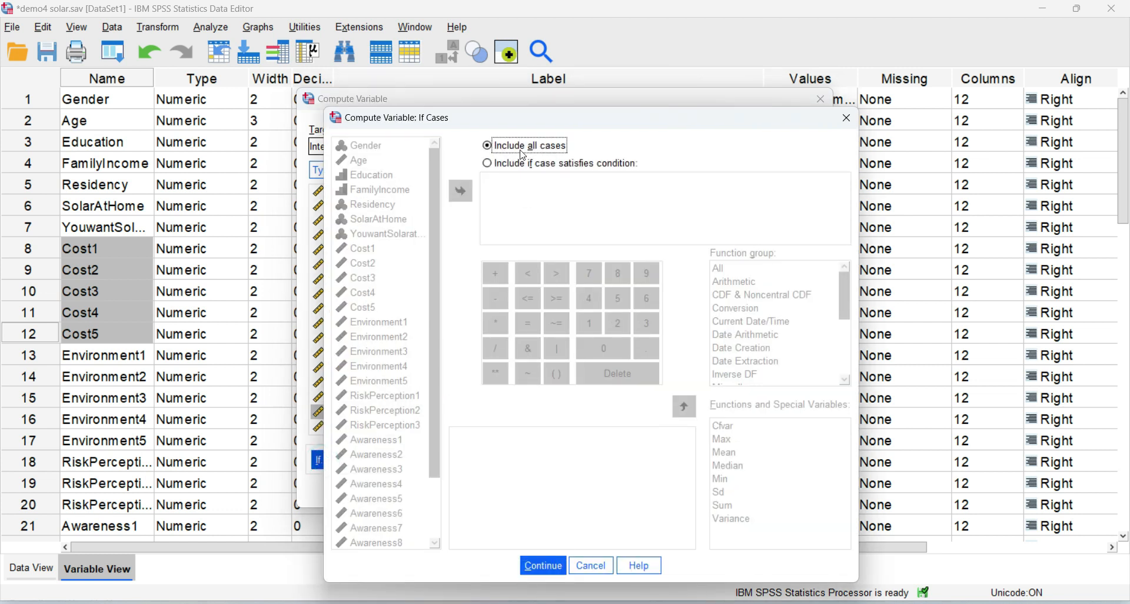
click(488, 163)
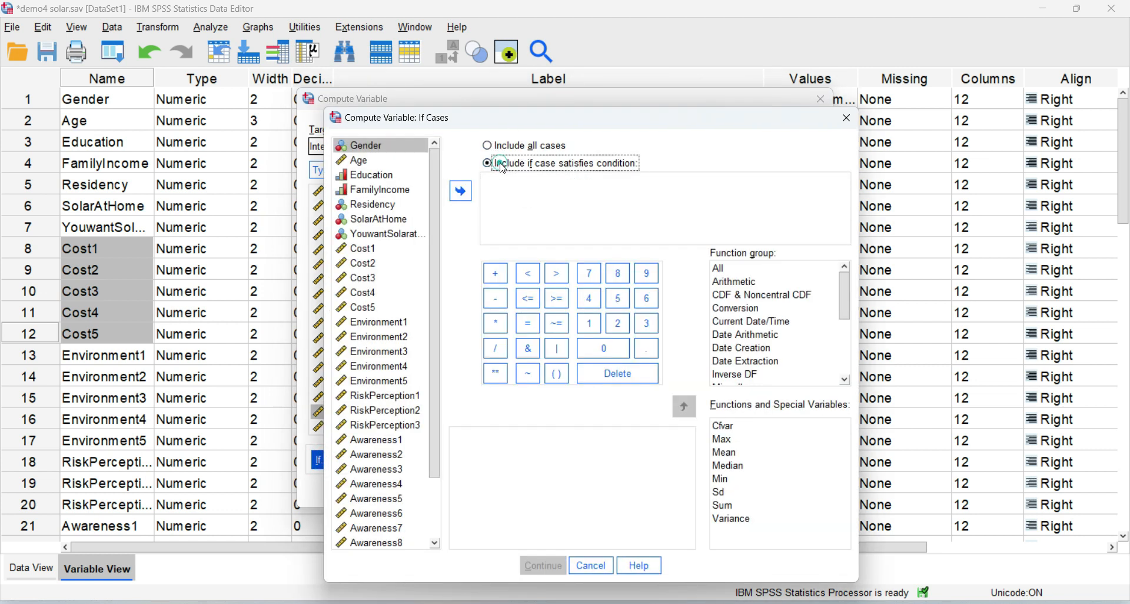
click(365, 147)
click(461, 191)
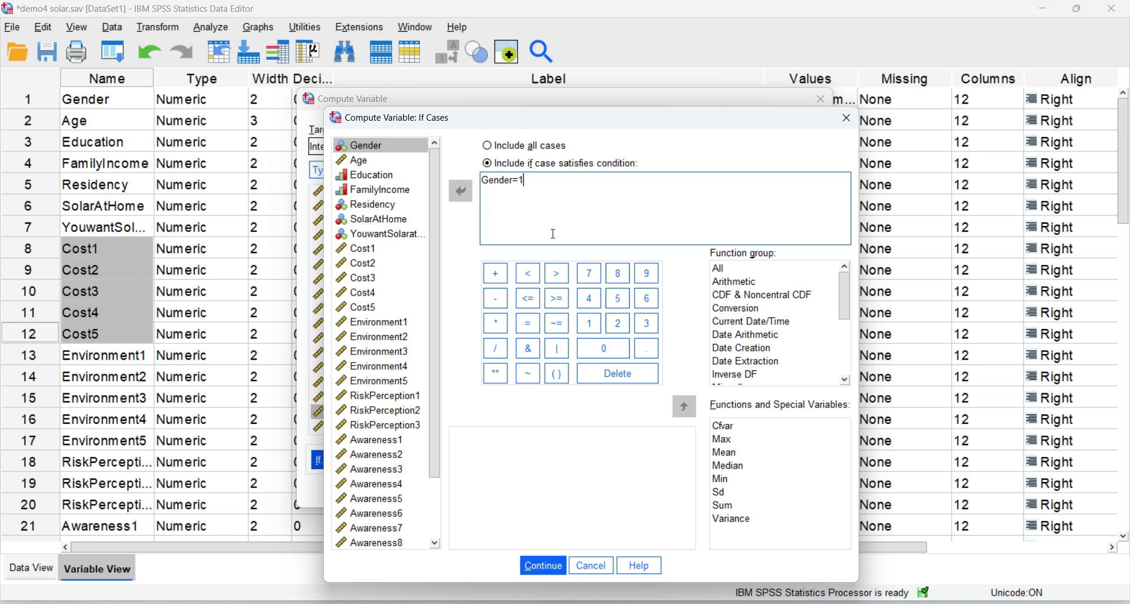
click(590, 565)
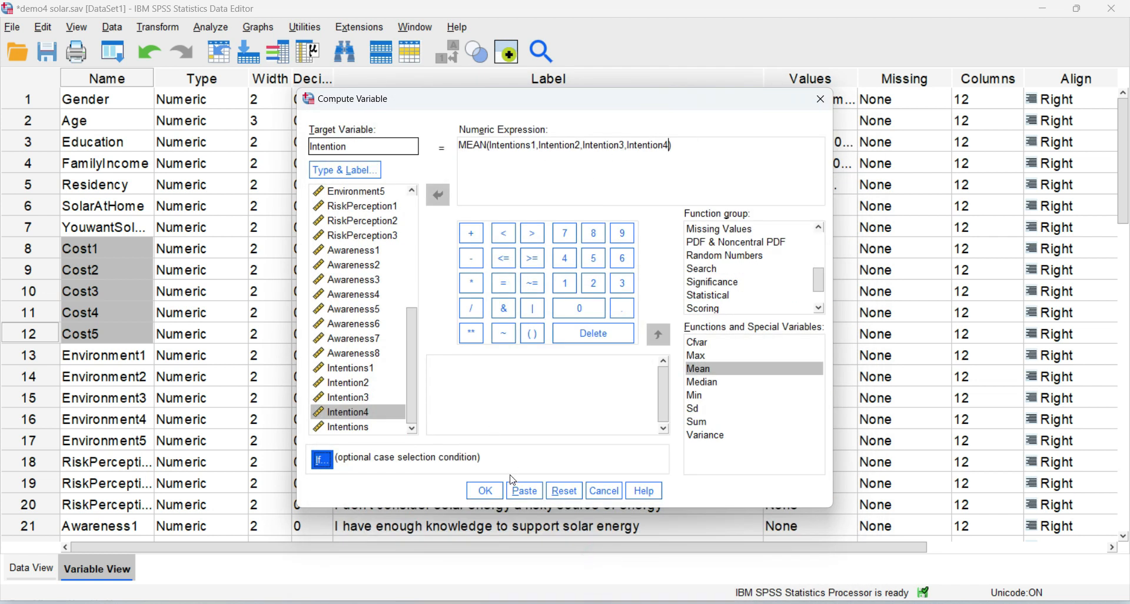
Run the computation of the Intention variable and close the output viewer
click(496, 491)
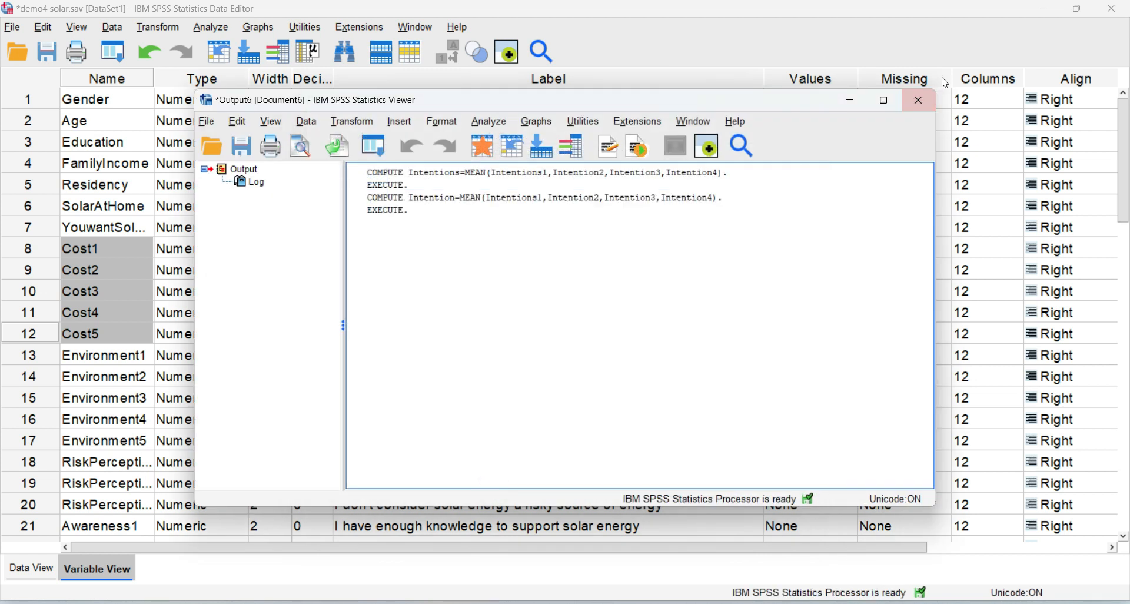
click(918, 100)
Delete the duplicate Intentions variable from the data in Data View
click(566, 322)
click(79, 563)
click(32, 568)
scroll(100, 448, down, 3)
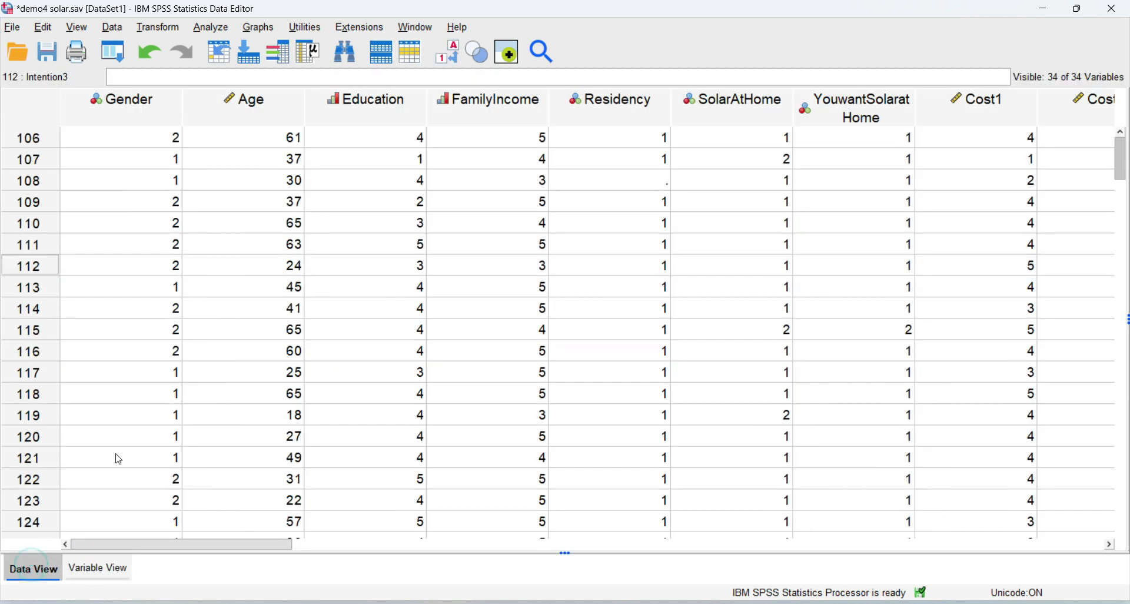
click(126, 549)
drag(274, 544, 1029, 546)
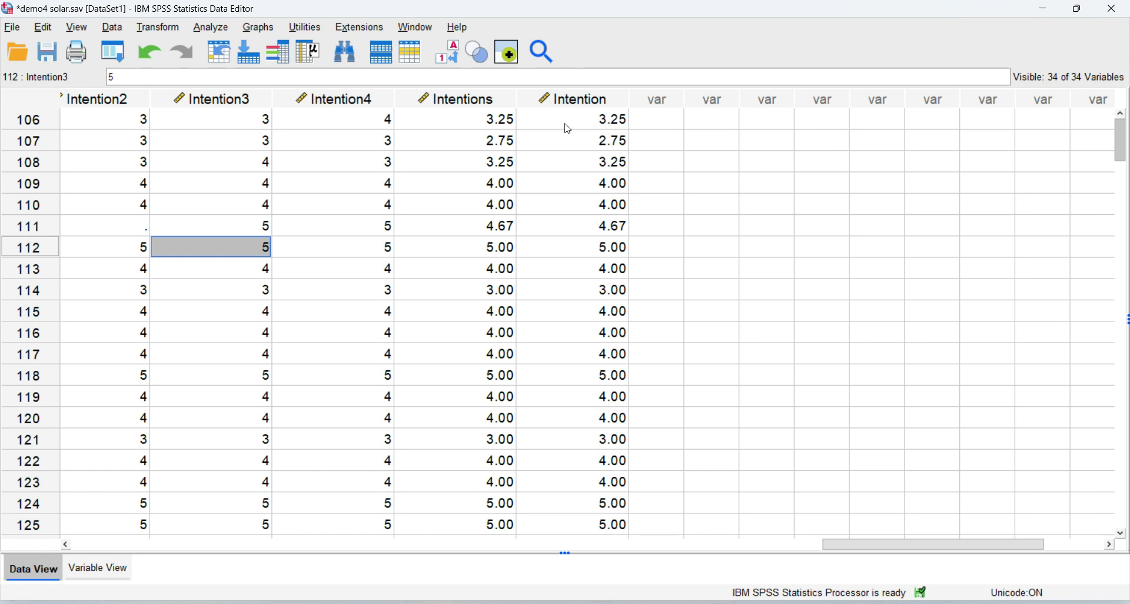
right_click(477, 101)
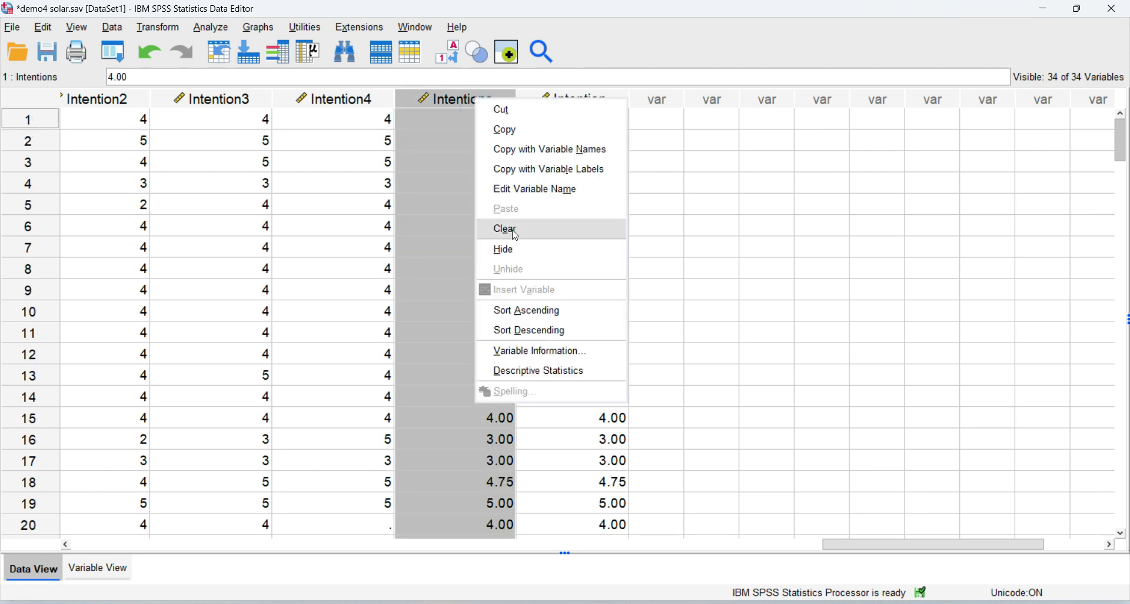
click(513, 228)
Examine the computed Intention scores alongside the Intentions1 to Intention4 item columns
click(471, 101)
scroll(473, 443, down, 18)
scroll(473, 441, down, 9)
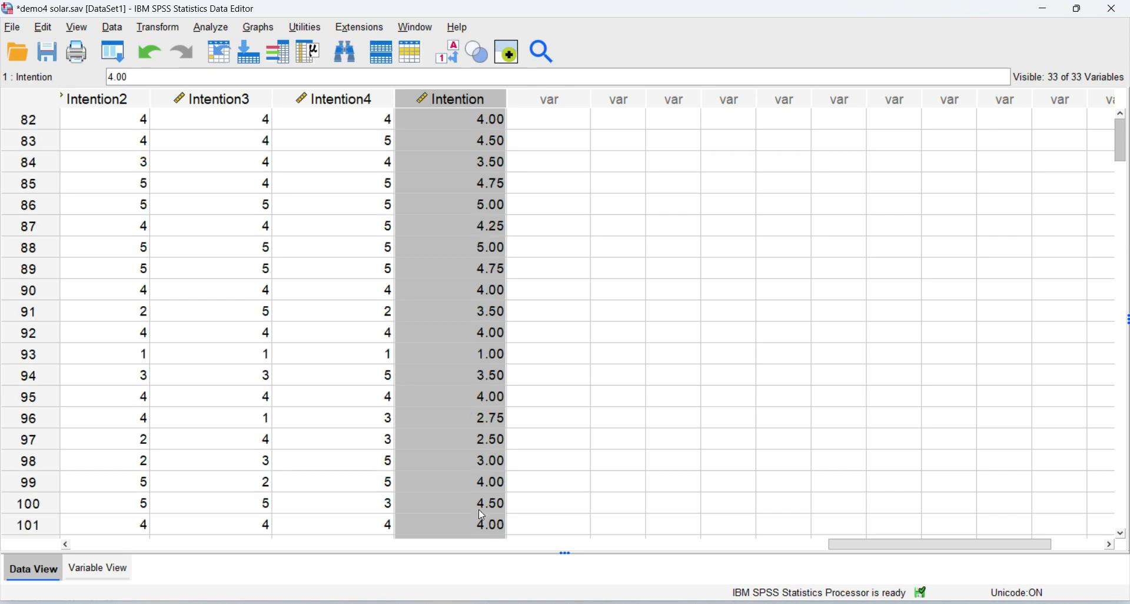
drag(910, 542, 838, 547)
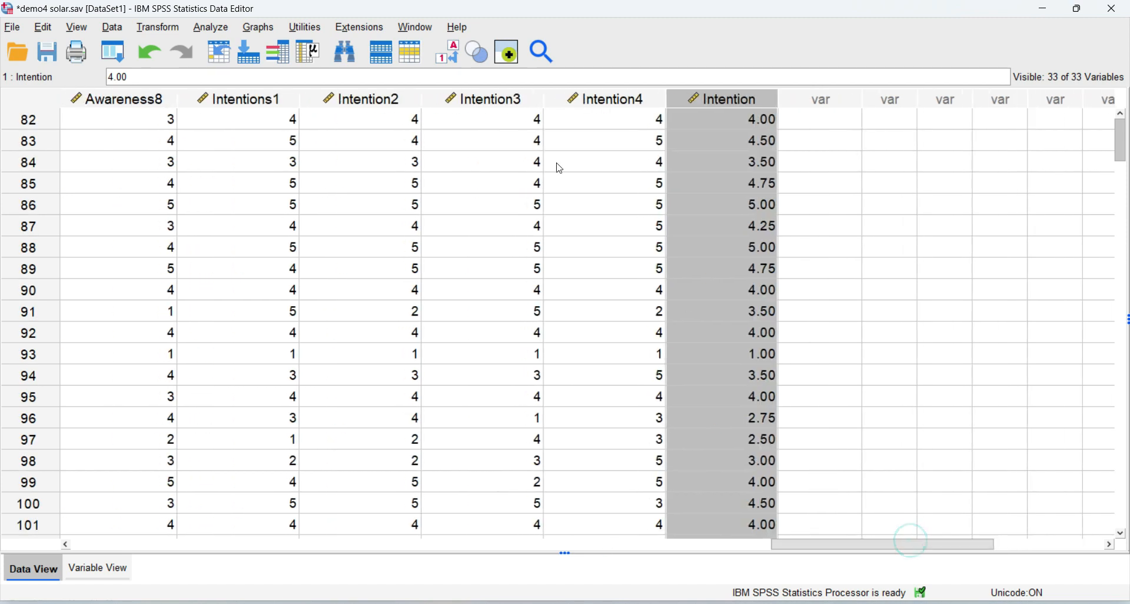
click(270, 101)
click(353, 101)
click(471, 102)
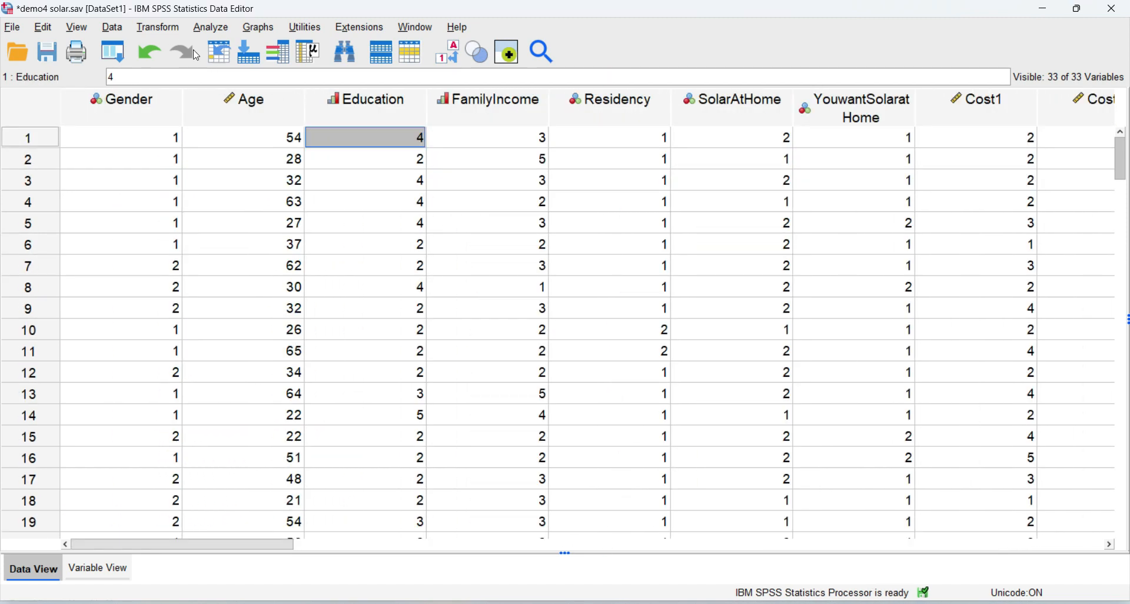
Set up a Recode into Different Variables with the previous settings reset and Age as the input variable
click(156, 27)
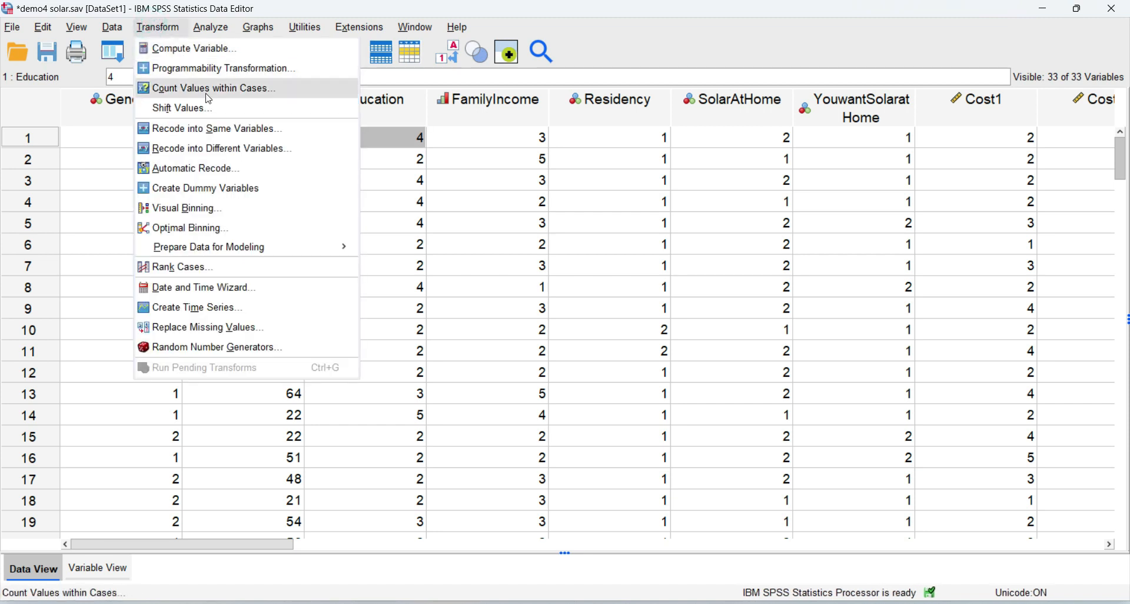
click(232, 150)
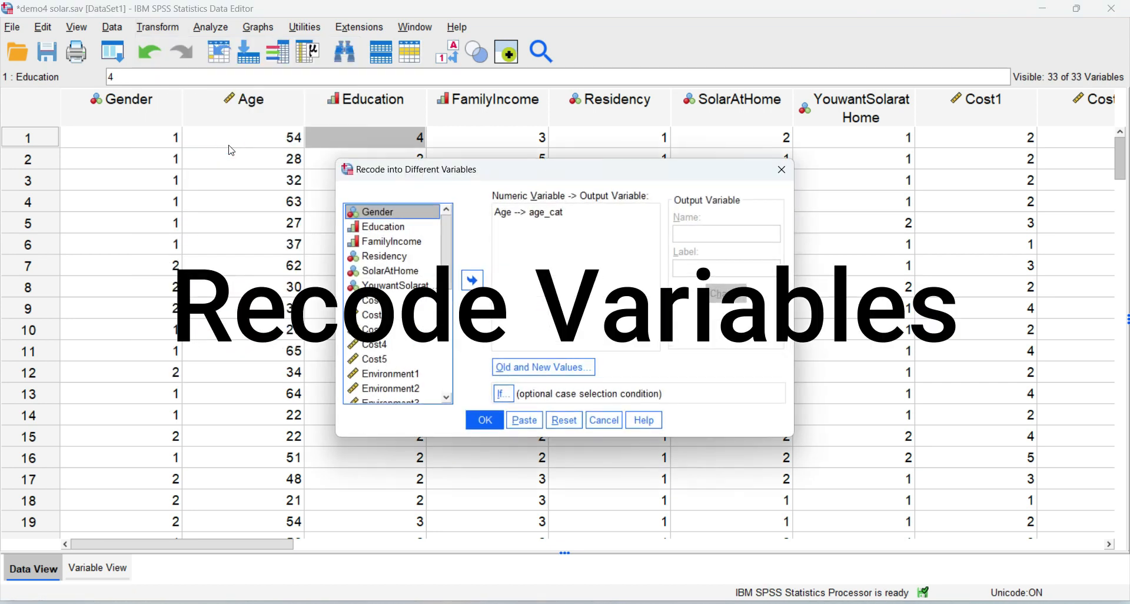
click(564, 420)
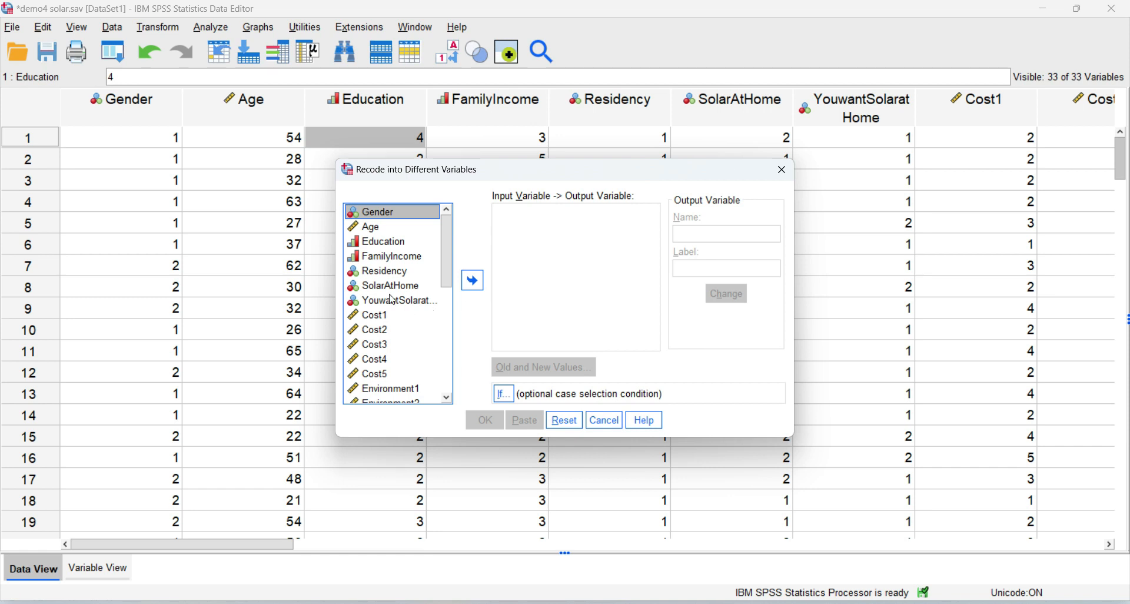
click(380, 229)
click(473, 281)
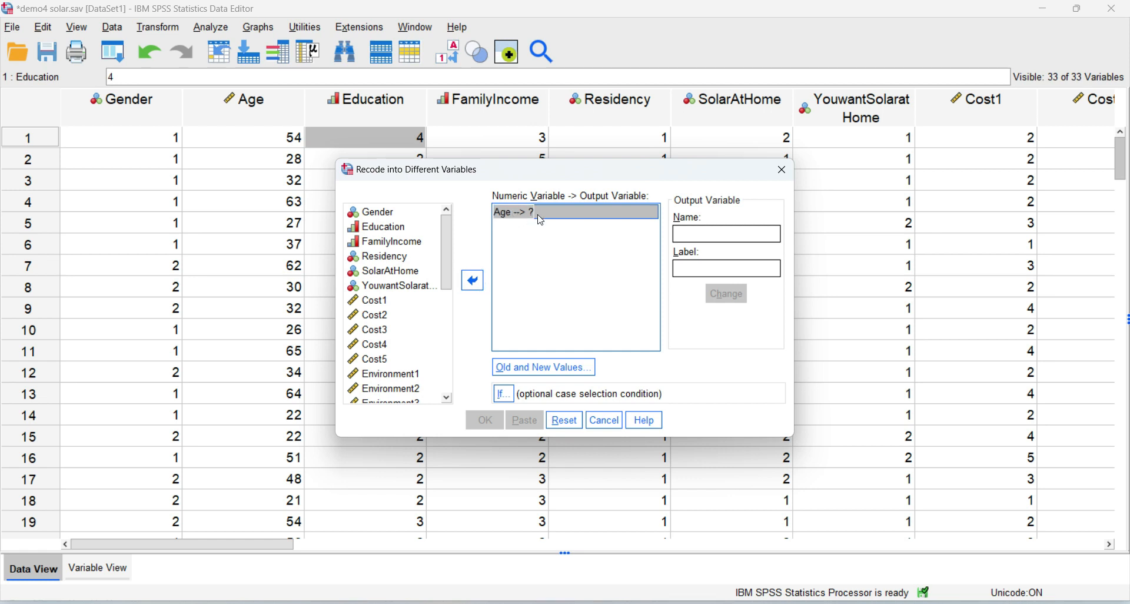
Add a recode rule for Age that maps the range from lowest through 30 to the new value 1
click(531, 367)
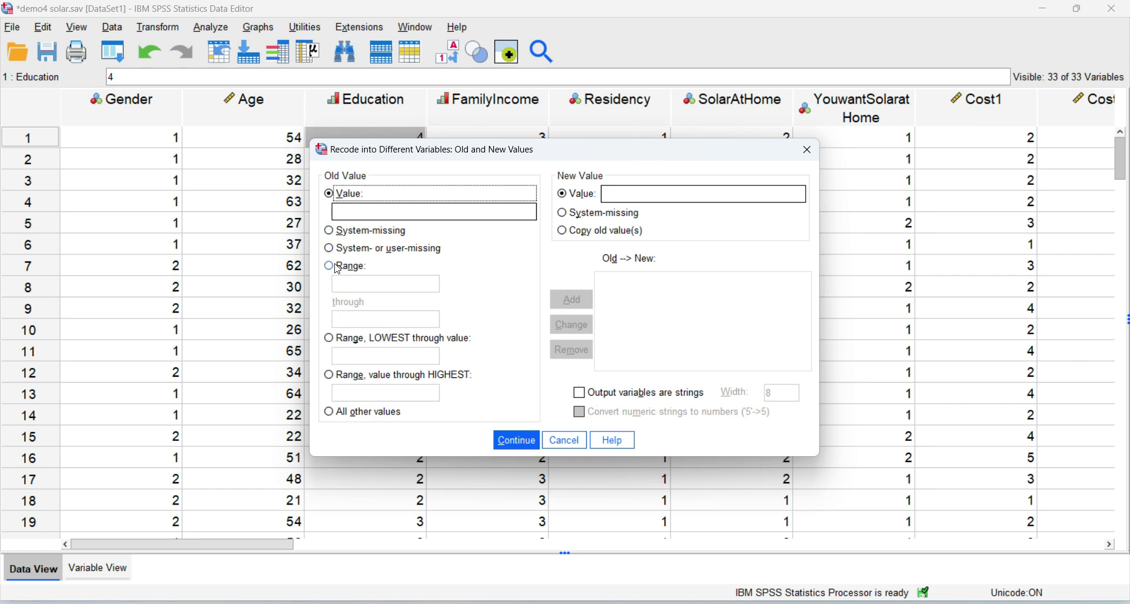
click(329, 338)
click(360, 356)
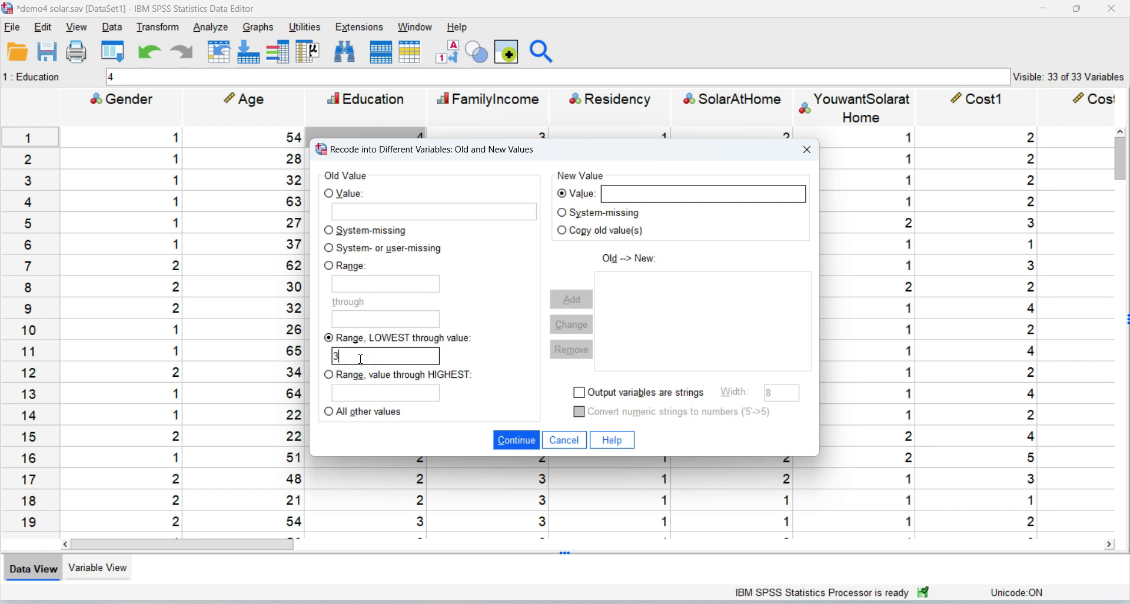
click(616, 194)
text(1)
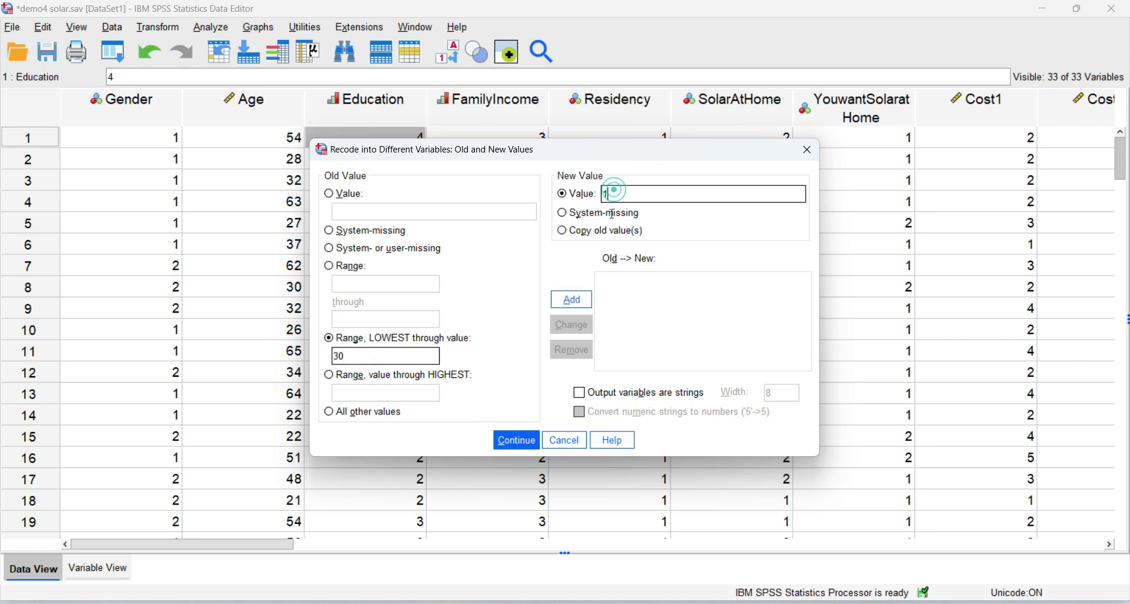
click(572, 300)
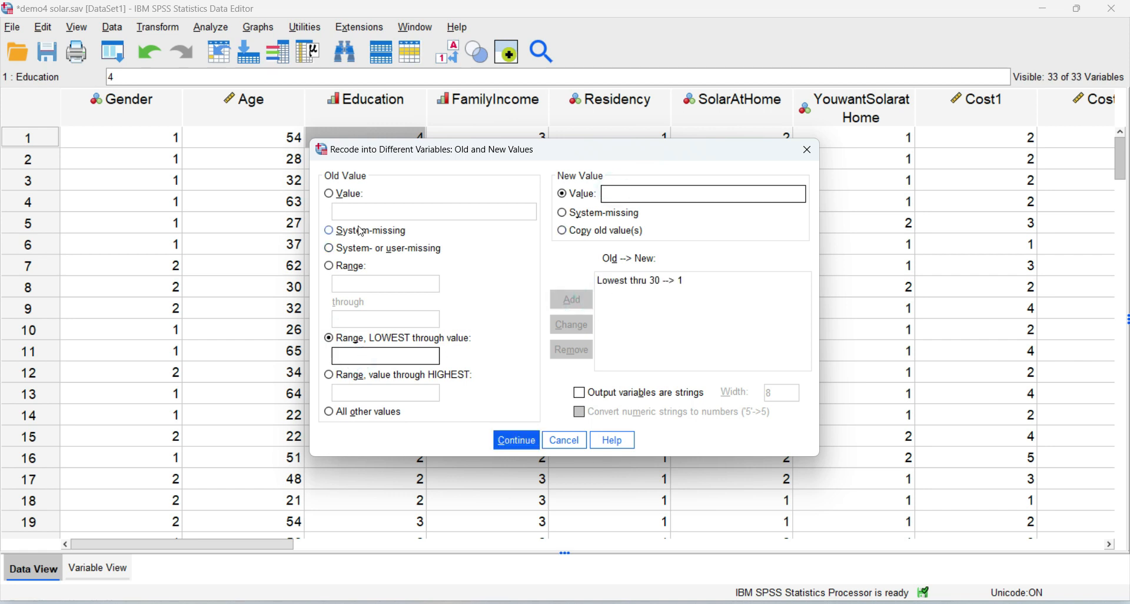
Add a recode rule that maps the age range 31 through 40 to the new value 2
click(328, 266)
click(350, 283)
text(31)
click(352, 319)
text(40)
click(638, 195)
text(2)
click(572, 301)
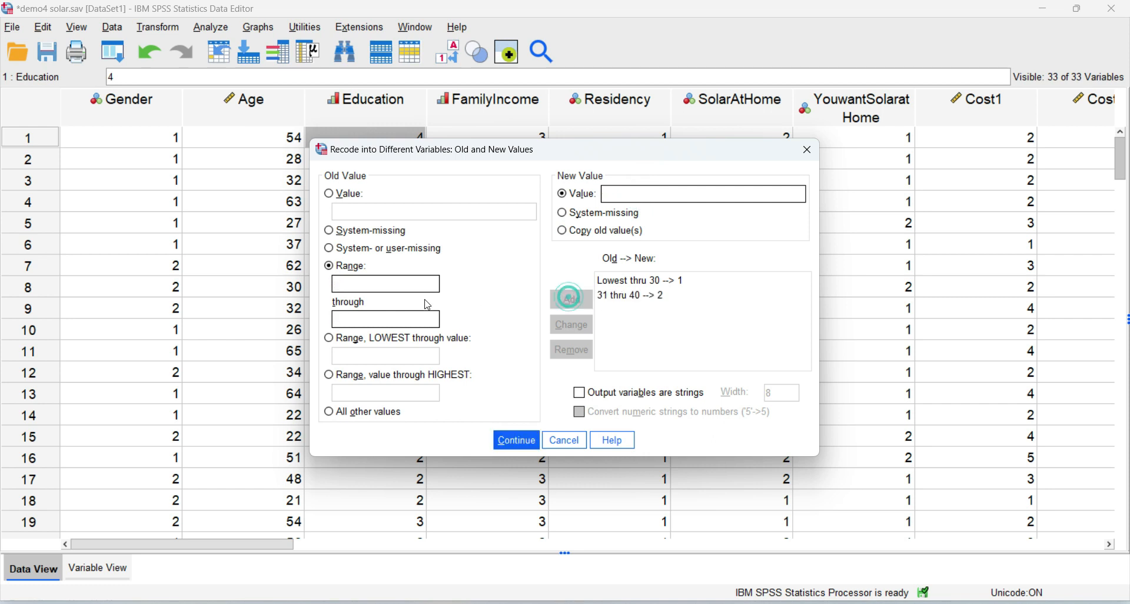
Add a recode rule that maps the age range 41 through 50 to the new value 3
click(377, 284)
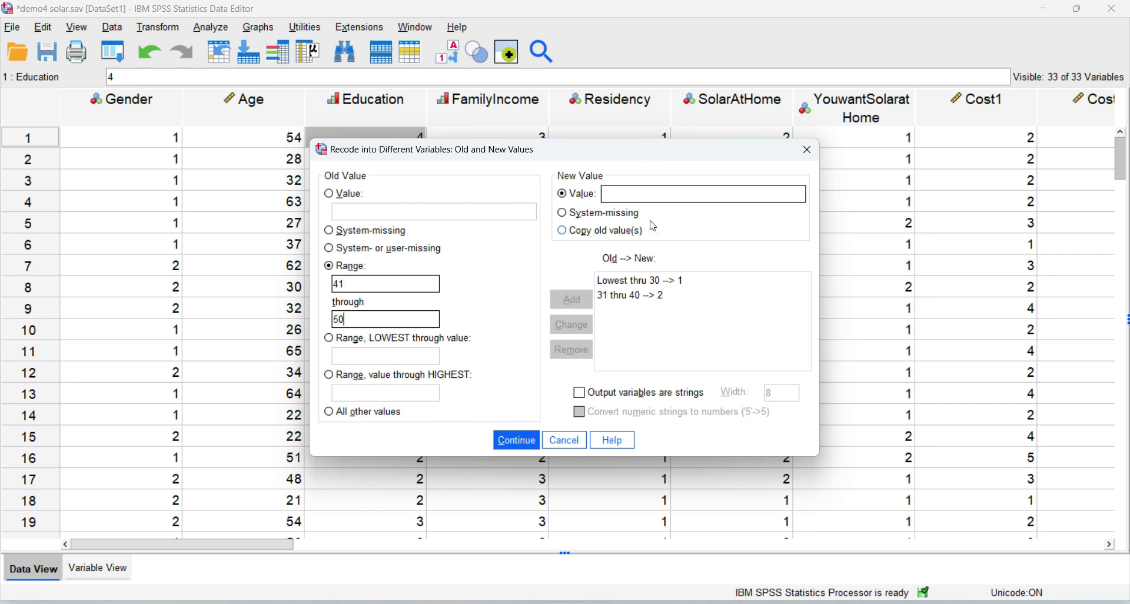
click(659, 193)
text(3)
click(571, 301)
Add a recode rule mapping ages 51 through highest to the new value 4 and accept the old and new values
click(329, 375)
click(347, 389)
text(51)
click(624, 194)
text(4)
click(586, 302)
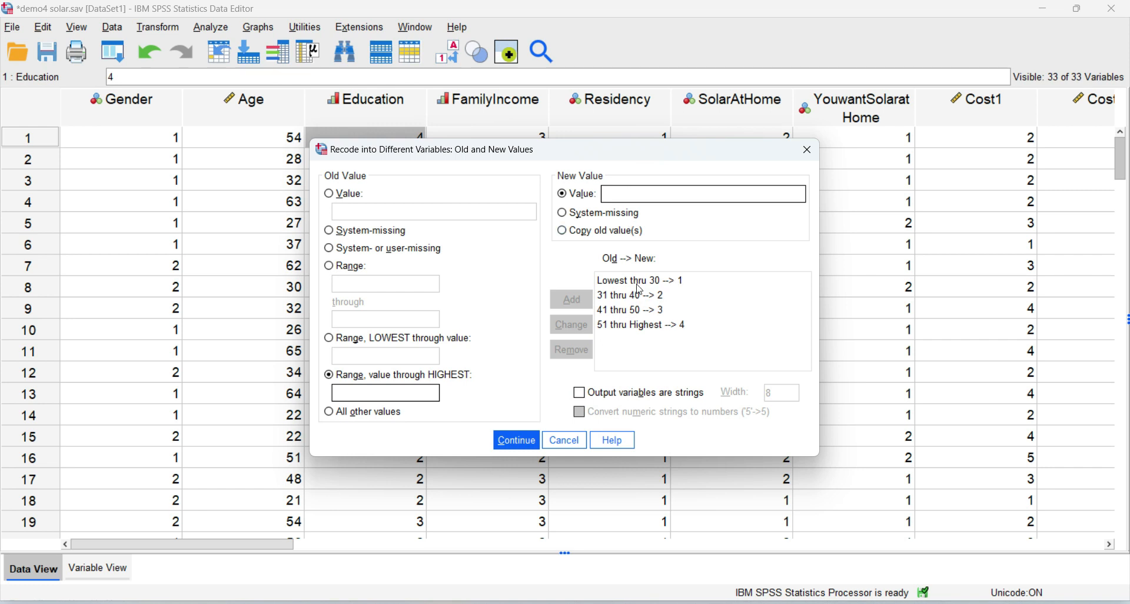
click(516, 440)
Name the output variable age_cat, run the recode of Age and minimize the output viewer
click(698, 239)
text(a)
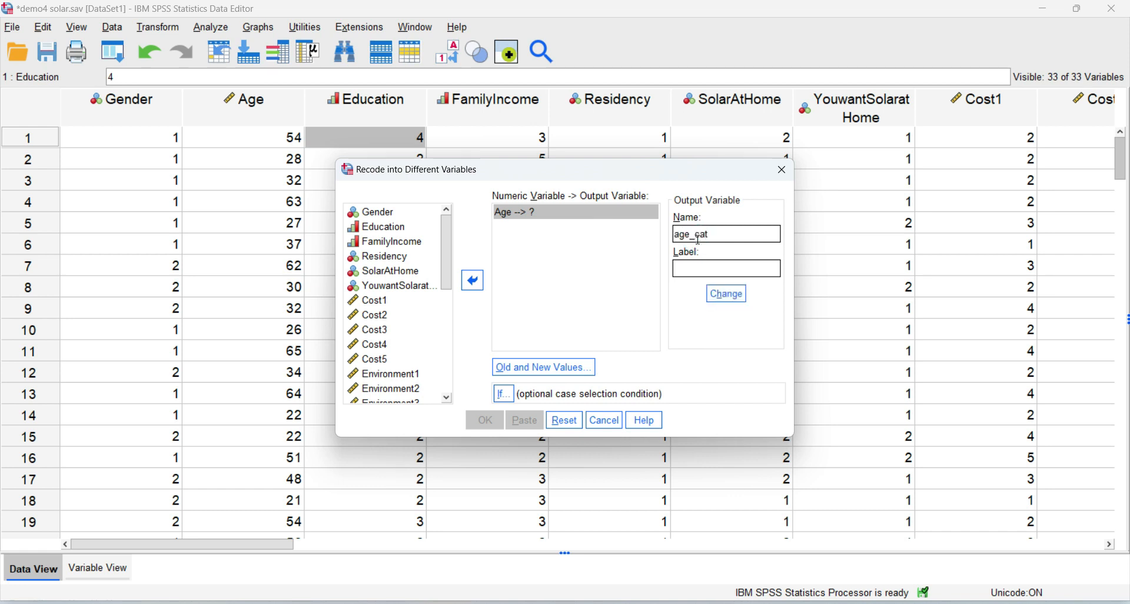
text(ge_cat)
click(728, 292)
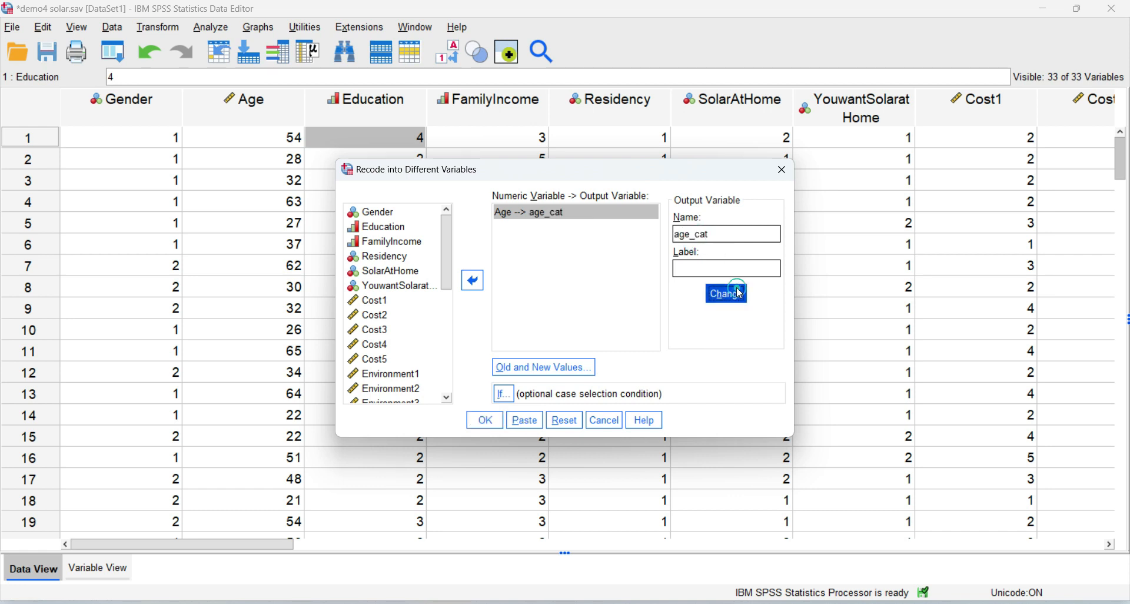
click(482, 422)
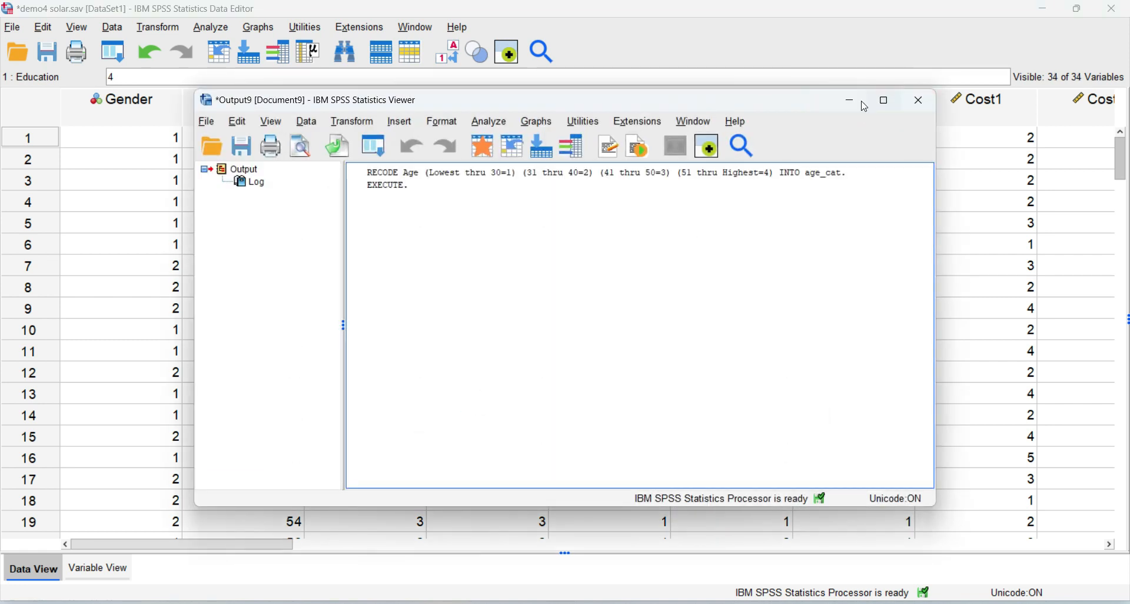
click(848, 101)
Move the age_cat variable directly below Age in Variable View and check its codes in Data View
click(98, 569)
scroll(121, 464, down, 7)
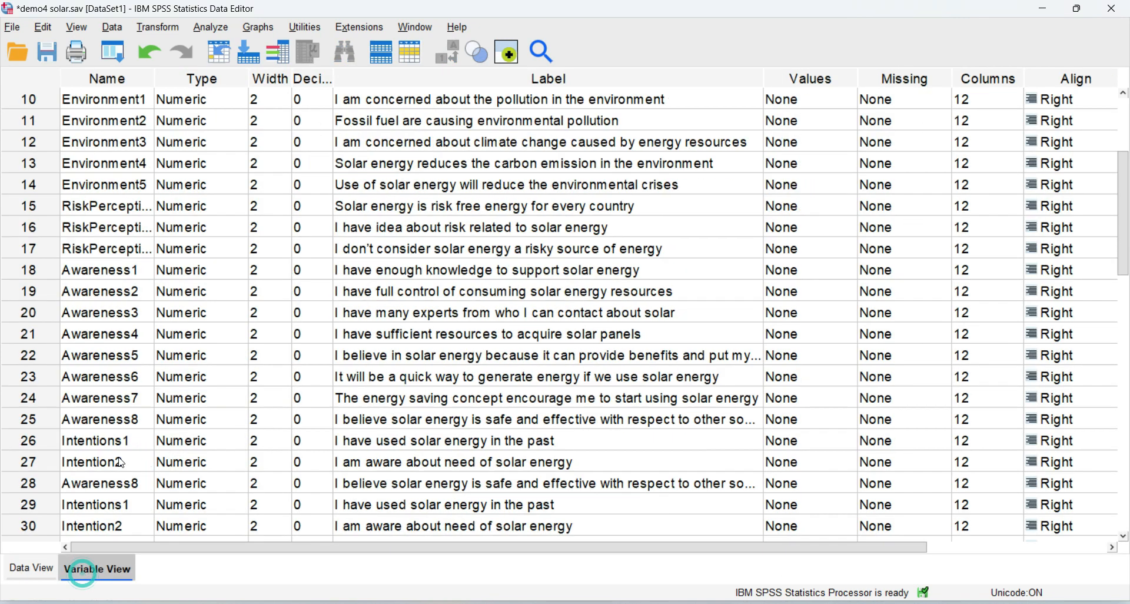
click(91, 354)
click(29, 355)
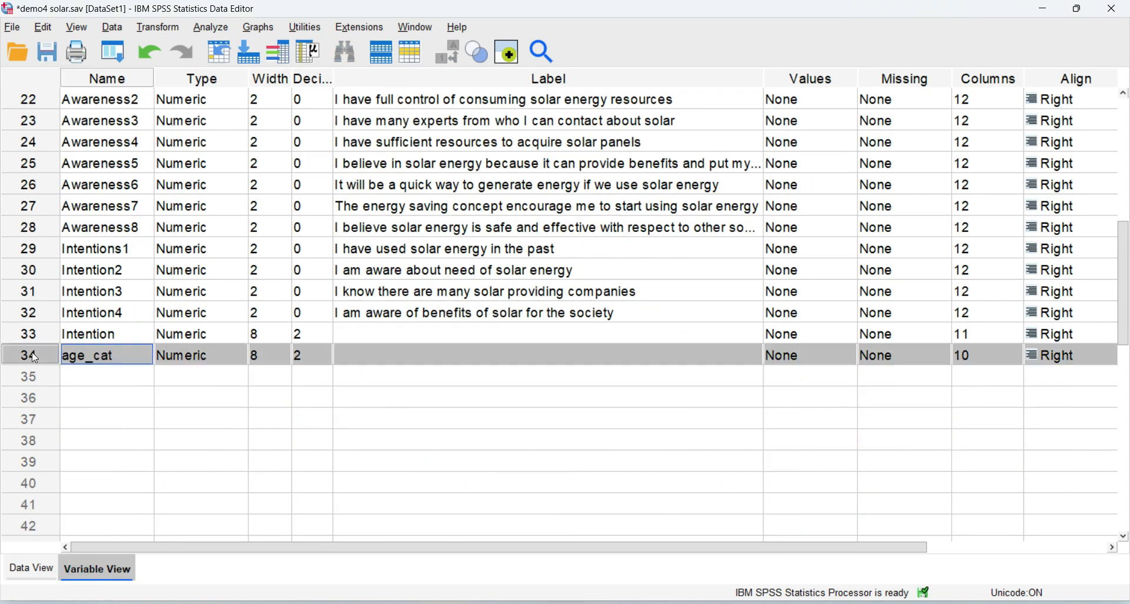
drag(30, 354, 33, 142)
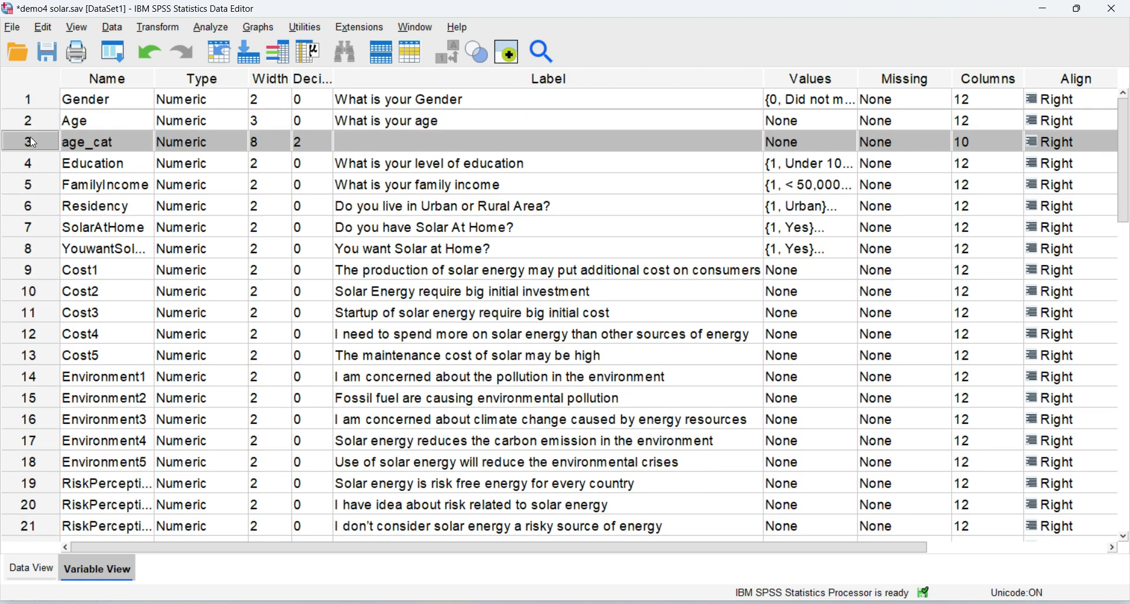
click(40, 569)
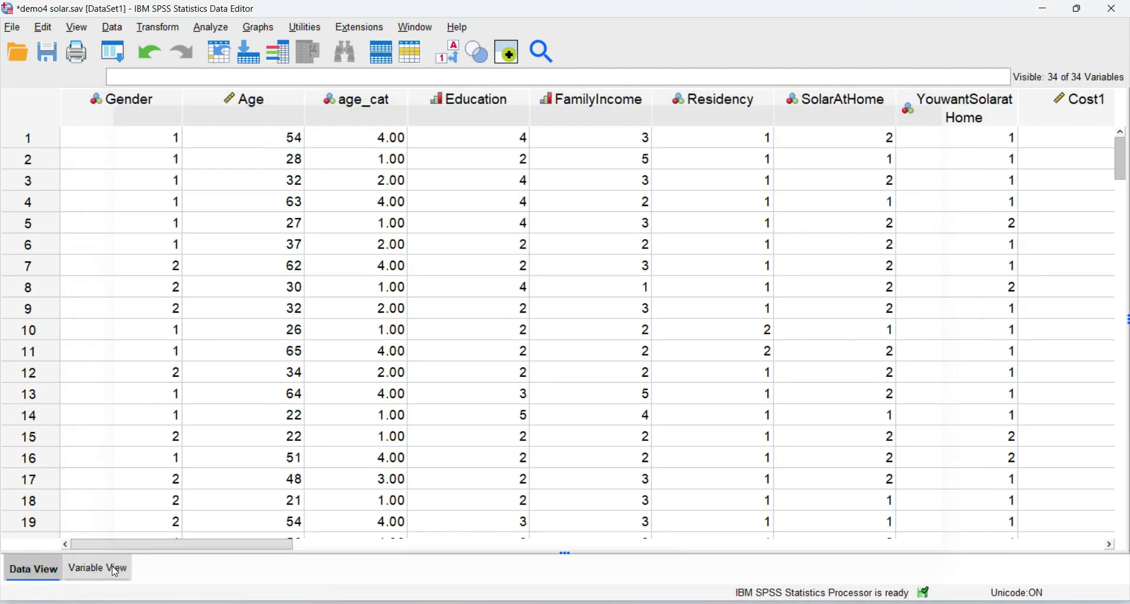
Add the value label "less than 30" for value 1 of the age_cat variable
click(100, 568)
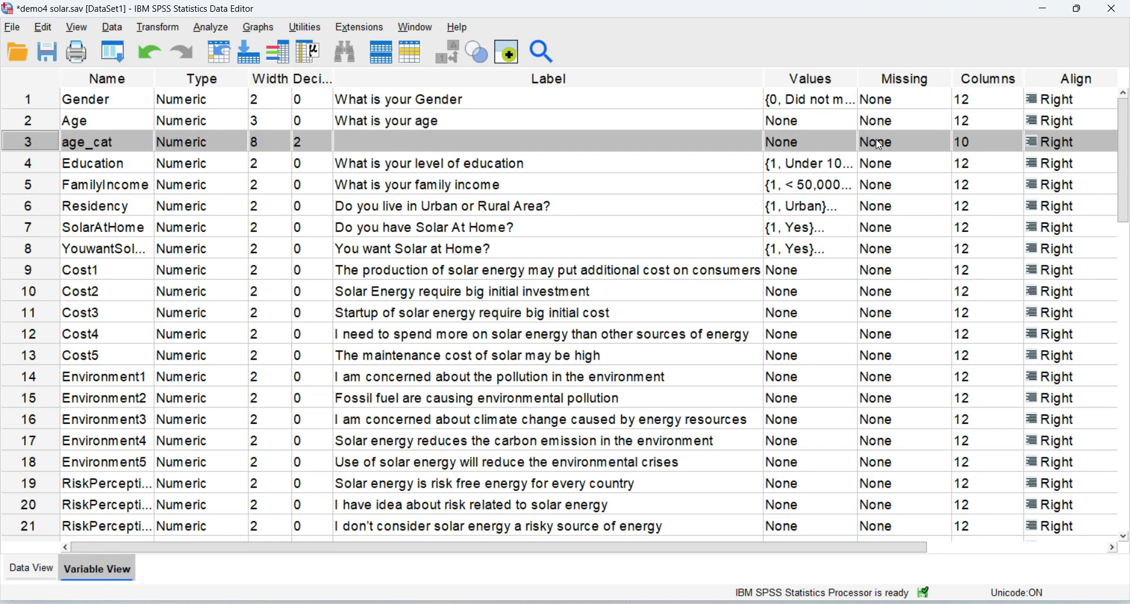
click(847, 144)
click(848, 143)
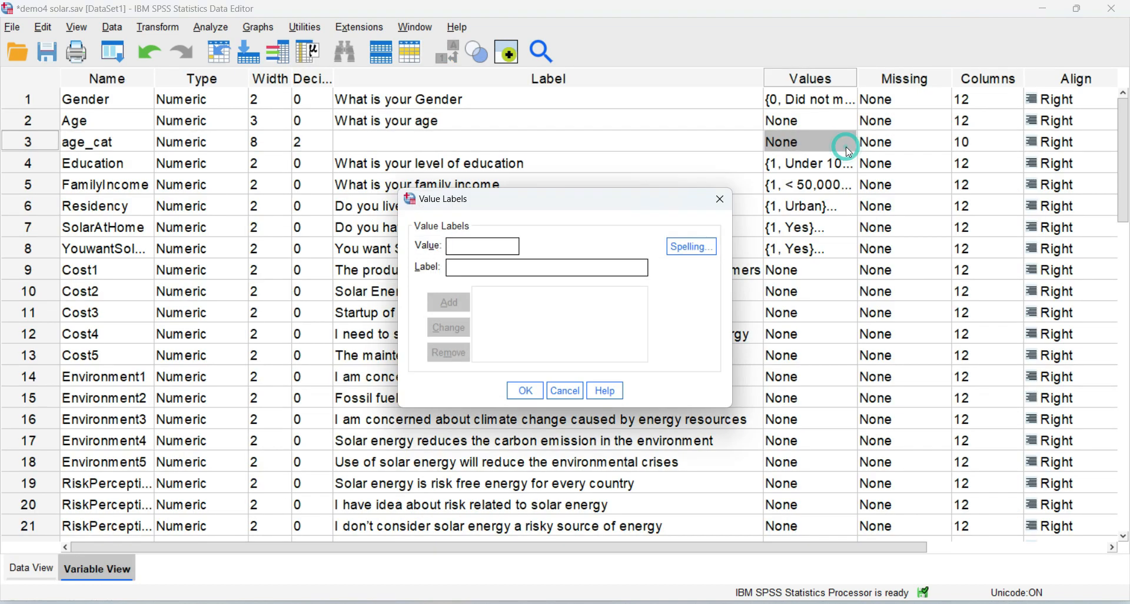
text(1less than 30)
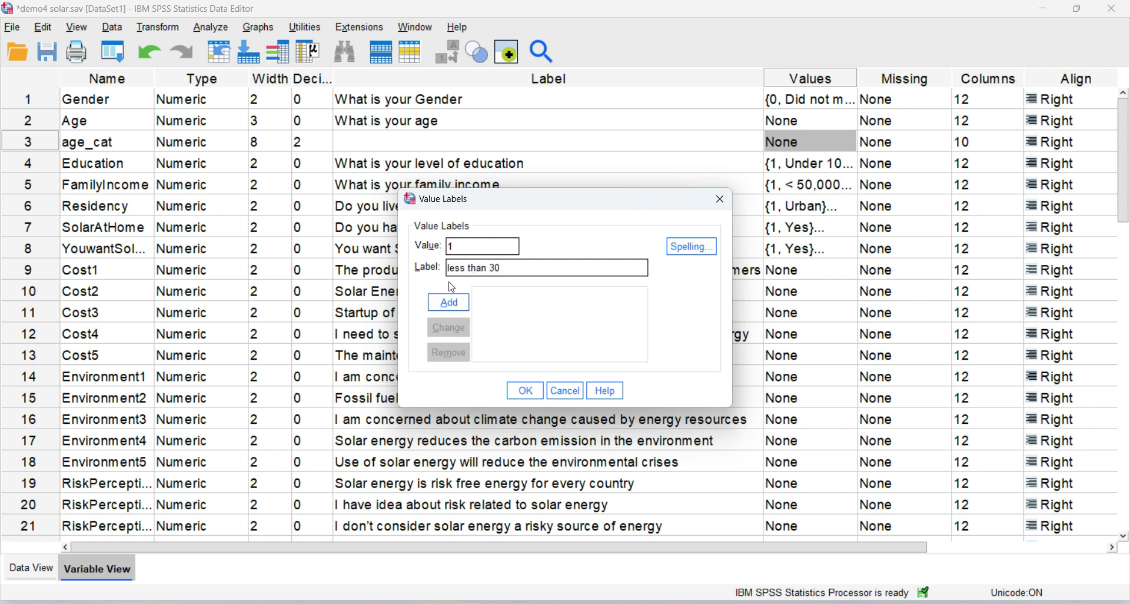
click(448, 302)
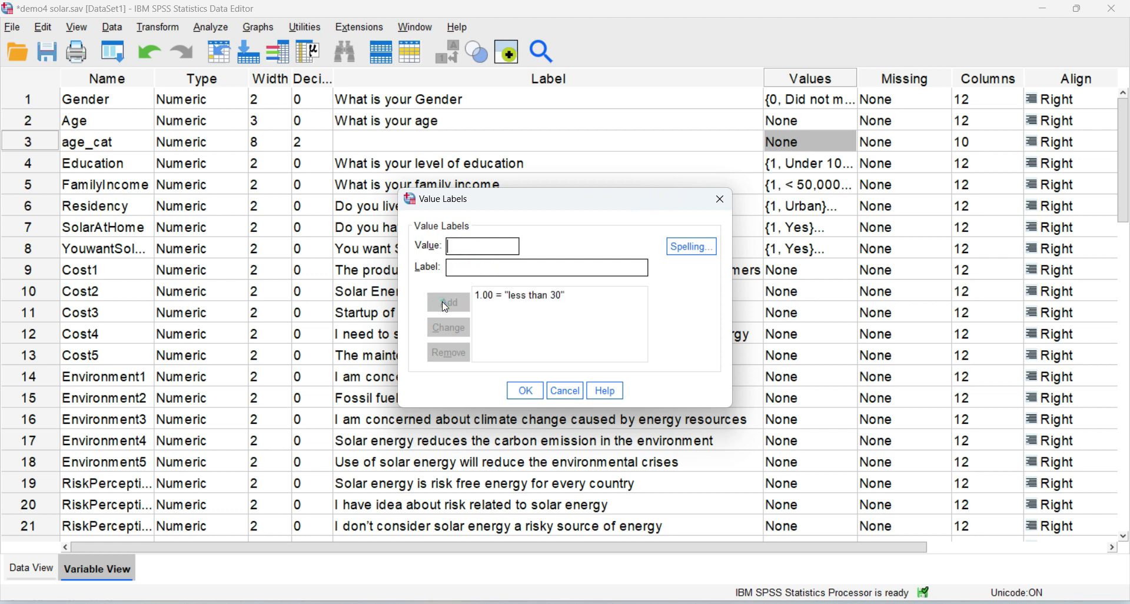
Add the age_cat value labels "between 30 and 40" for 2 and "between 40 and 50" for 3
text(2)
click(468, 266)
text(between 4)
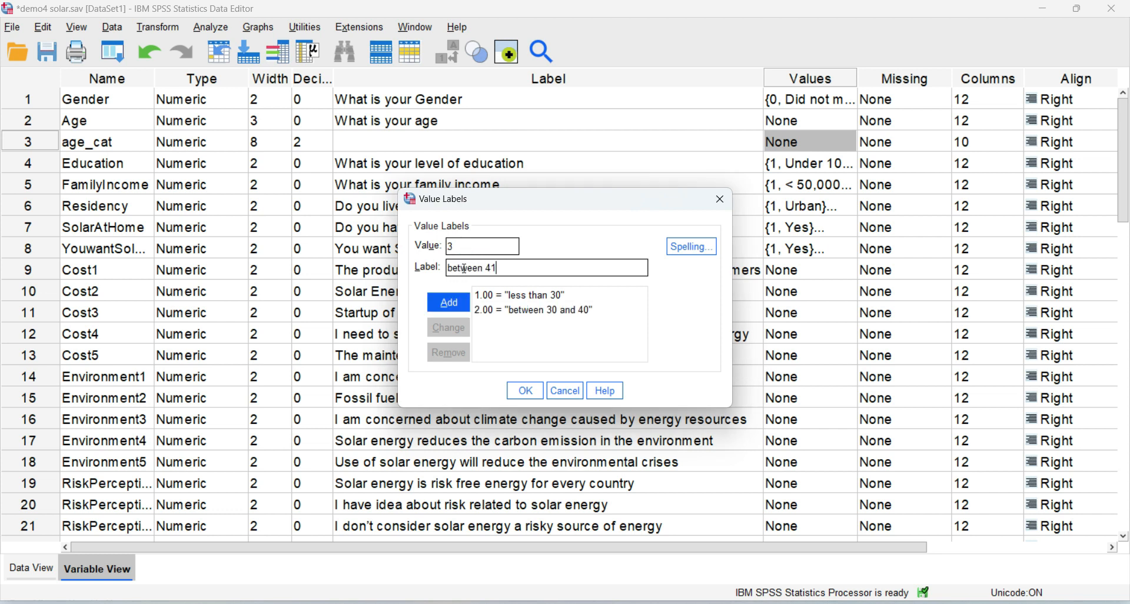
text(0 and 50)
click(468, 304)
Add the value label "greater than 50" for value 4 of age_cat
text(4)
click(478, 268)
text(gr)
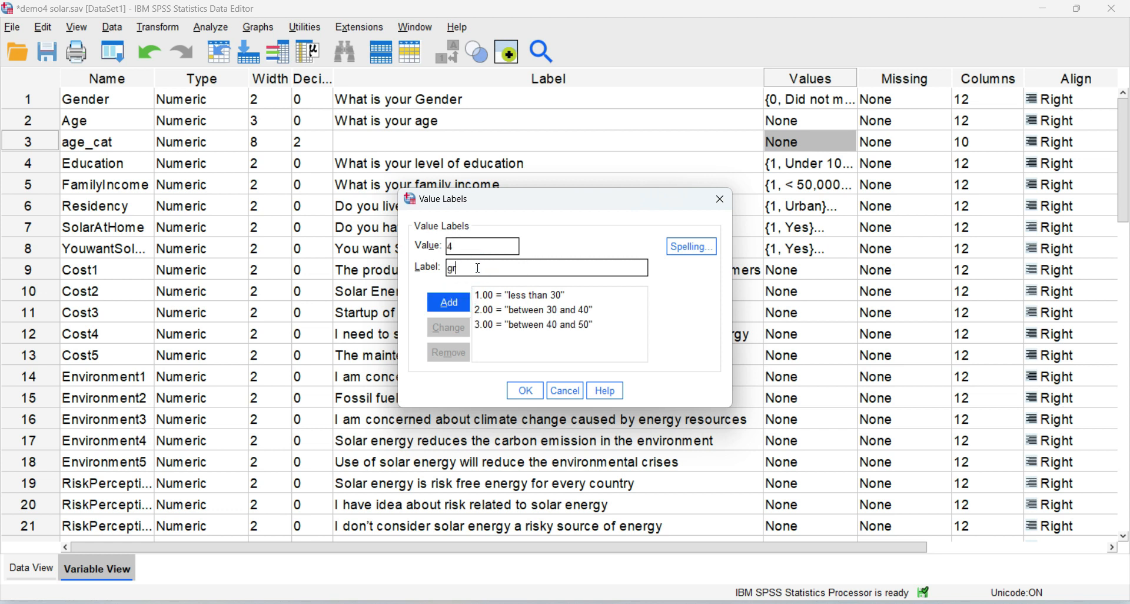
text(eater than)
click(467, 299)
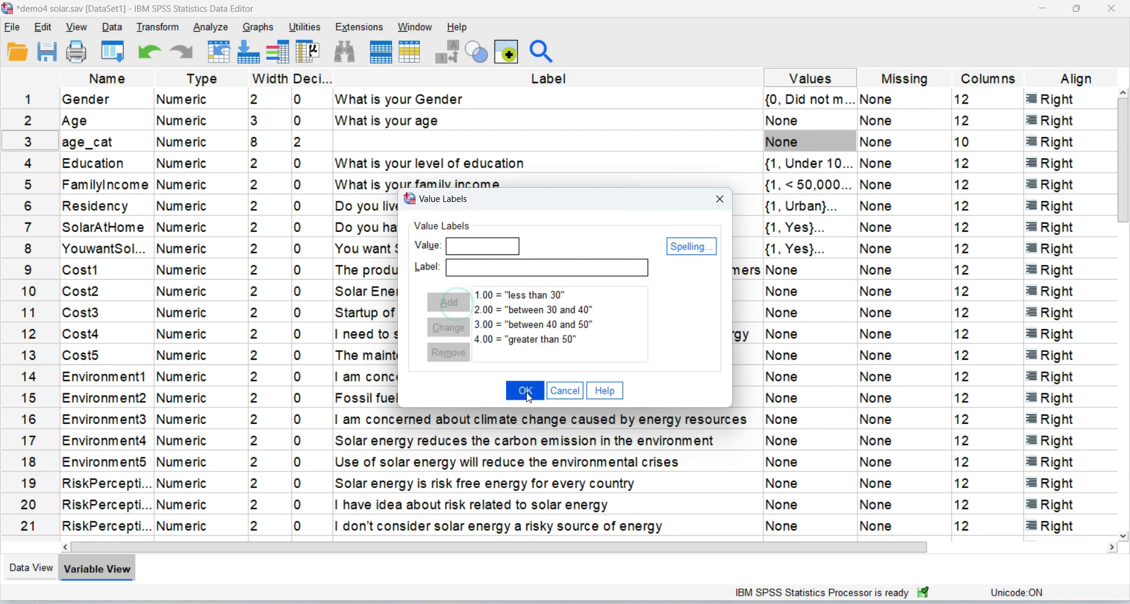
Apply the age_cat value labels and display value labels instead of numeric codes in Data View
click(525, 391)
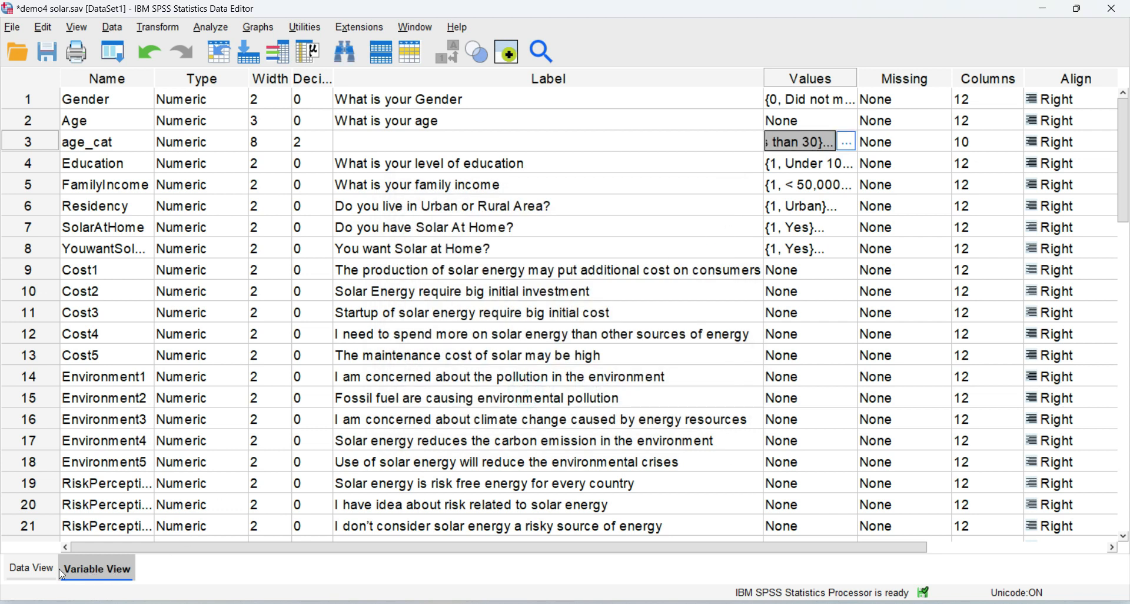
click(32, 568)
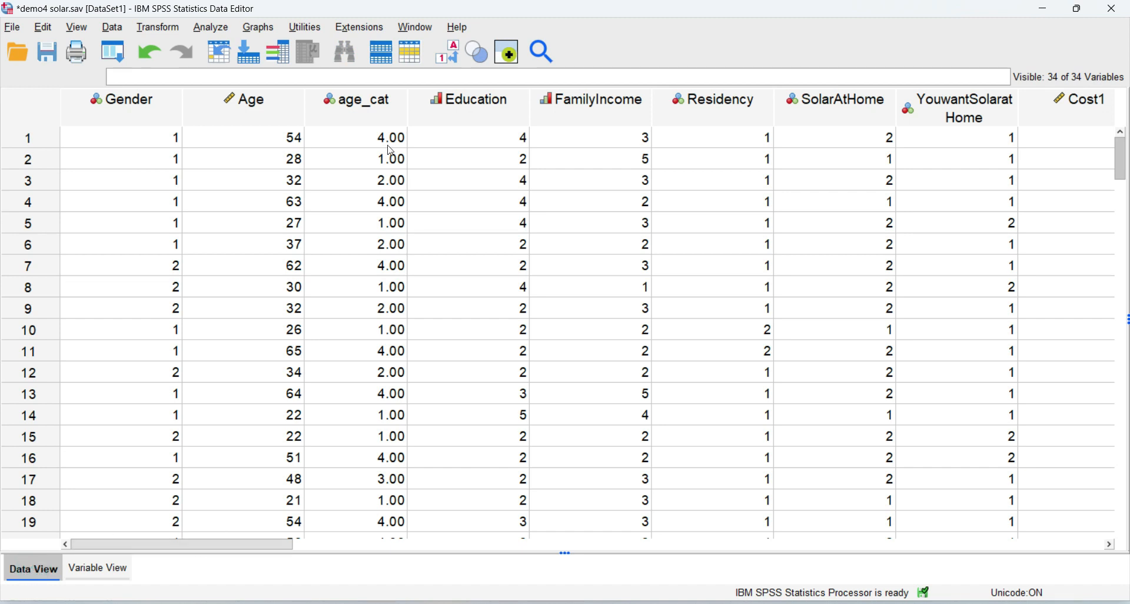
click(447, 53)
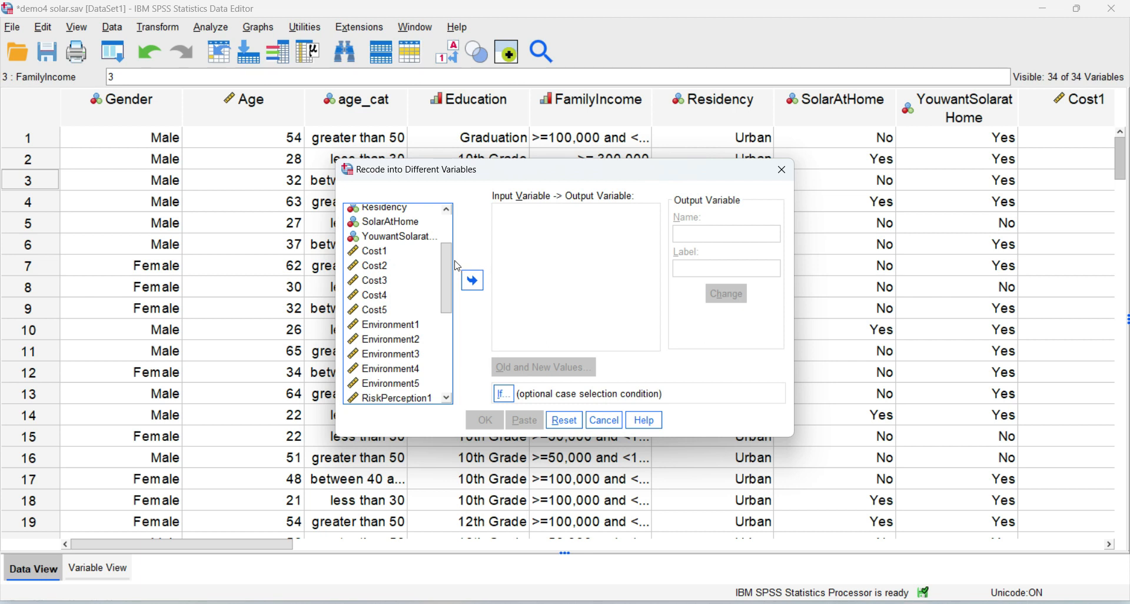
Set up a Recode into Different Variables with Cost1 and Cost2 as the input variables
click(384, 254)
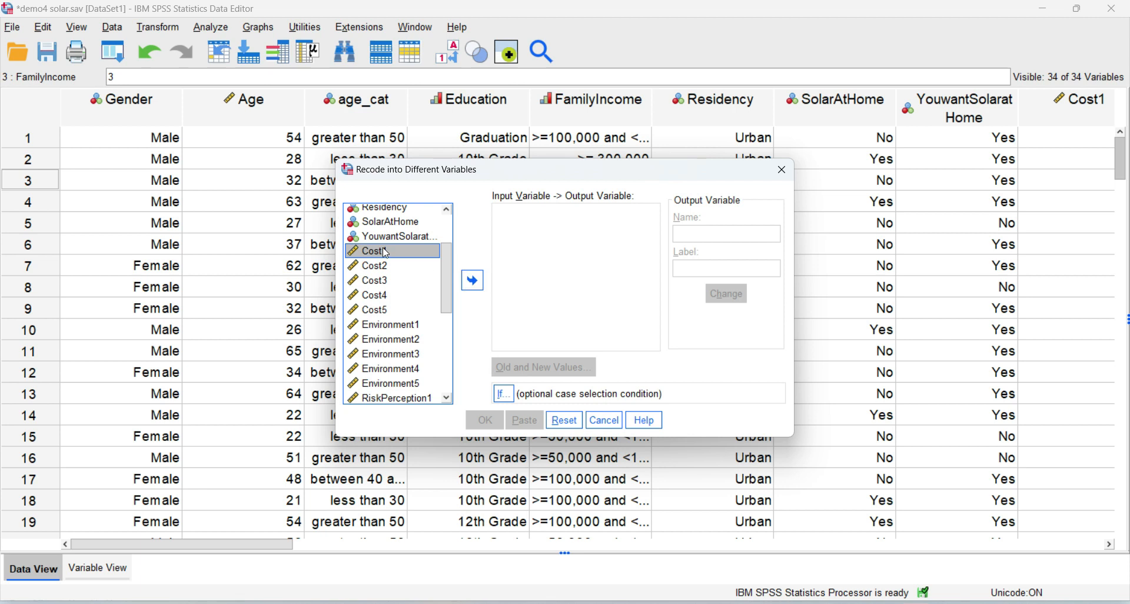
click(473, 280)
click(371, 251)
click(473, 281)
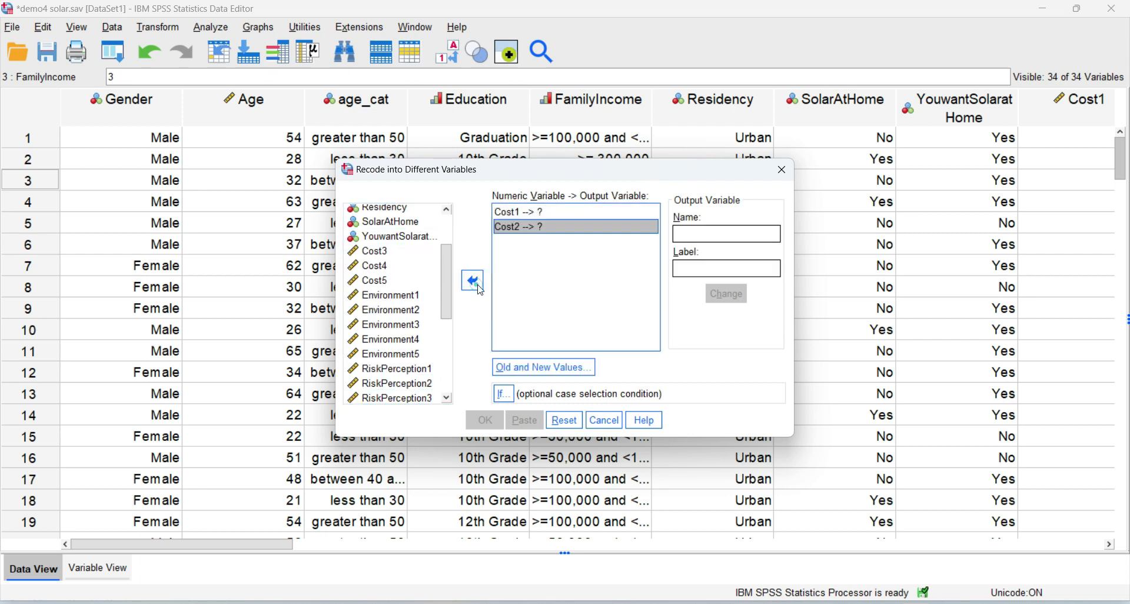
click(538, 212)
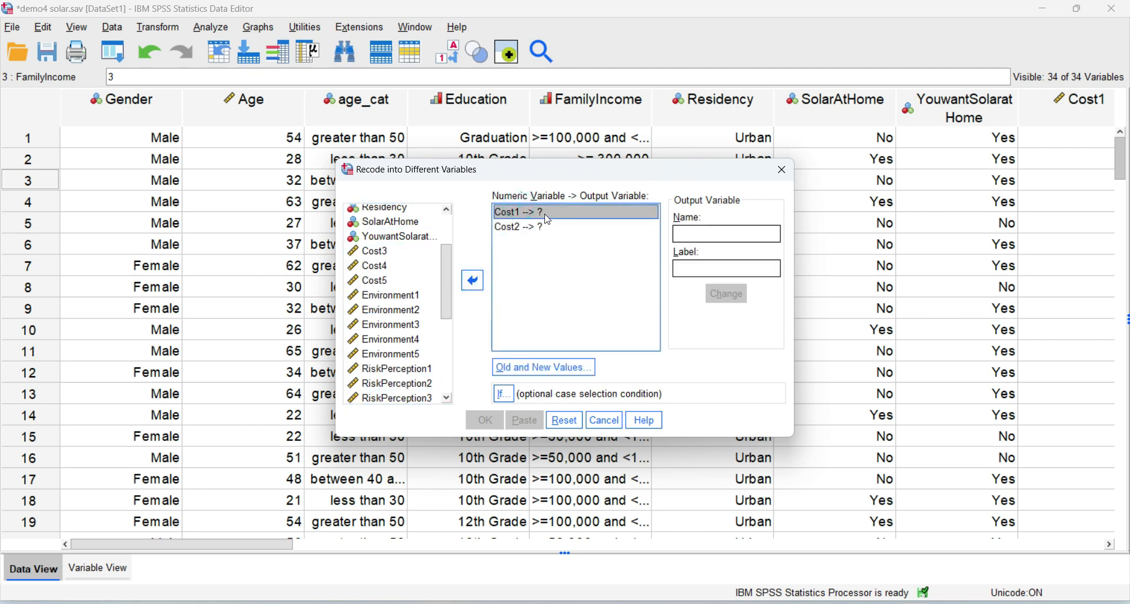
Define the first reverse-coding rule for the cost items, mapping old value 1 to new value 5
click(544, 367)
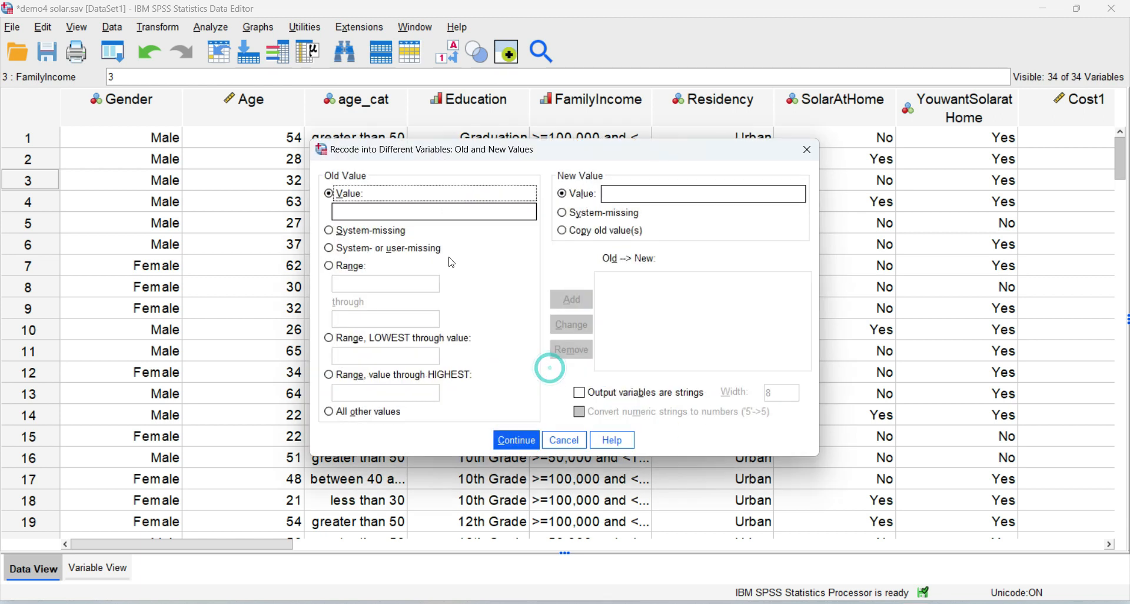
click(392, 214)
text(1)
click(618, 194)
text(5)
click(580, 298)
Add a recode rule for the cost items that maps old value 2 to new value 4
click(374, 207)
text(2)
click(627, 193)
text(4)
click(571, 299)
Add a recode rule for the cost items that keeps old value 3 as new value 3
click(375, 211)
text(3)
click(622, 199)
text(3)
click(571, 299)
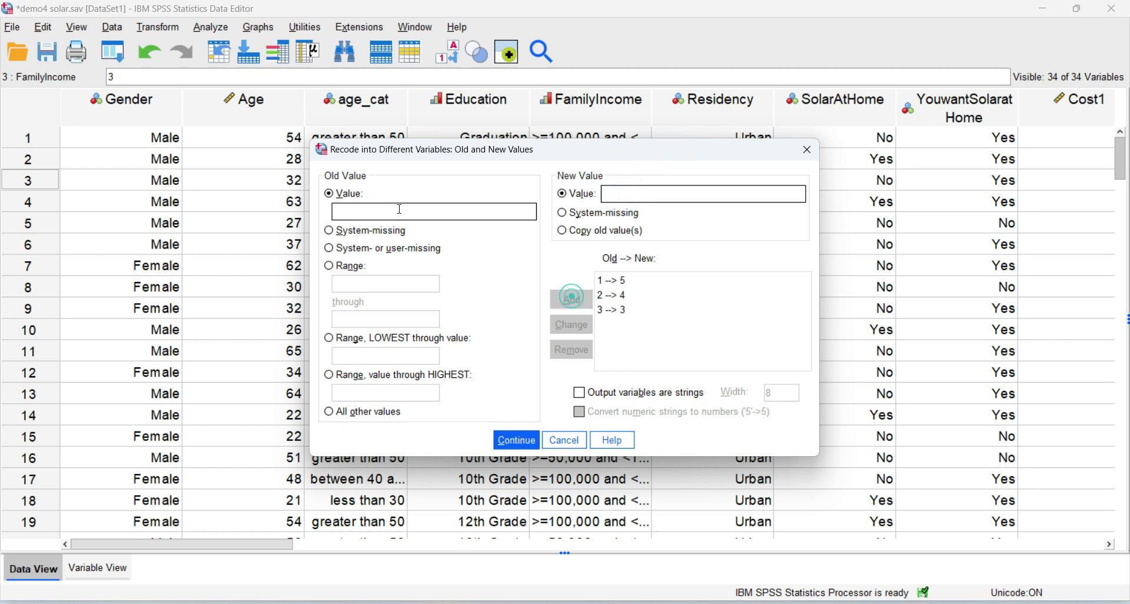
Add a recode rule for the cost items that maps old value 4 to new value 2
click(386, 216)
text(4)
click(611, 195)
text(2)
click(571, 300)
Add the rule mapping old value 5 to new value 1 and accept the cost items' old and new values
click(399, 211)
text(5)
click(651, 191)
text(1)
click(574, 297)
click(521, 439)
Assign the output variable name cost_n1 to Cost1
click(533, 229)
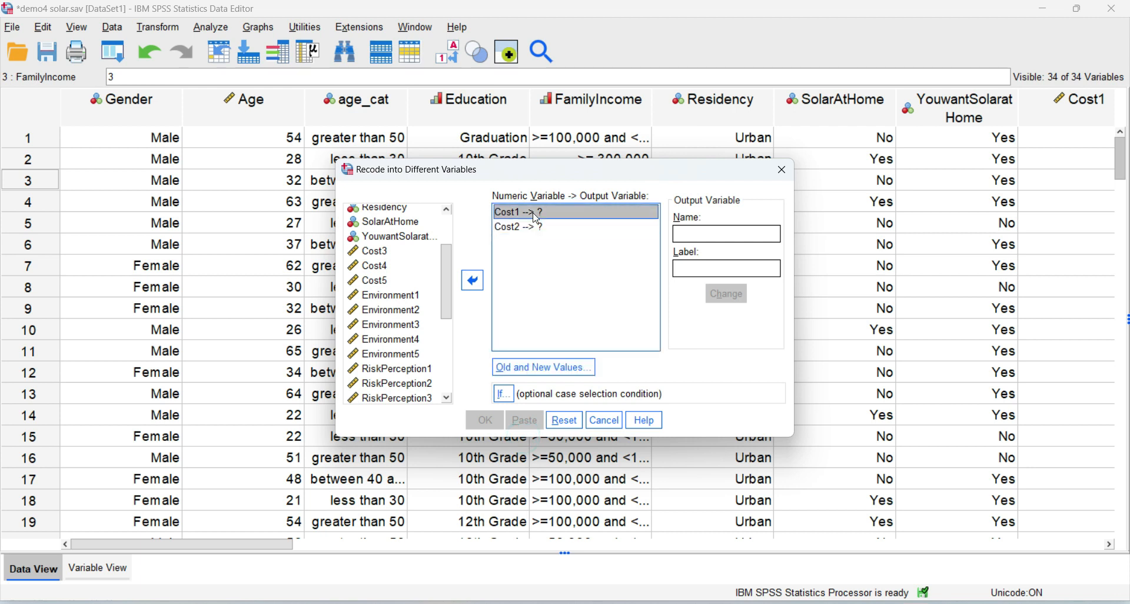
click(714, 240)
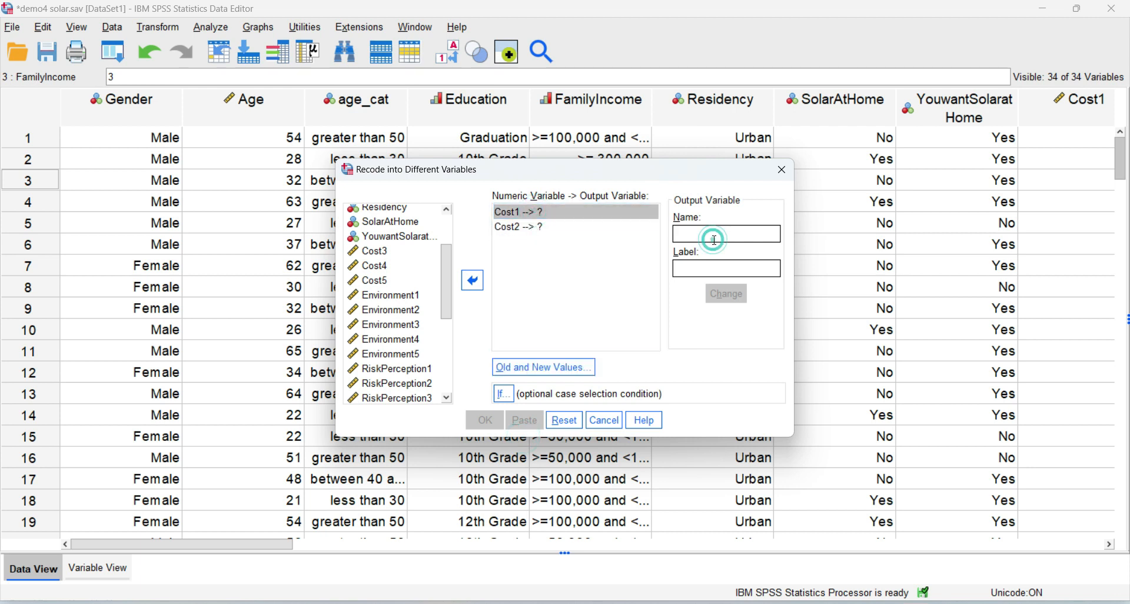
text(cost_n1)
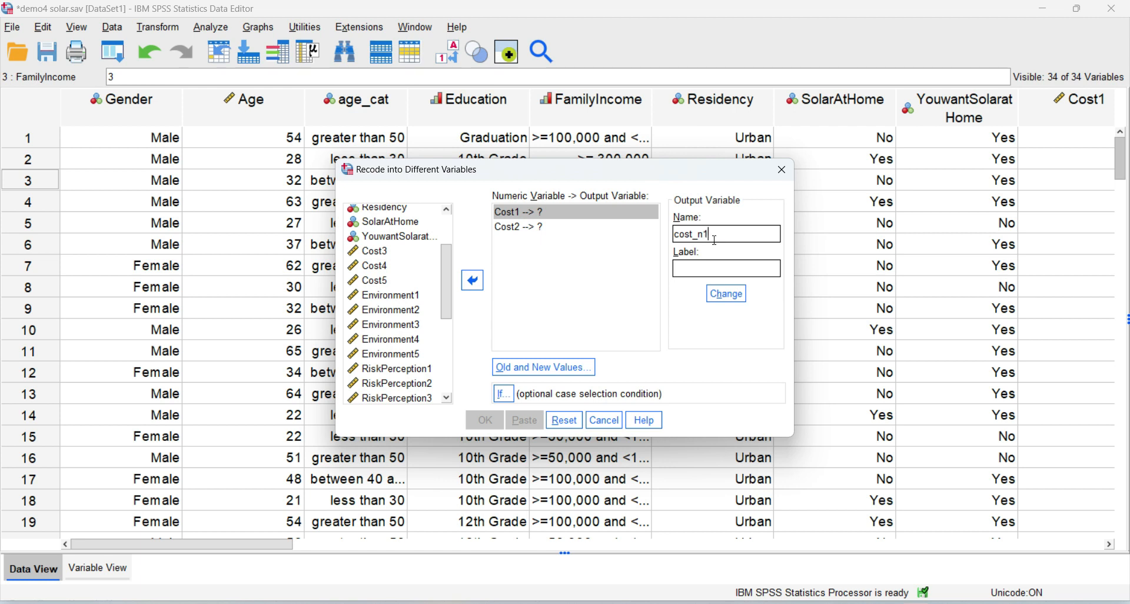
click(726, 294)
Assign the output variable name cost_n2 to Cost2, then run the recode and minimize the output viewer
click(526, 227)
click(706, 233)
text(cos)
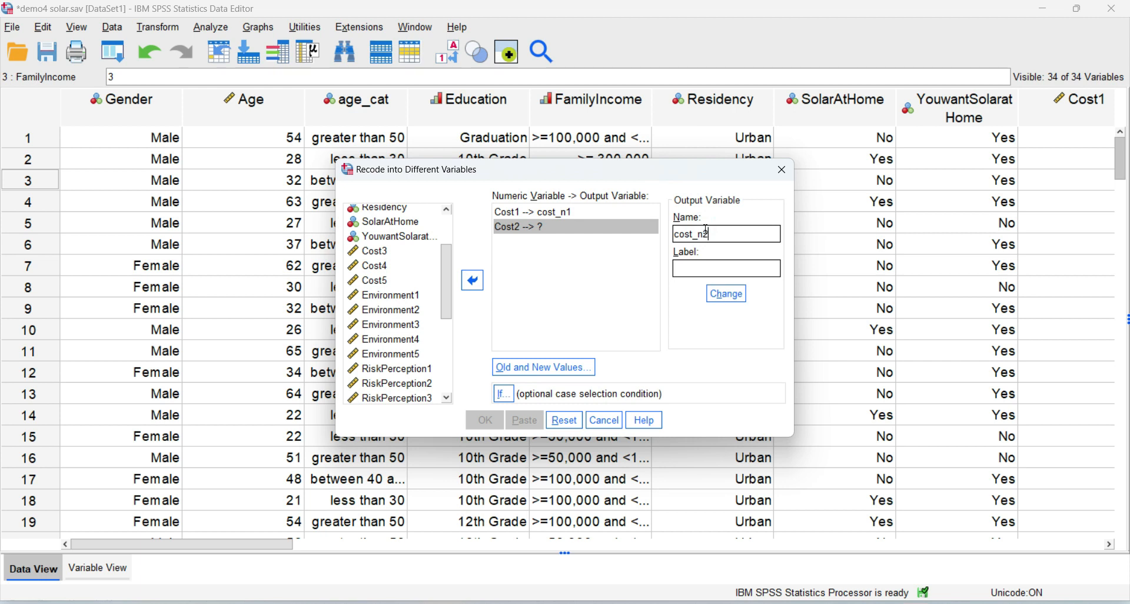
click(727, 293)
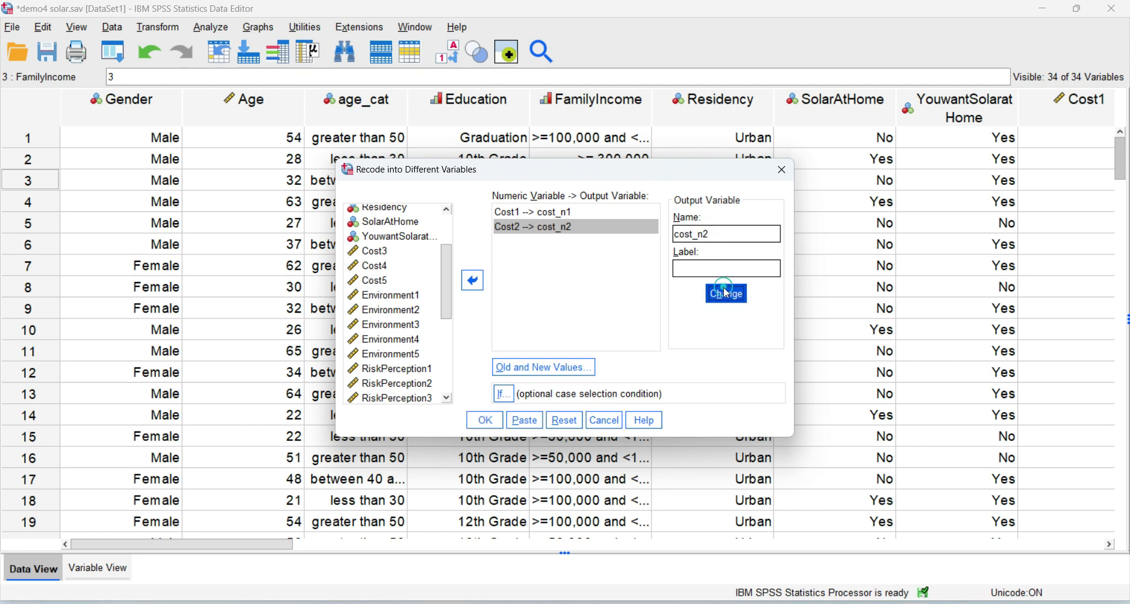
click(484, 420)
click(850, 100)
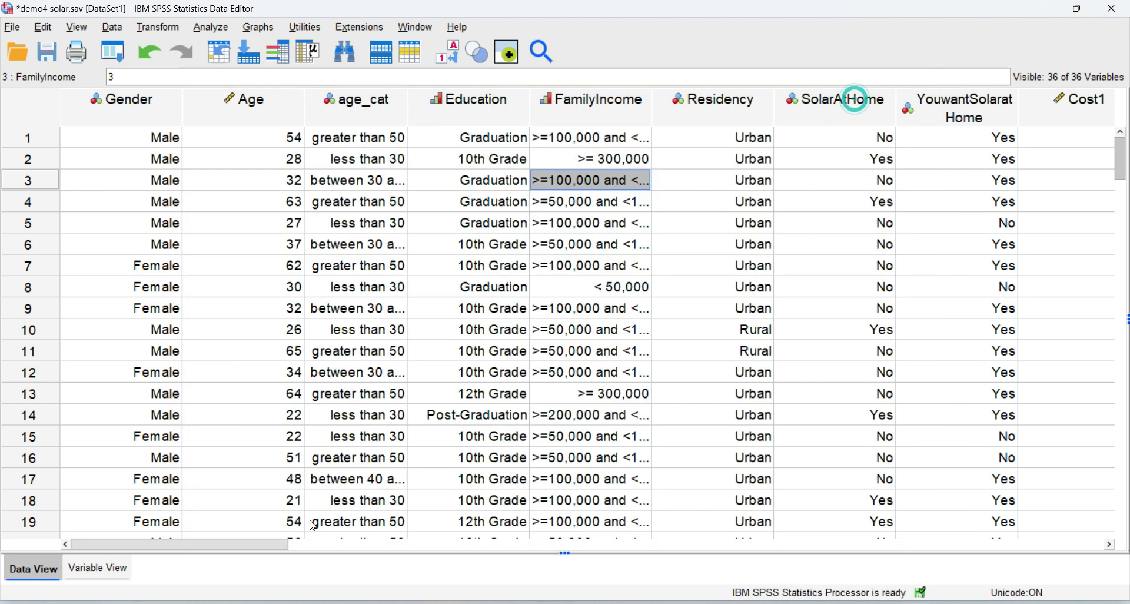
drag(112, 545, 243, 552)
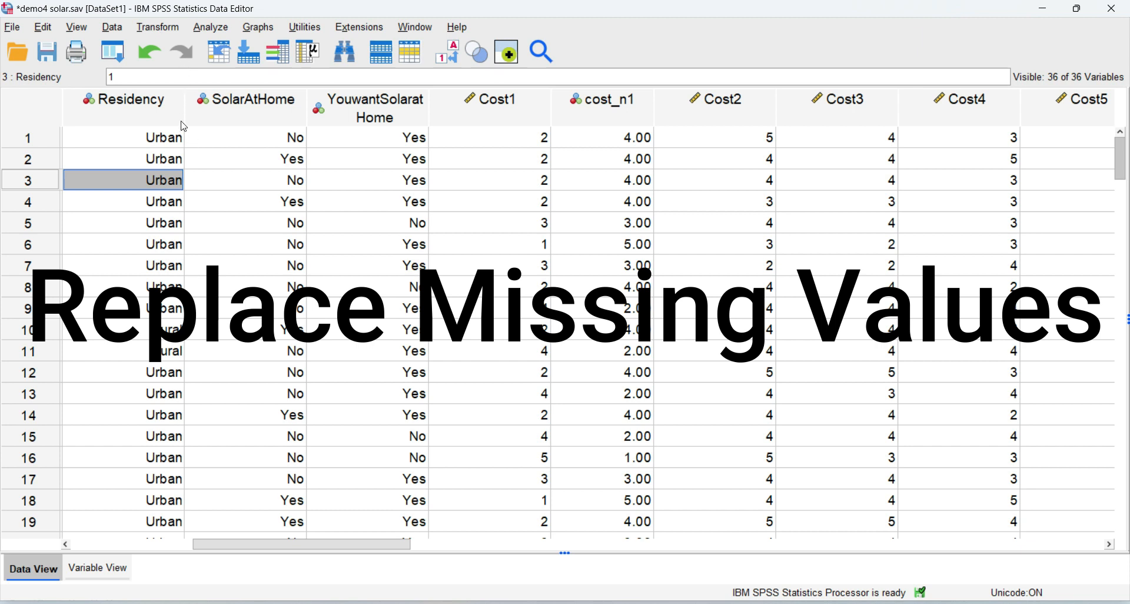
click(158, 28)
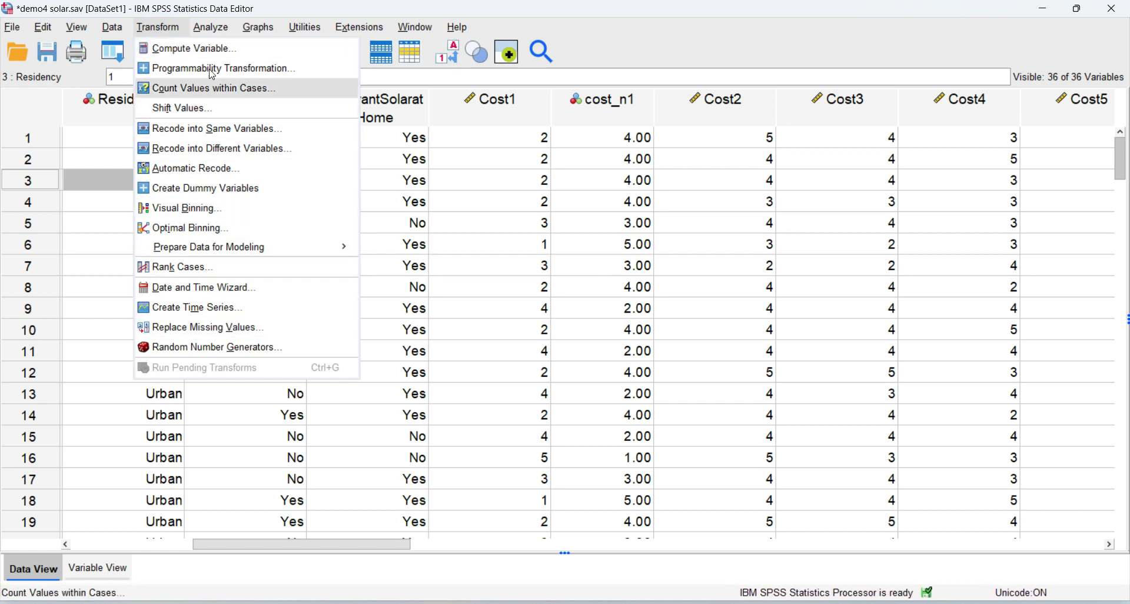
mouse_move(210, 27)
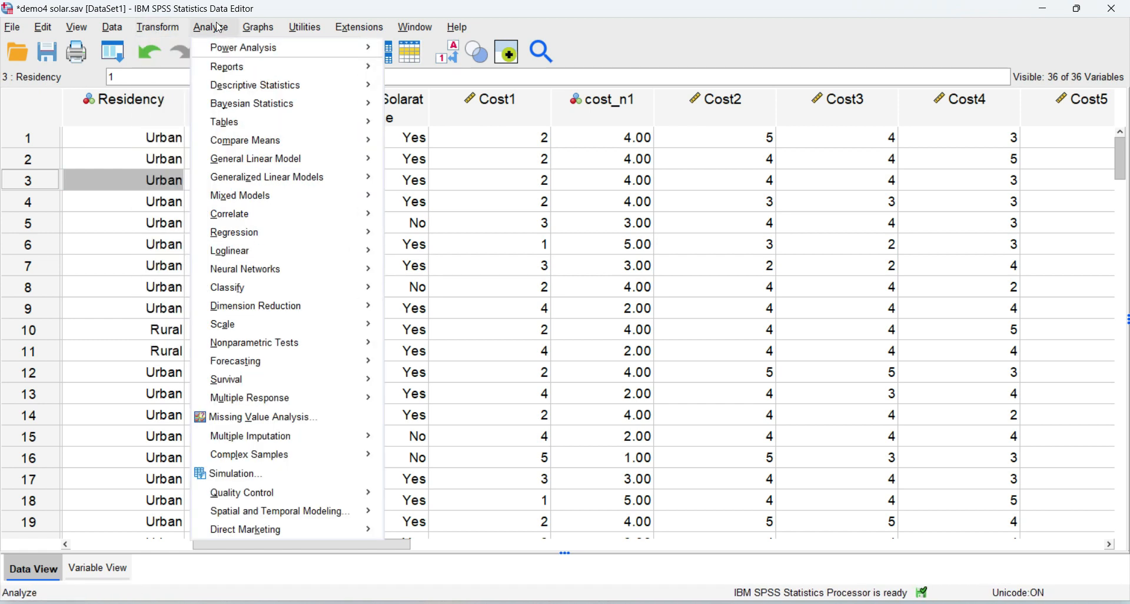
click(260, 420)
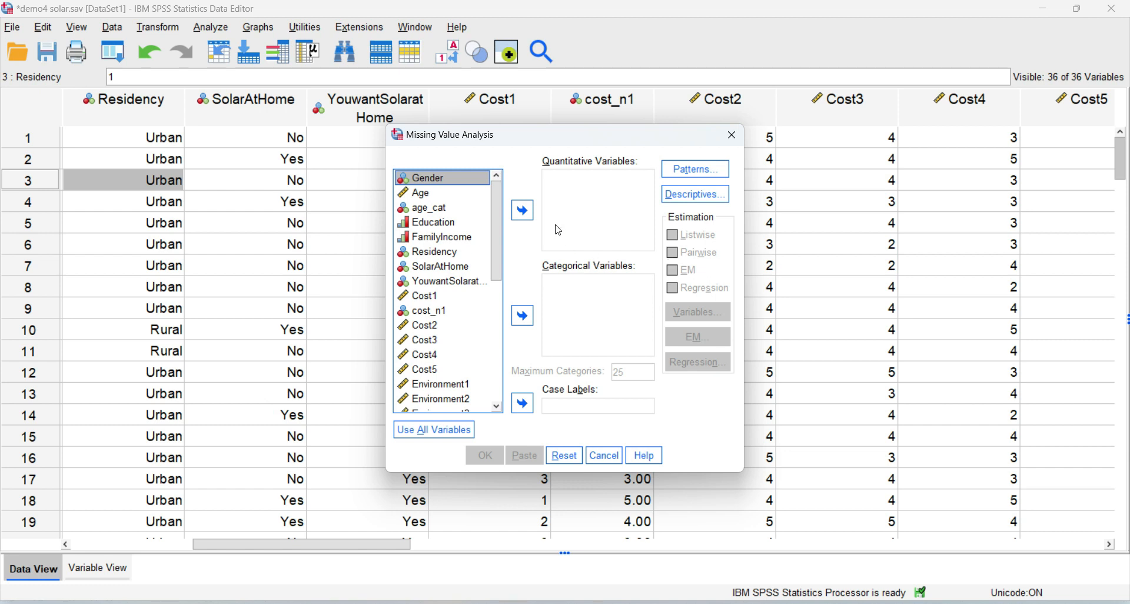
drag(499, 240, 498, 280)
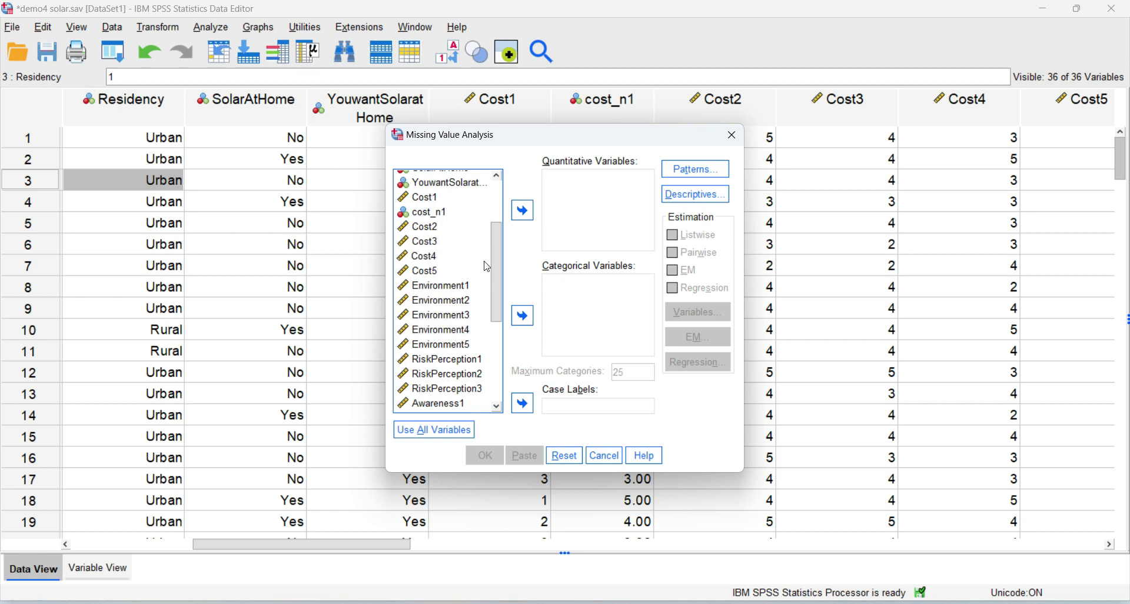
drag(495, 266, 502, 341)
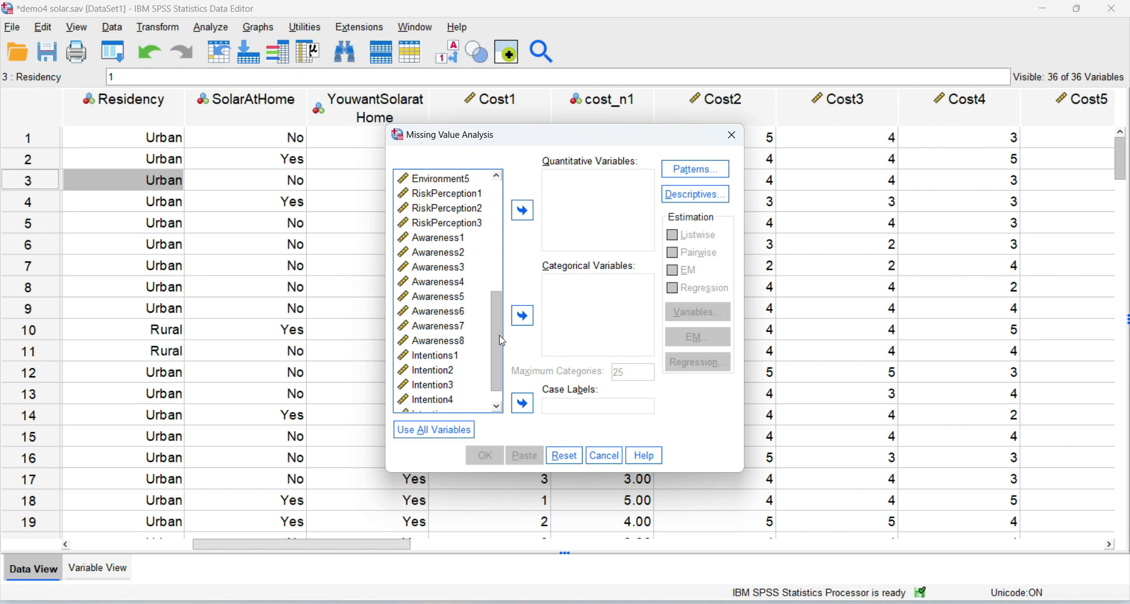
drag(499, 336, 499, 373)
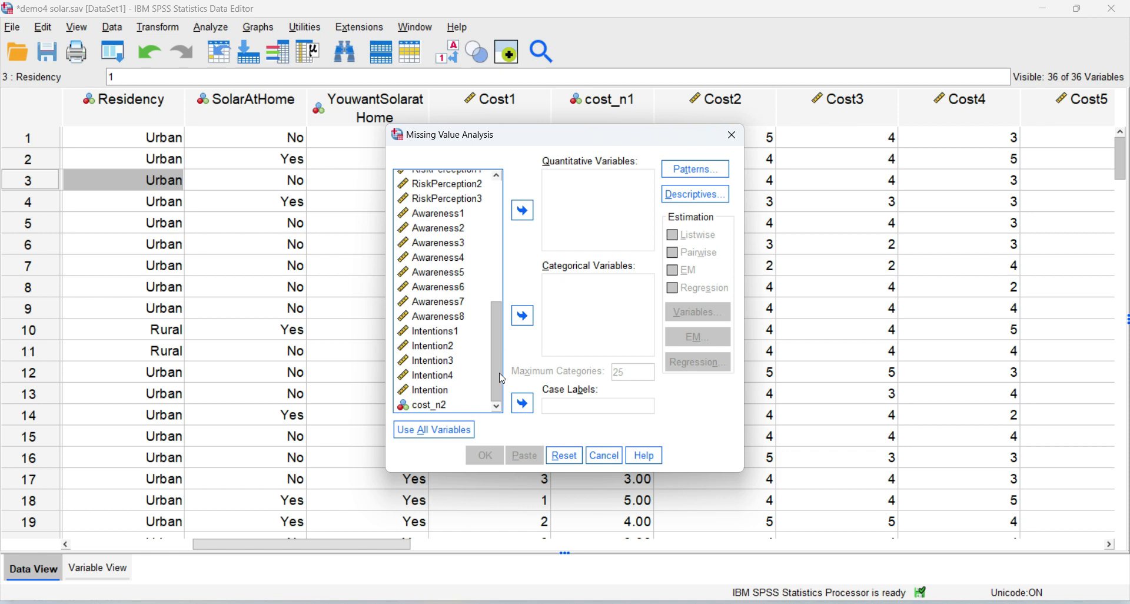
scroll(498, 348, up, 3)
click(604, 455)
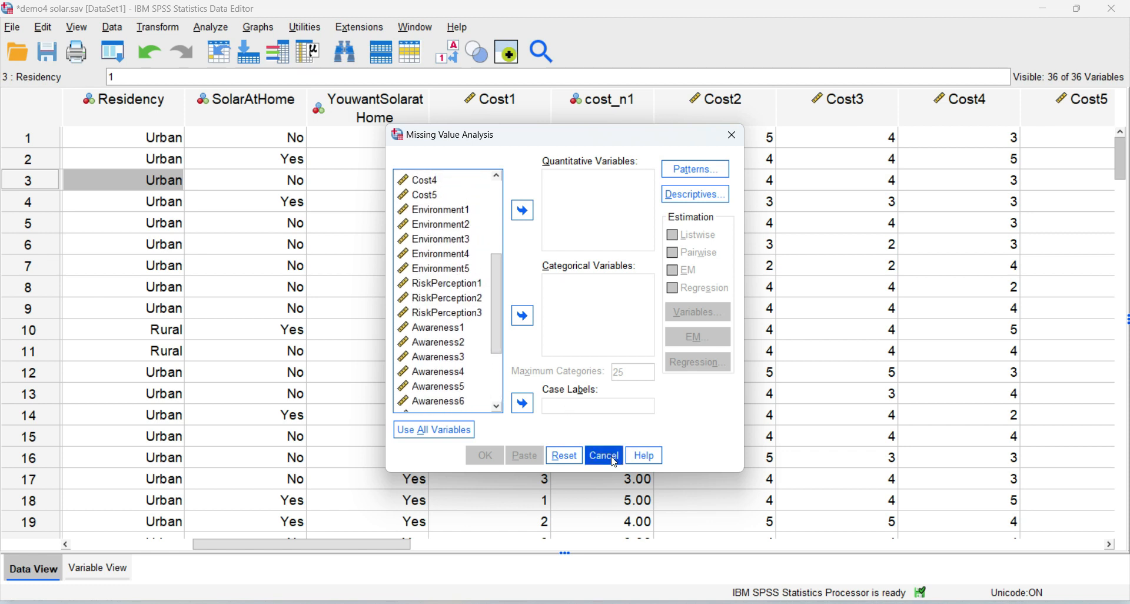
click(150, 29)
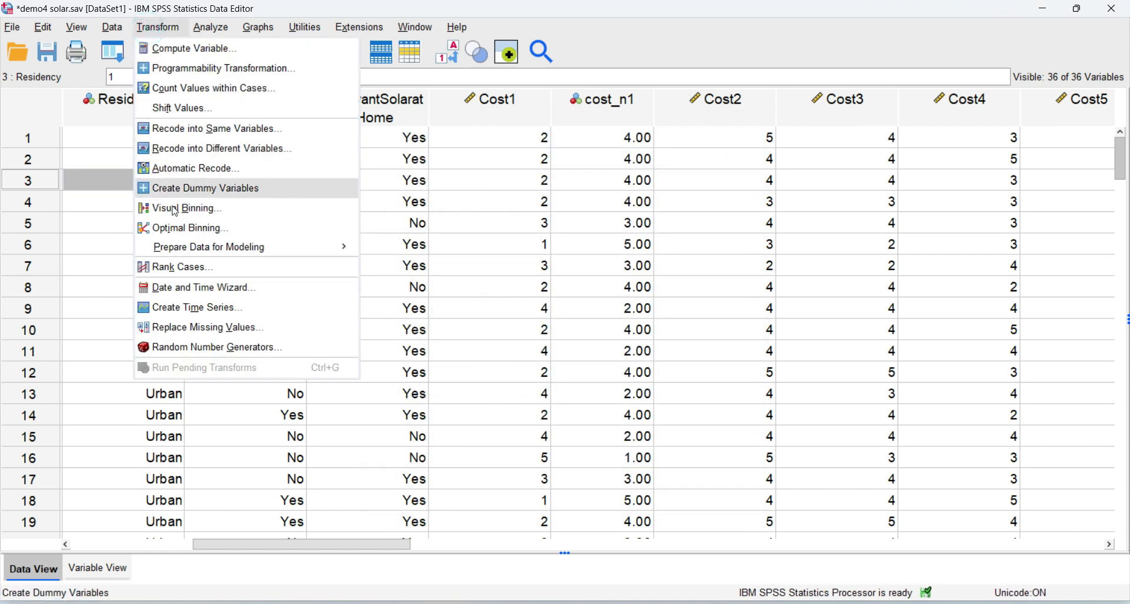
click(210, 334)
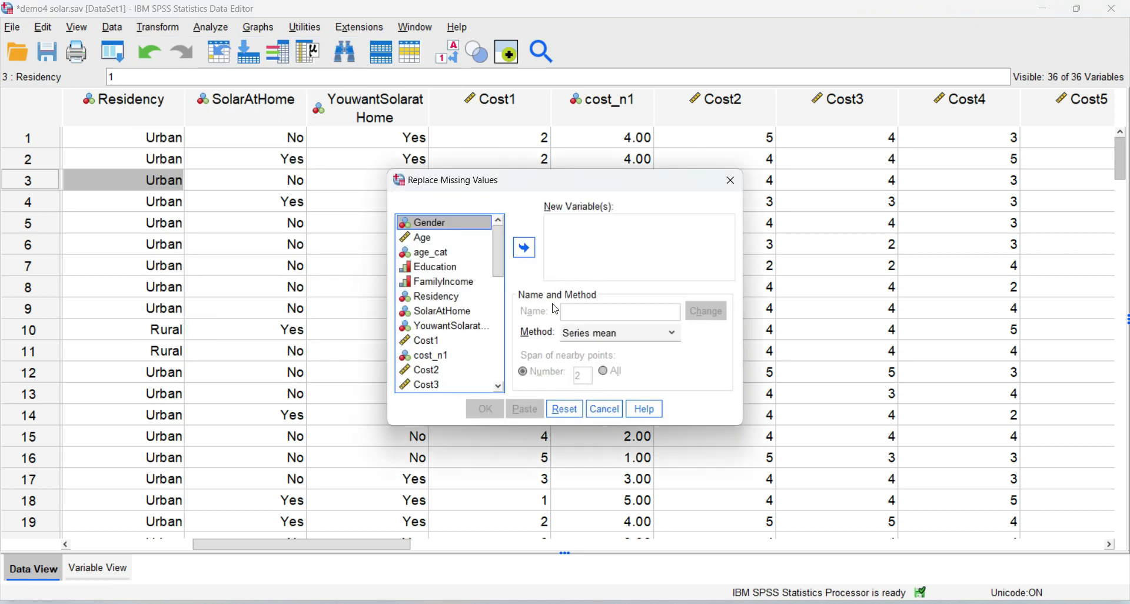
scroll(499, 277, down, 4)
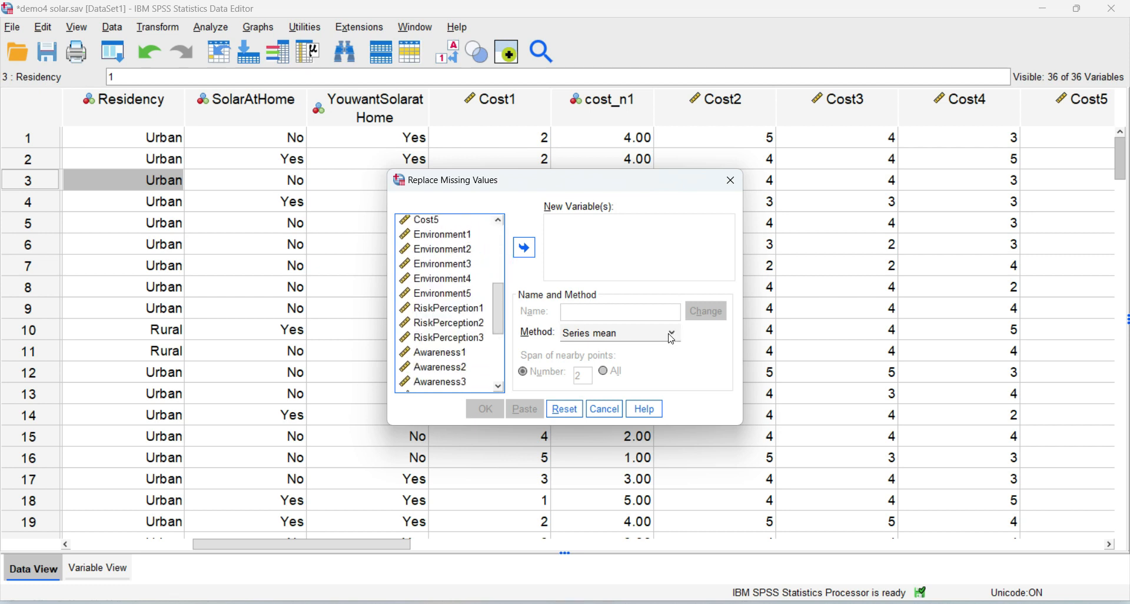
click(605, 409)
Examine the survey item columns for missing values and select the empty Awareness3 cell in case 16
drag(402, 544, 469, 482)
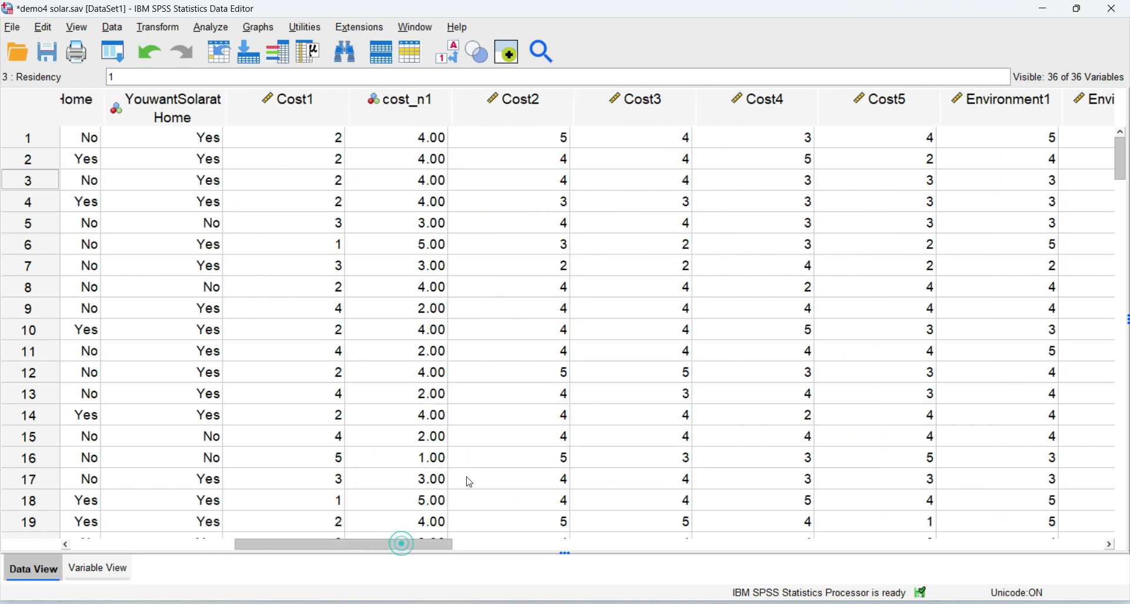
click(533, 116)
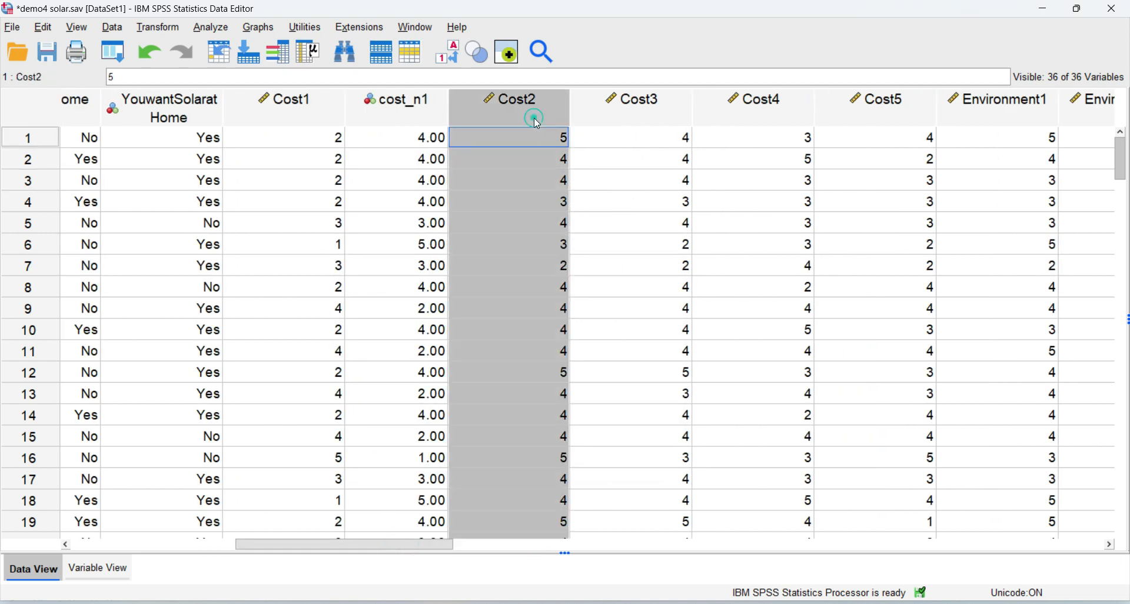
click(640, 112)
click(768, 103)
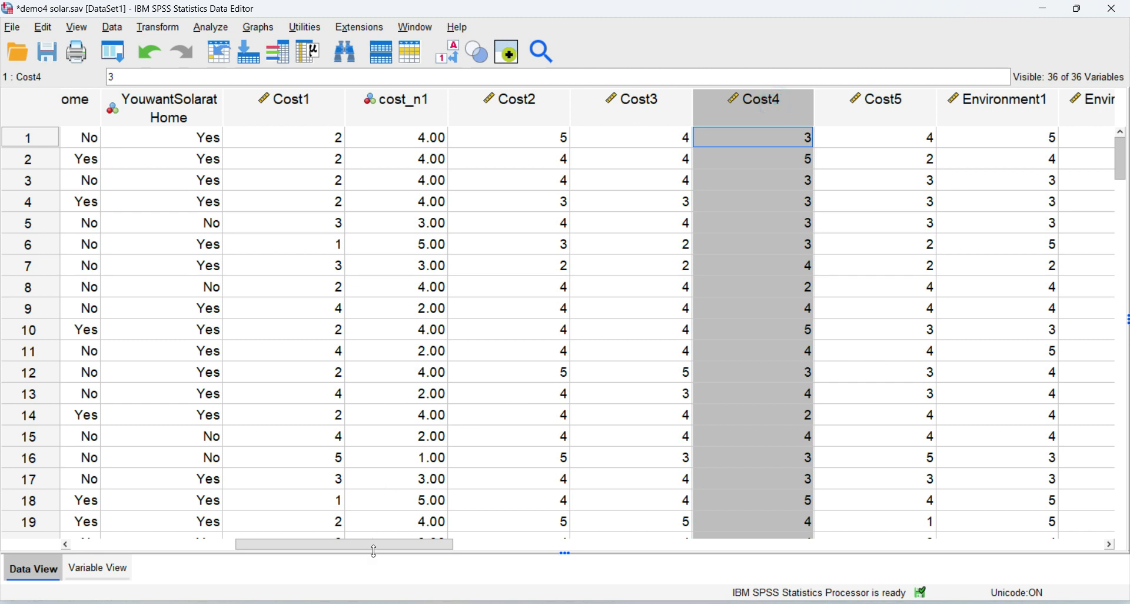
scroll(375, 547, right, 5)
scroll(722, 418, down, 2)
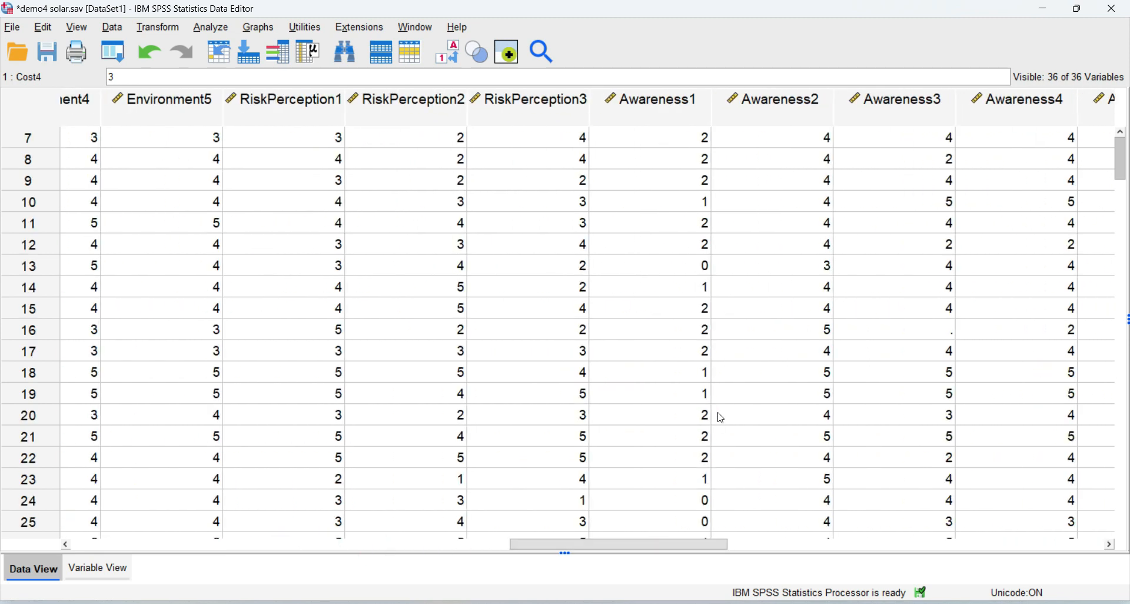
click(941, 330)
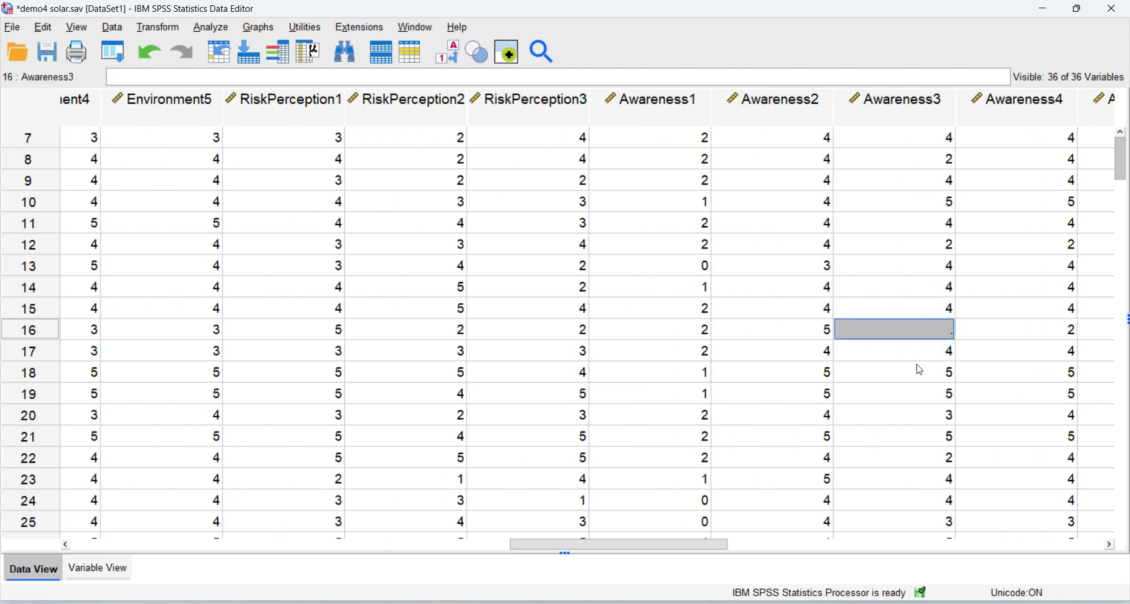
Run a Frequencies analysis on Awareness3 with its frequency table displayed
click(211, 27)
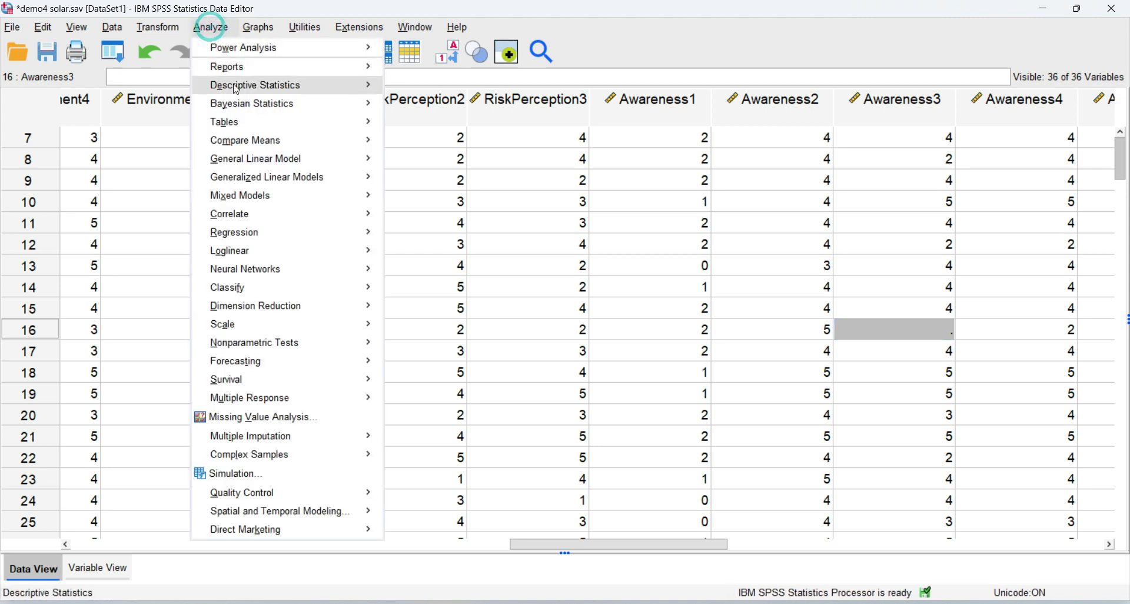
mouse_move(302, 87)
click(451, 88)
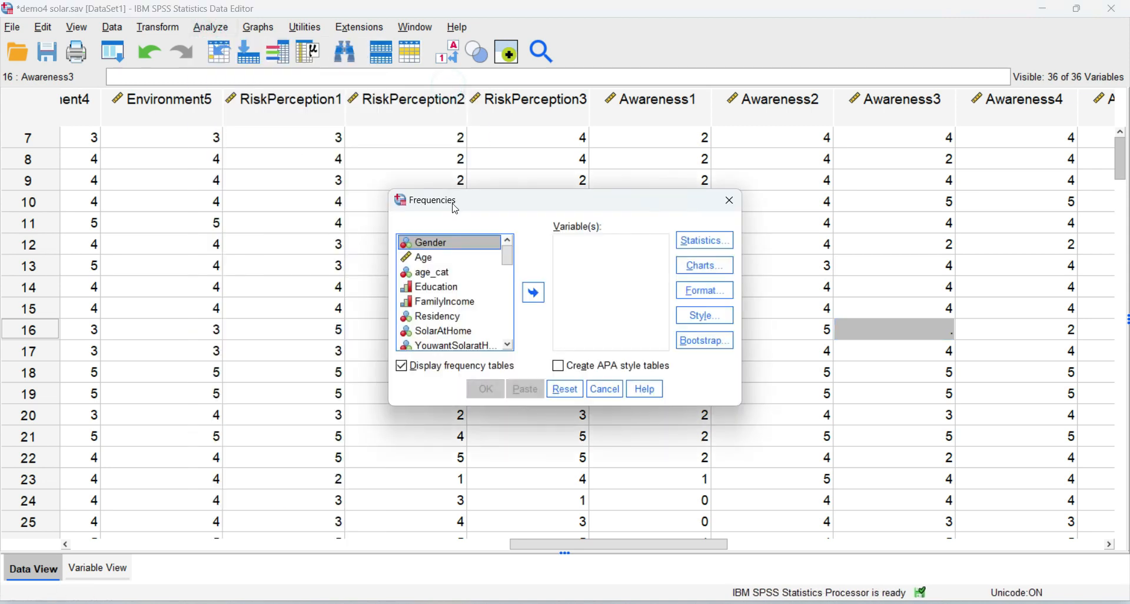
scroll(508, 263, down, 5)
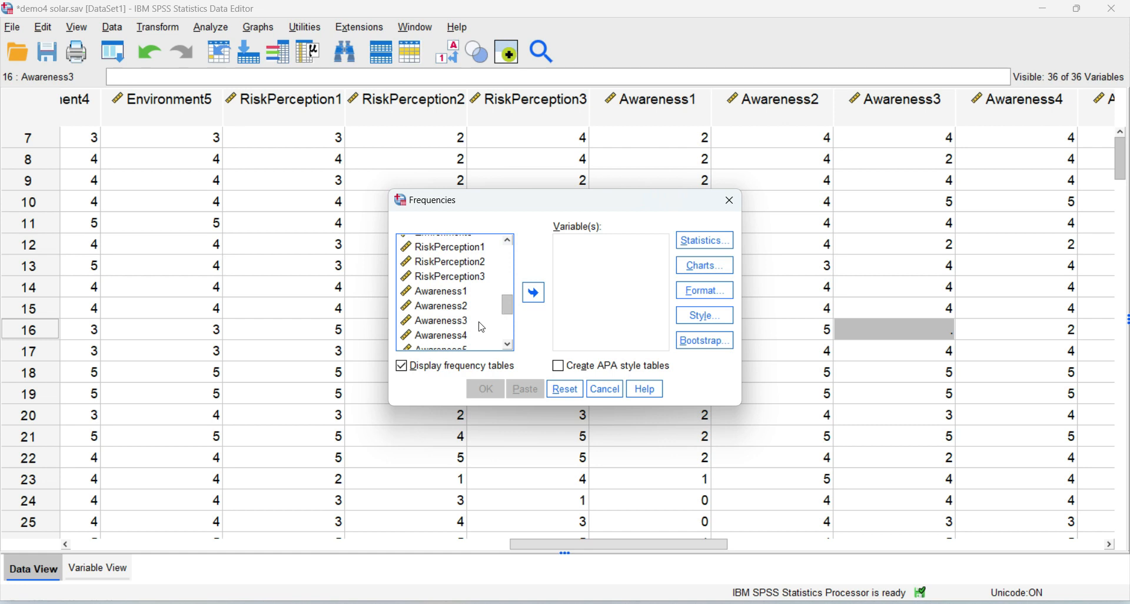
click(455, 321)
click(533, 292)
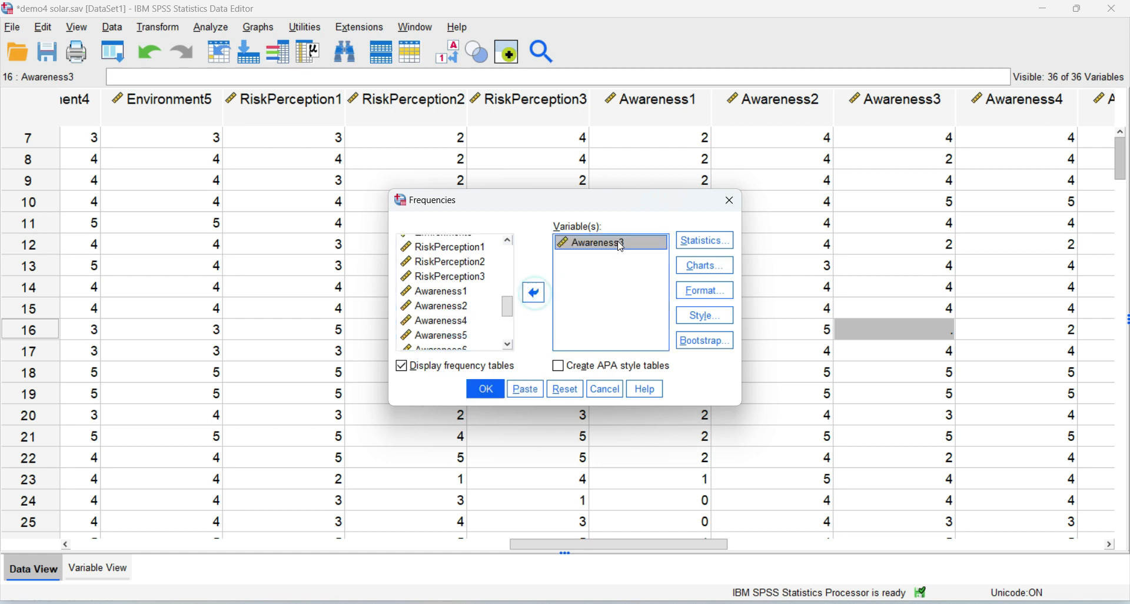
click(486, 390)
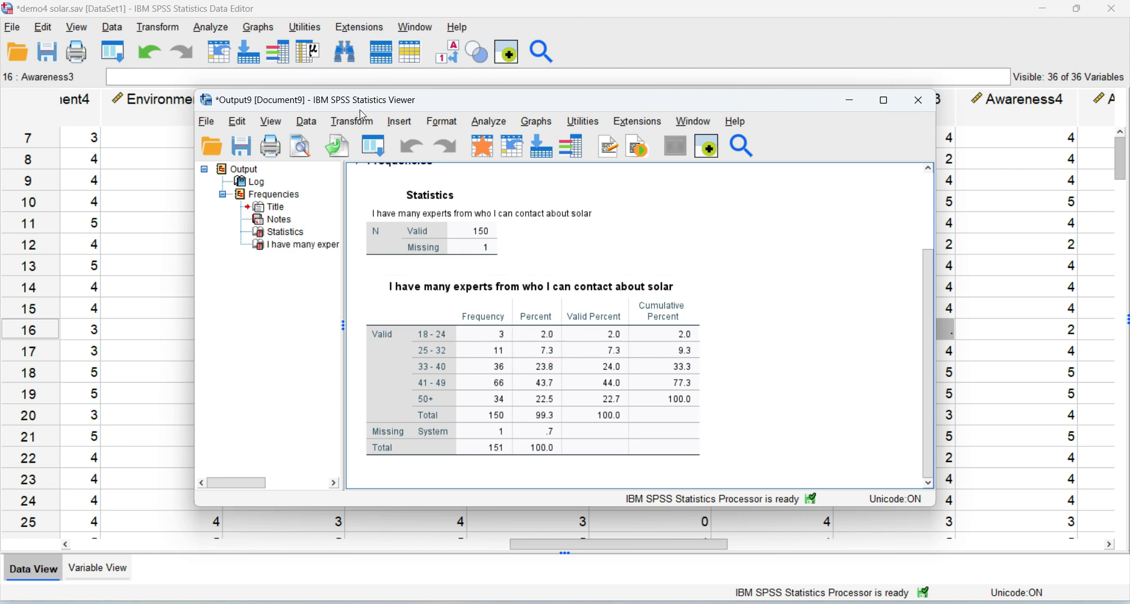
click(210, 27)
mouse_move(244, 88)
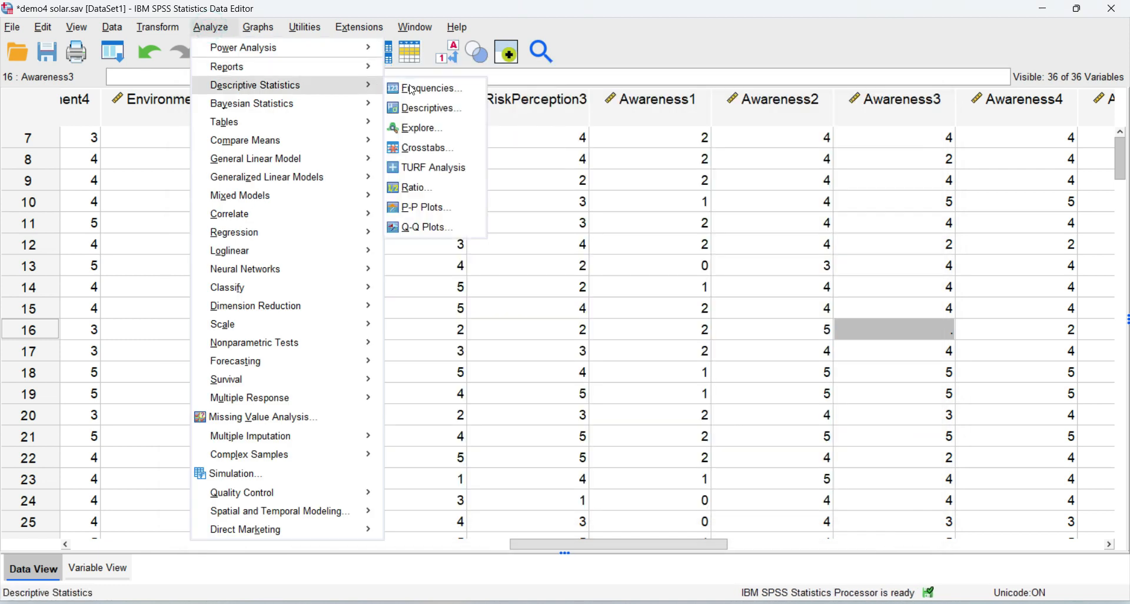
click(415, 86)
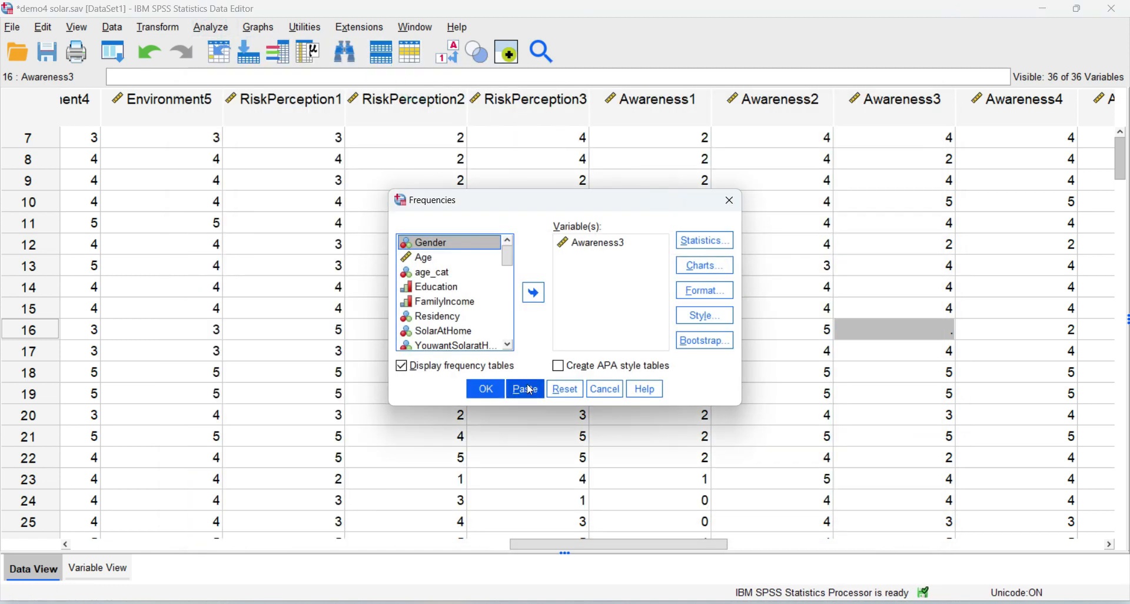
click(607, 390)
Check the valid and missing counts in the Awareness3 output, and close the output viewer without saving
click(500, 252)
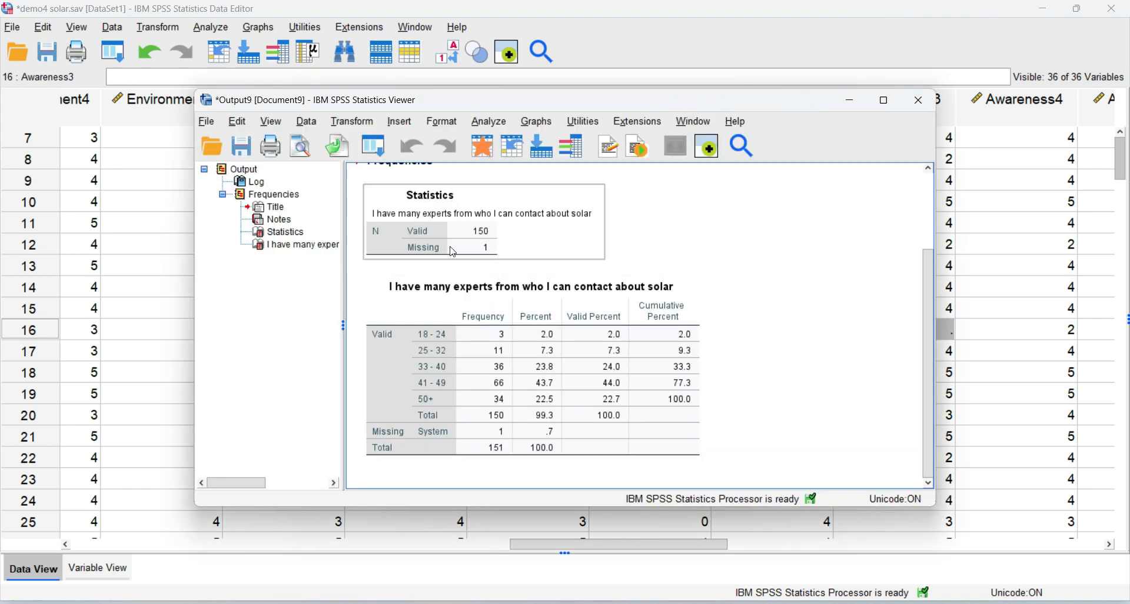
click(494, 278)
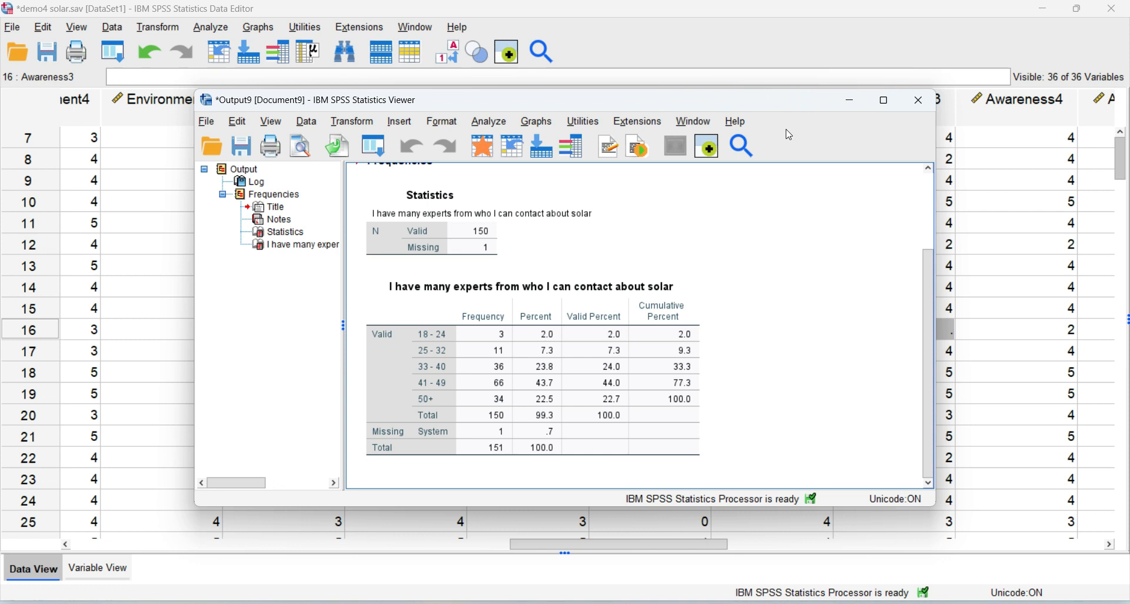
click(919, 101)
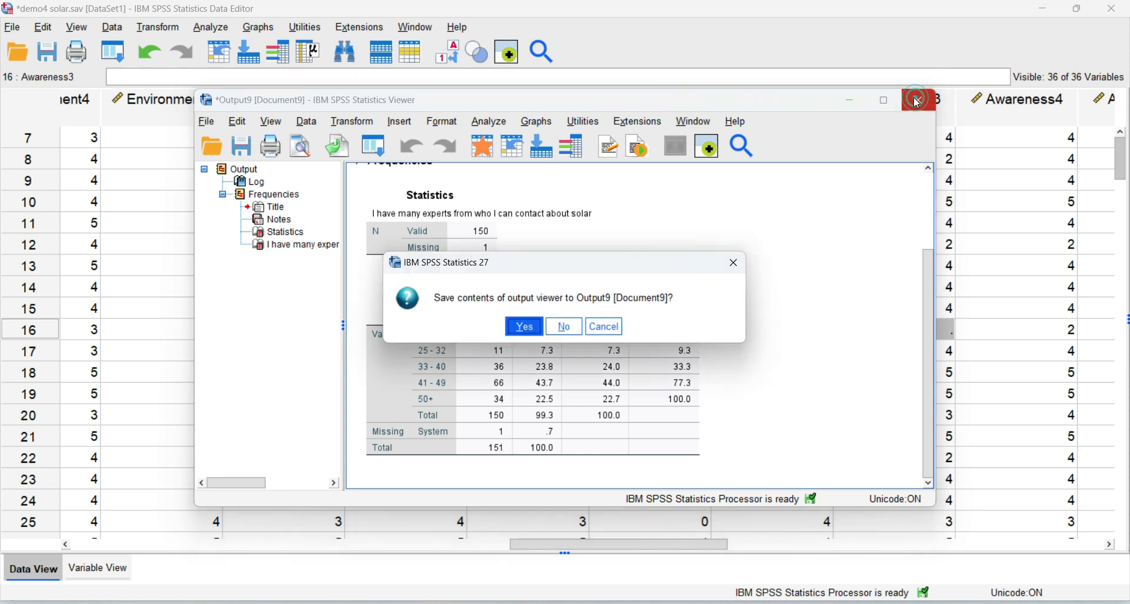
click(564, 326)
Start Replace Missing Values and add Awareness3 as the variable whose missing values are replaced
click(167, 30)
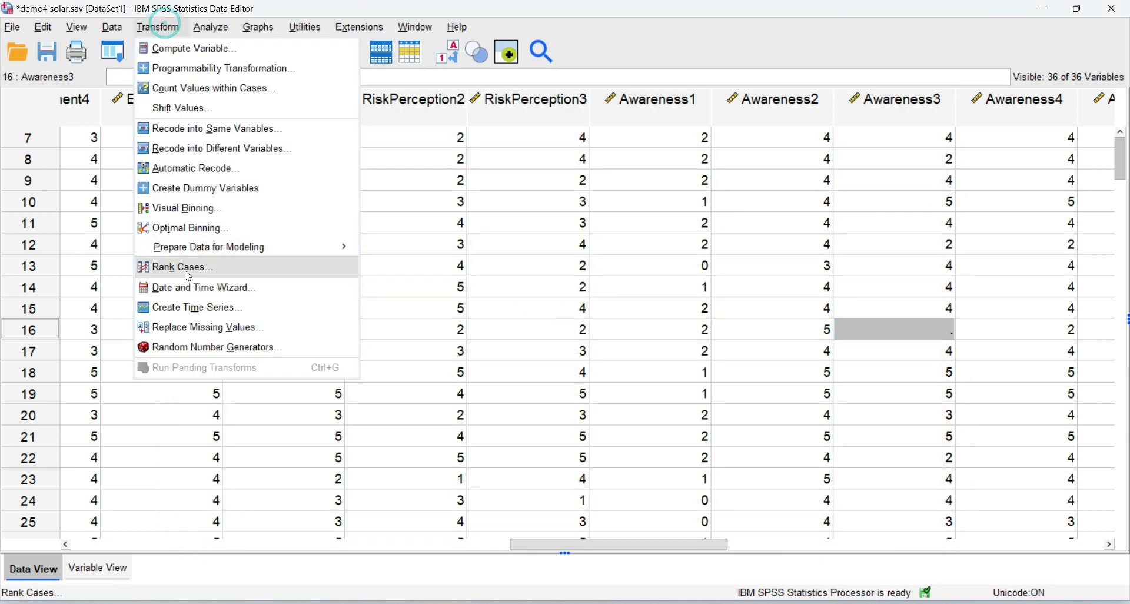
click(204, 326)
drag(497, 272, 497, 350)
click(446, 312)
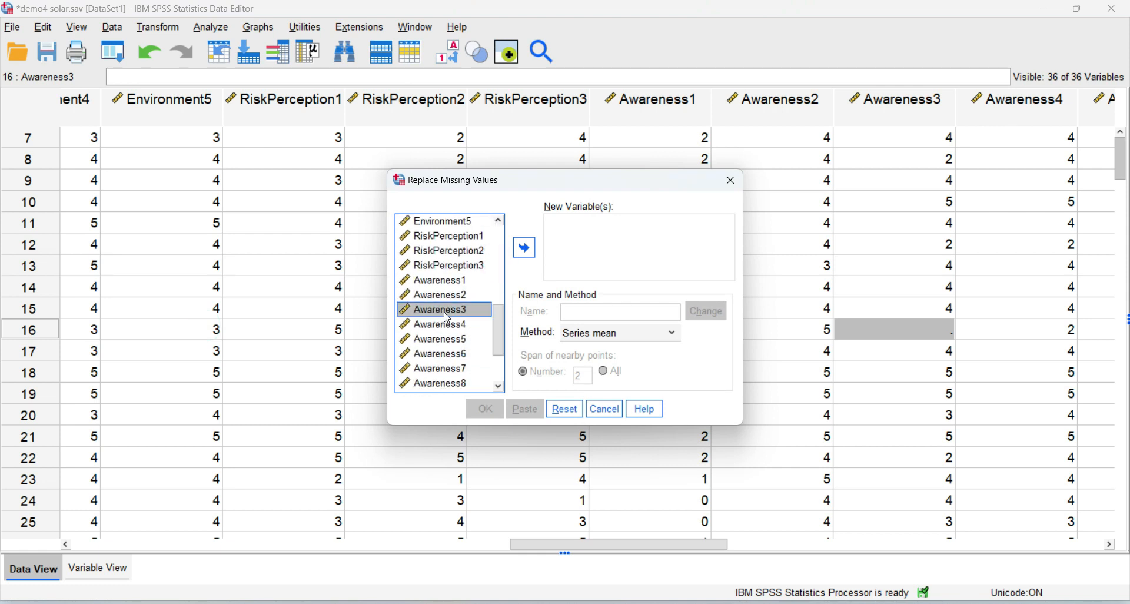
click(525, 247)
Rename the new variable for the Awareness3 replacement as Awareness3_M and apply the name change
double_click(645, 313)
click(645, 313)
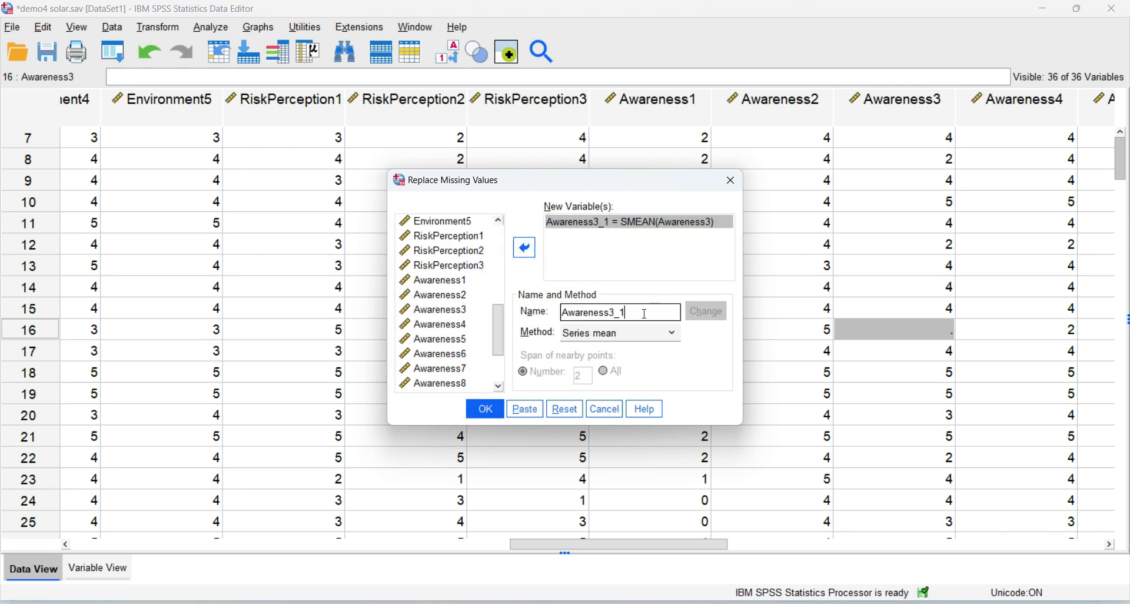
key(BackSpace)
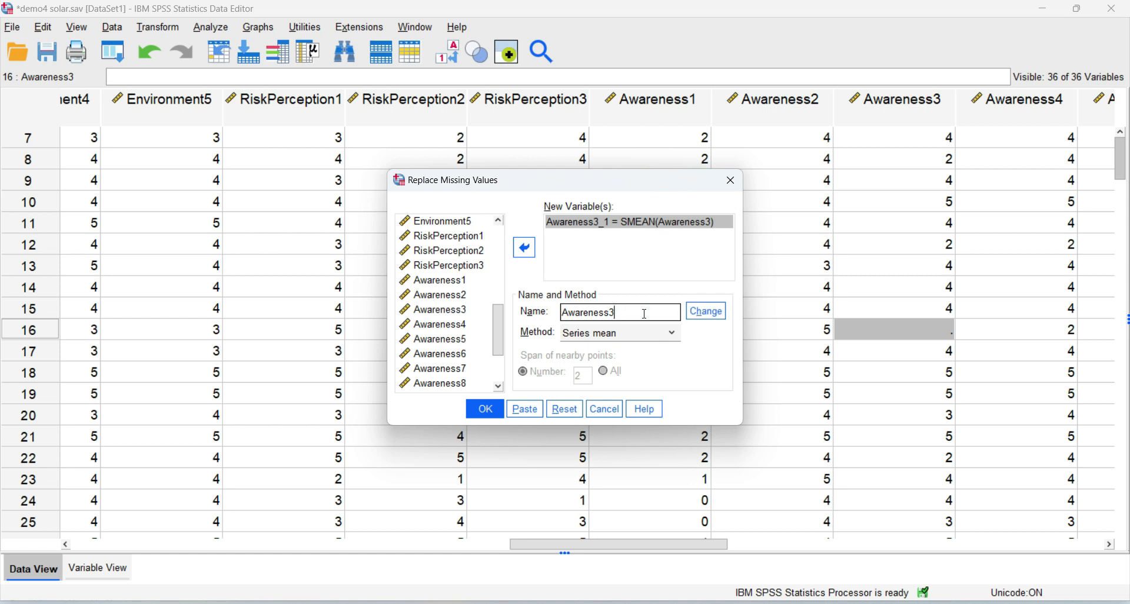
text(M)
click(702, 316)
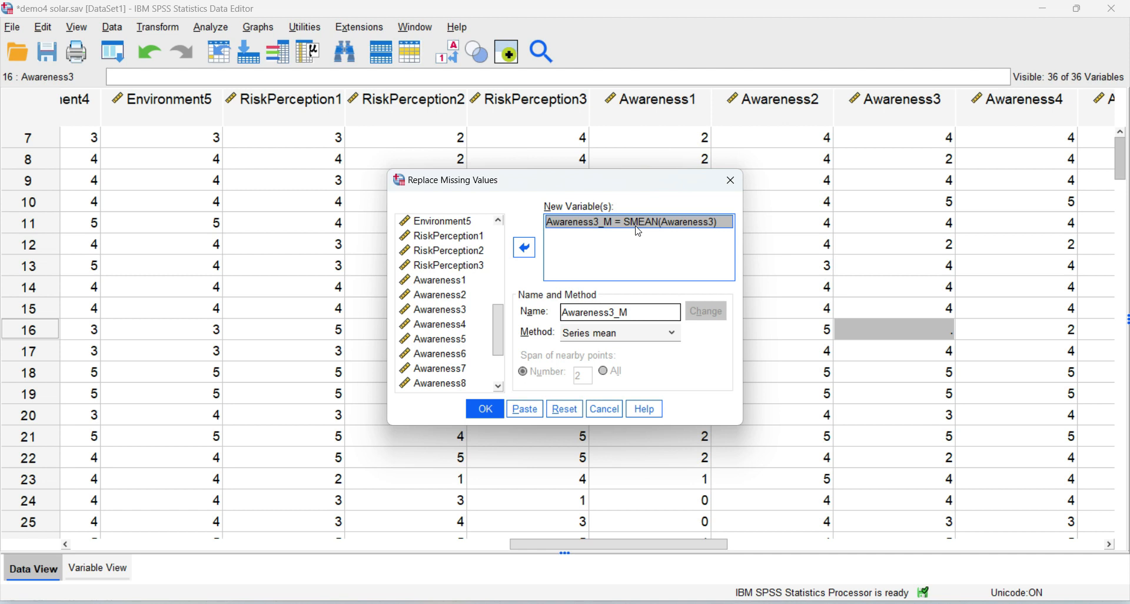
click(642, 332)
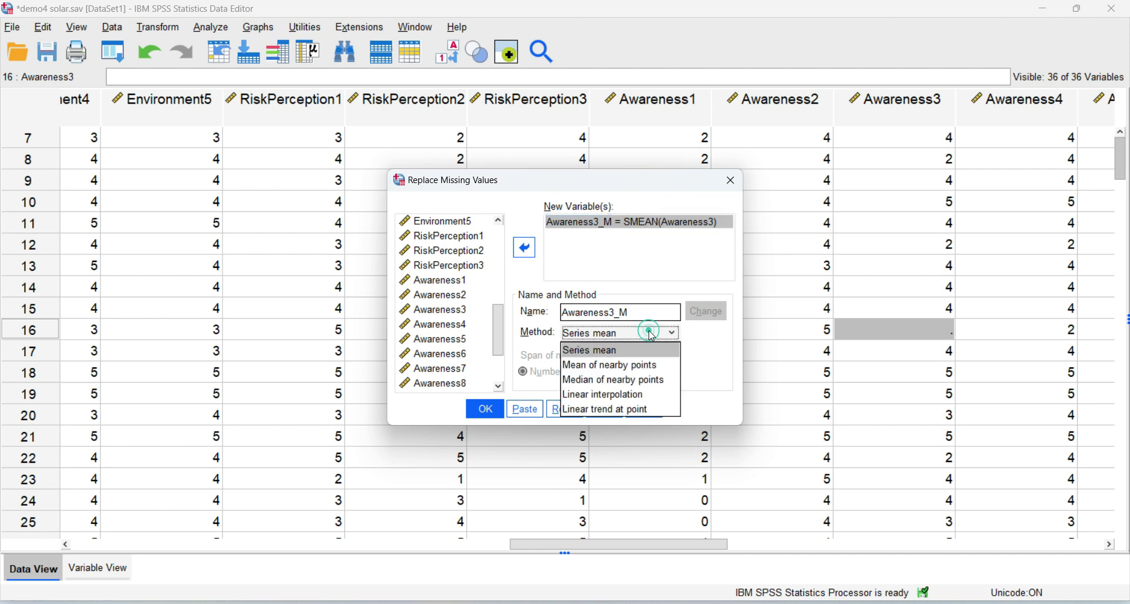
click(635, 366)
click(635, 333)
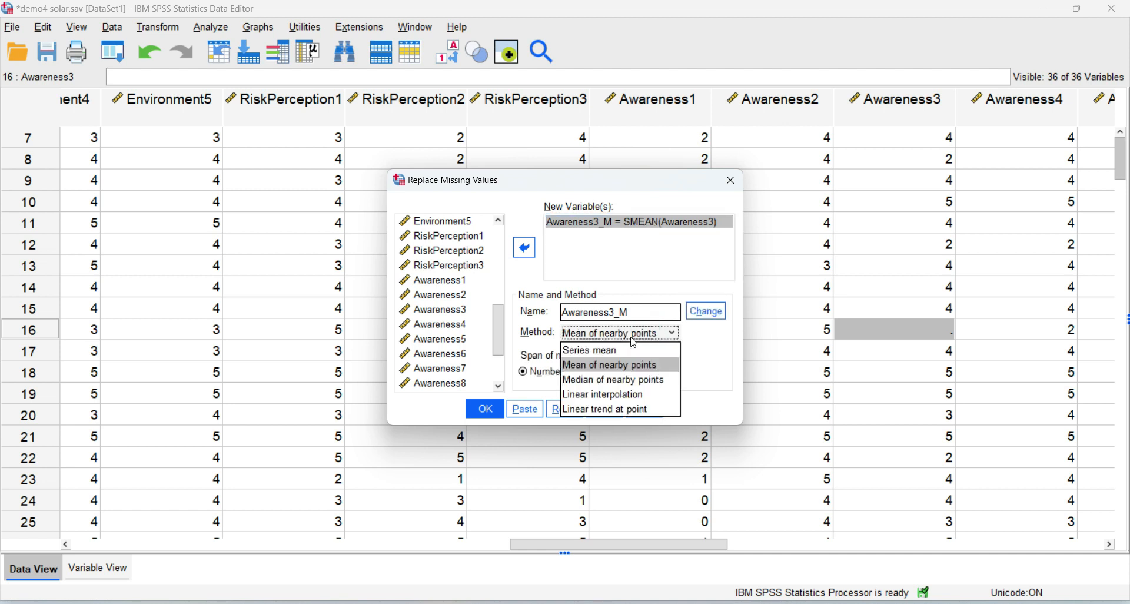
click(626, 392)
Set the replacement method for Awareness3_M to Series mean and run the missing value replacement
click(629, 339)
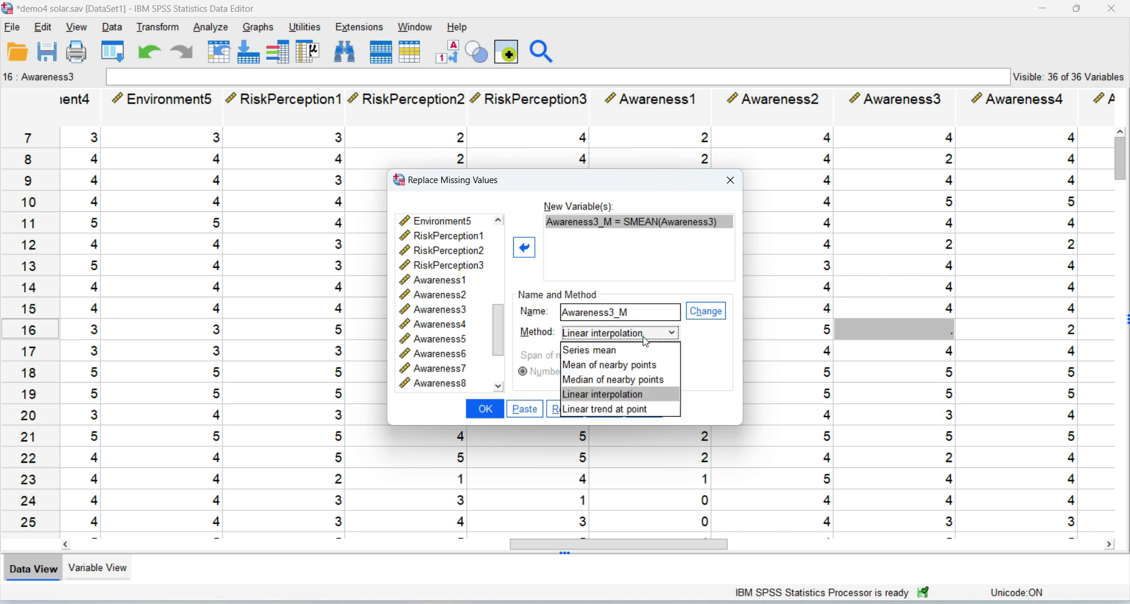
click(609, 352)
click(482, 410)
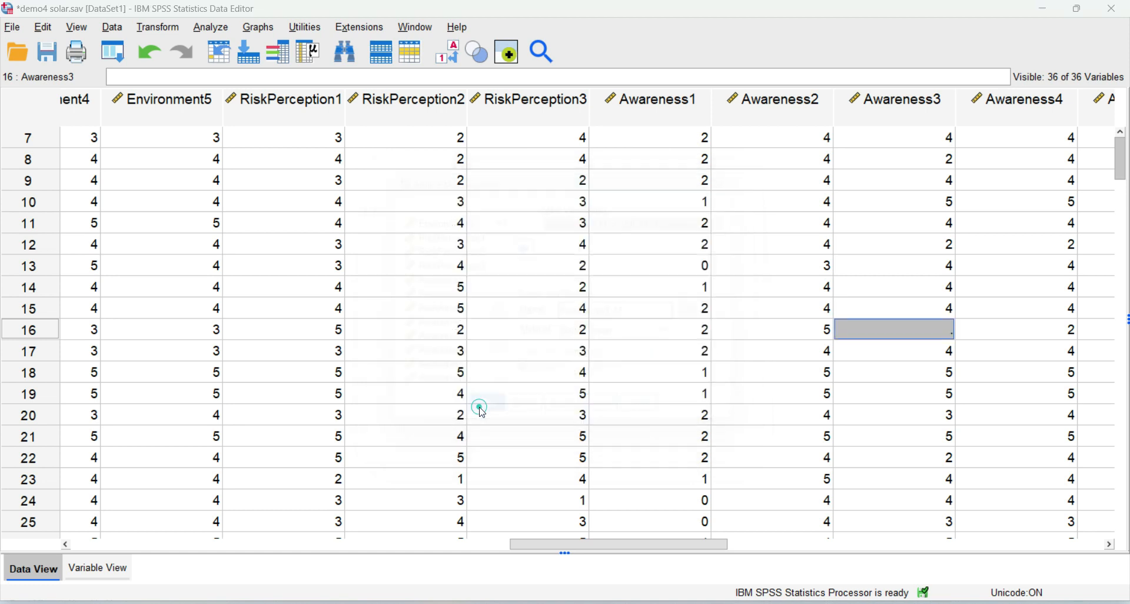
Examine the values in the new Awareness3_M column across all cases of the dataset
click(841, 100)
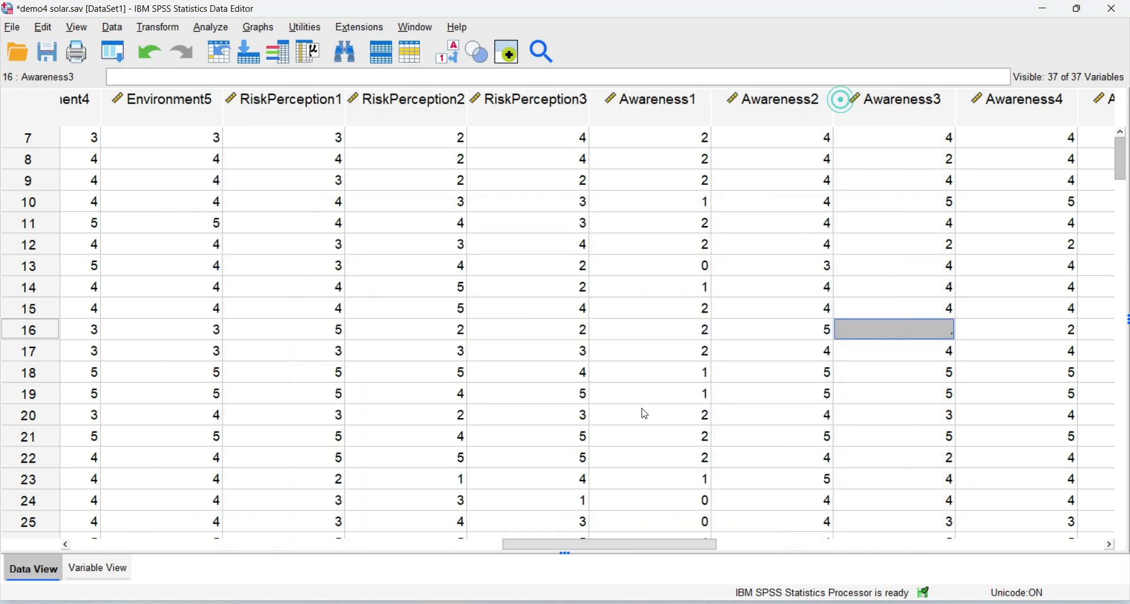
drag(571, 544, 1000, 544)
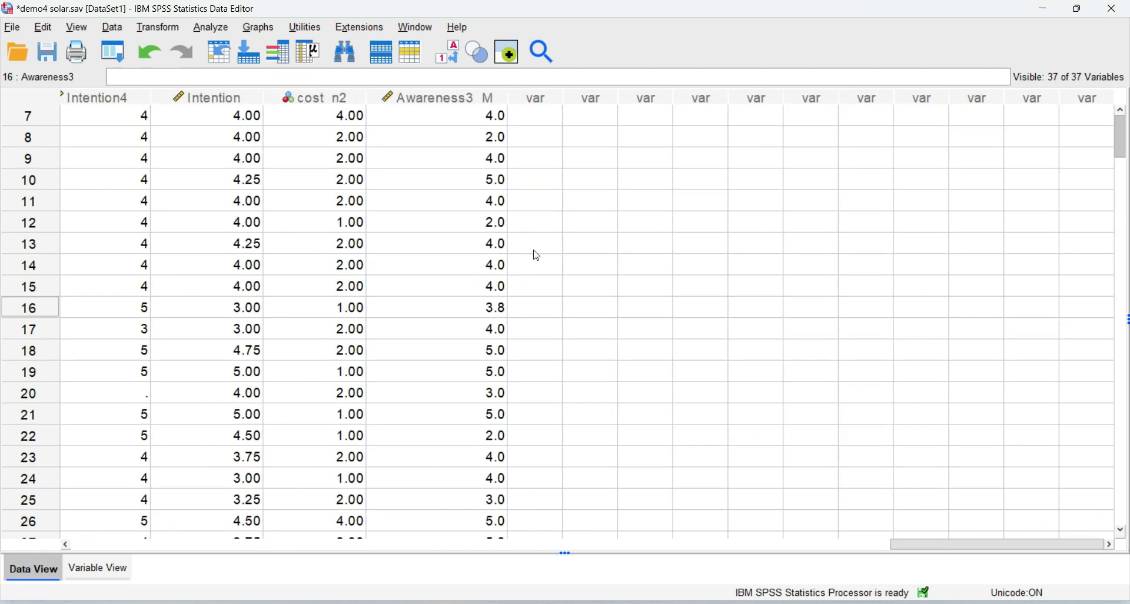
scroll(447, 328, down, 20)
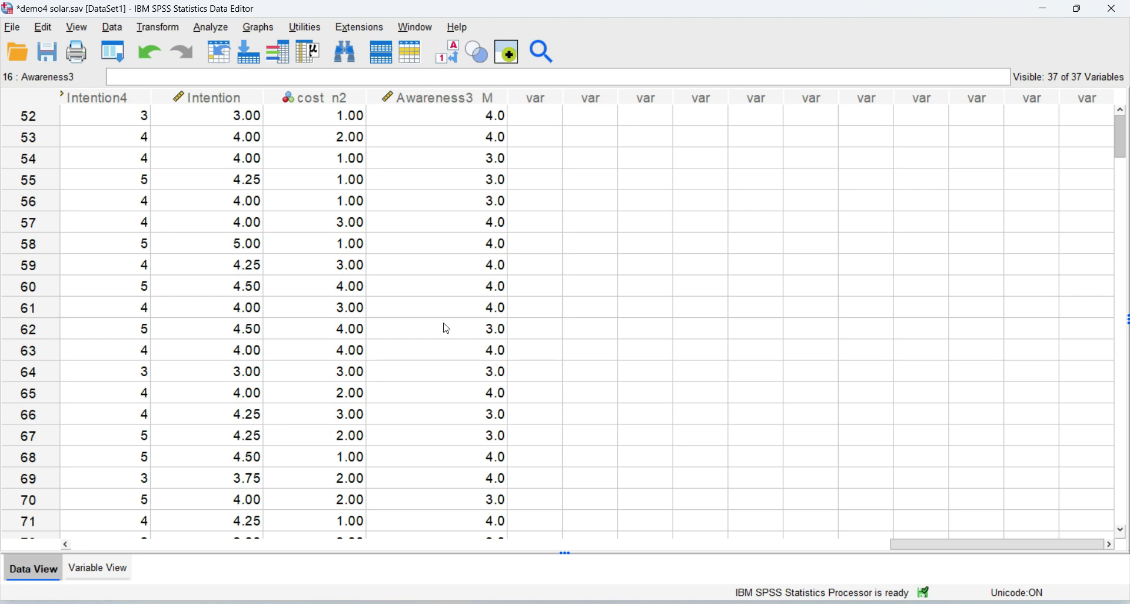
scroll(447, 328, down, 17)
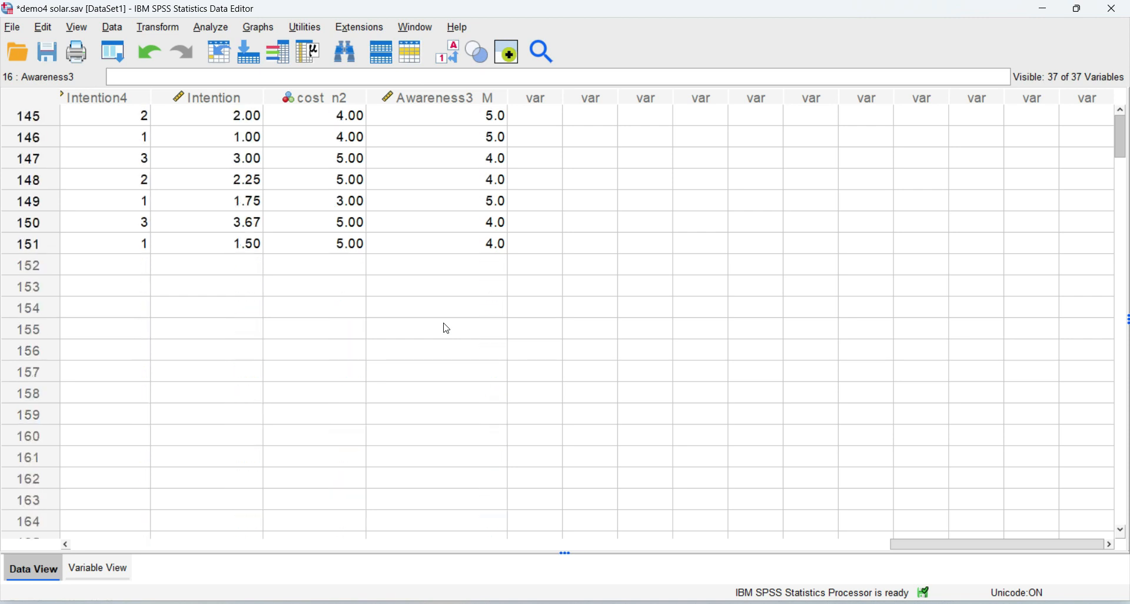
scroll(446, 328, up, 7)
scroll(446, 329, up, 9)
Look through the other survey variables, including Residency in case 136, for remaining missing values
drag(1004, 547, 174, 531)
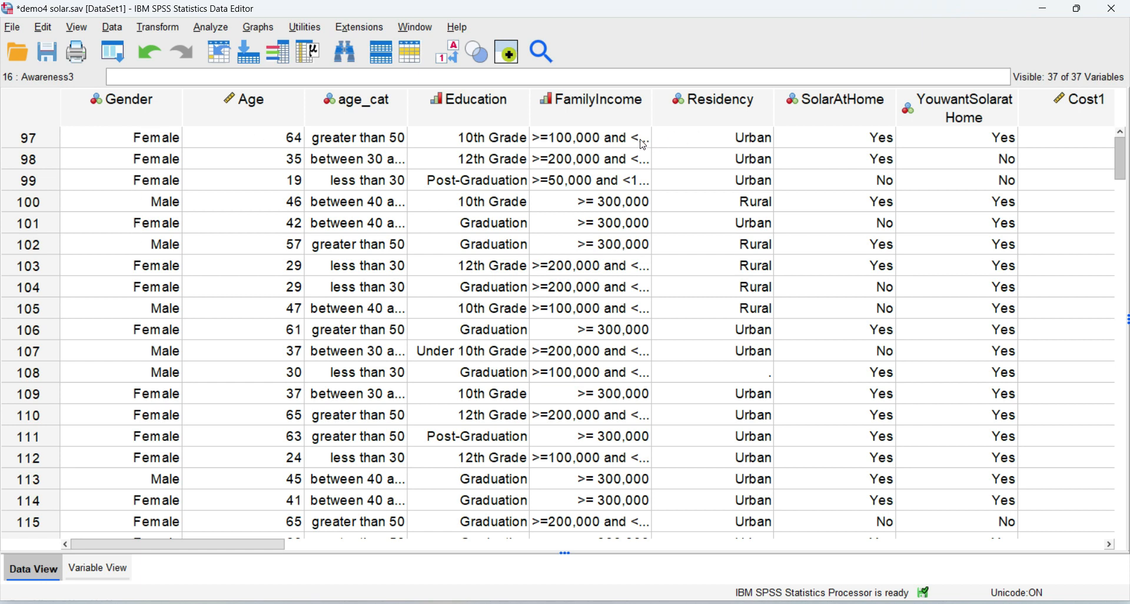
scroll(126, 323, down, 10)
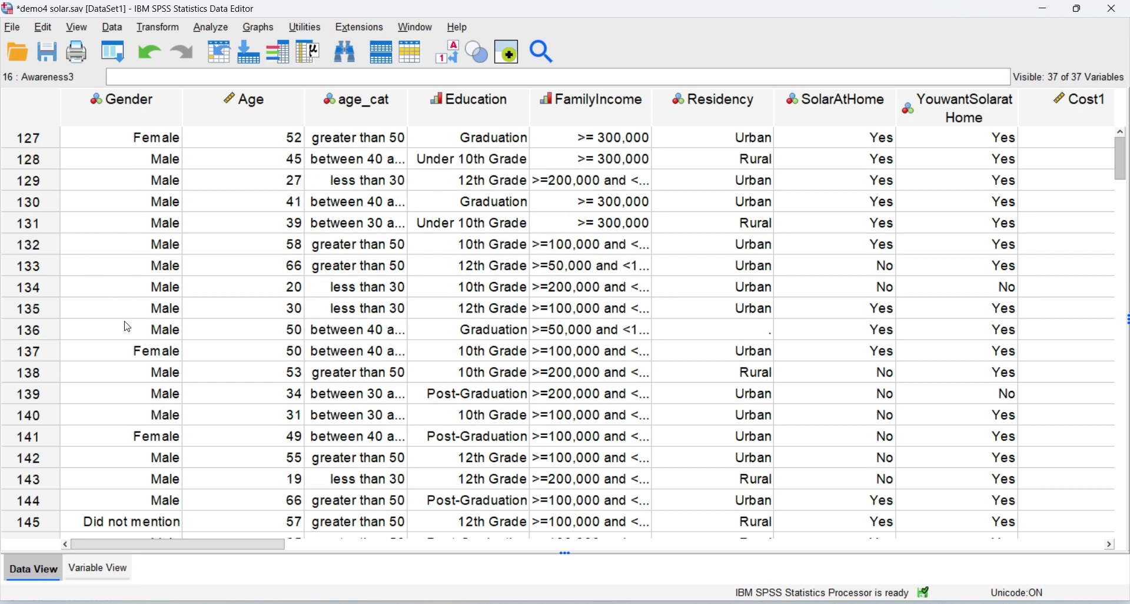
click(739, 328)
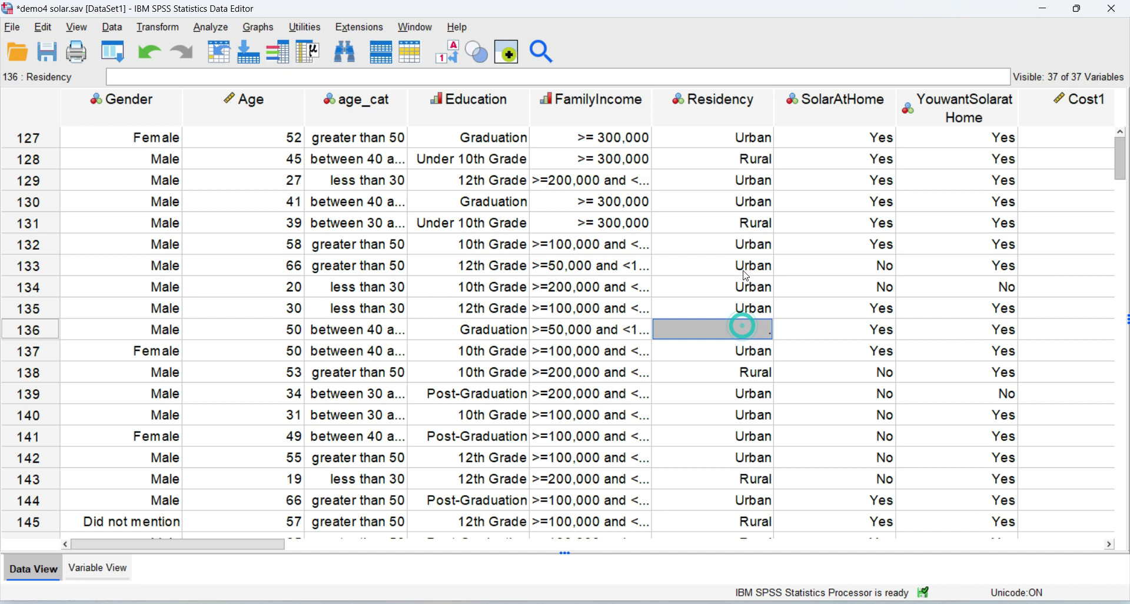
drag(250, 544, 722, 563)
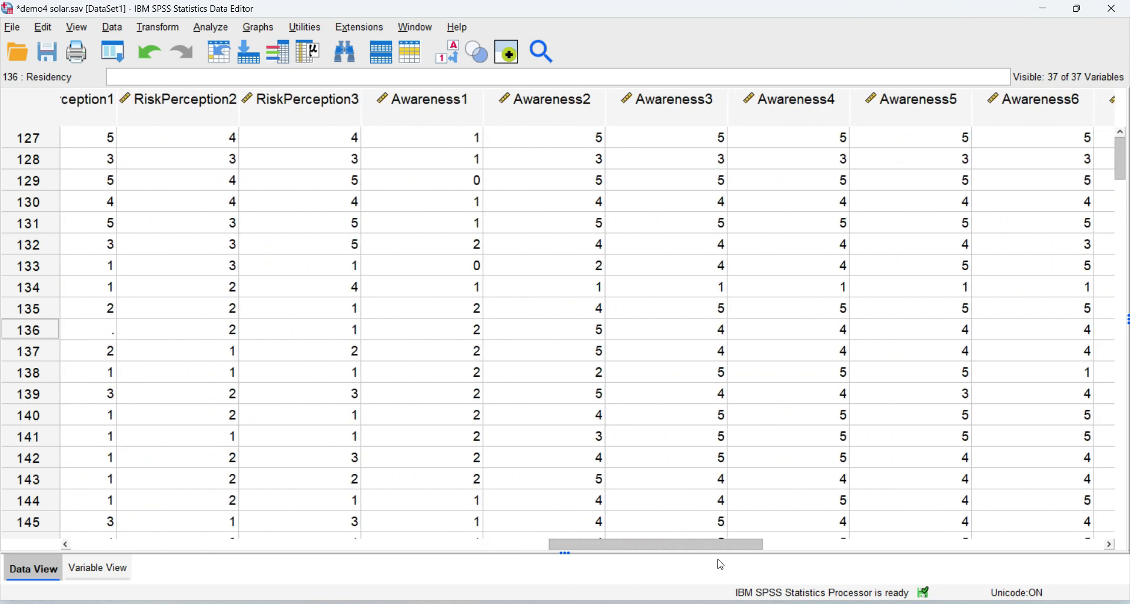
drag(690, 534, 593, 535)
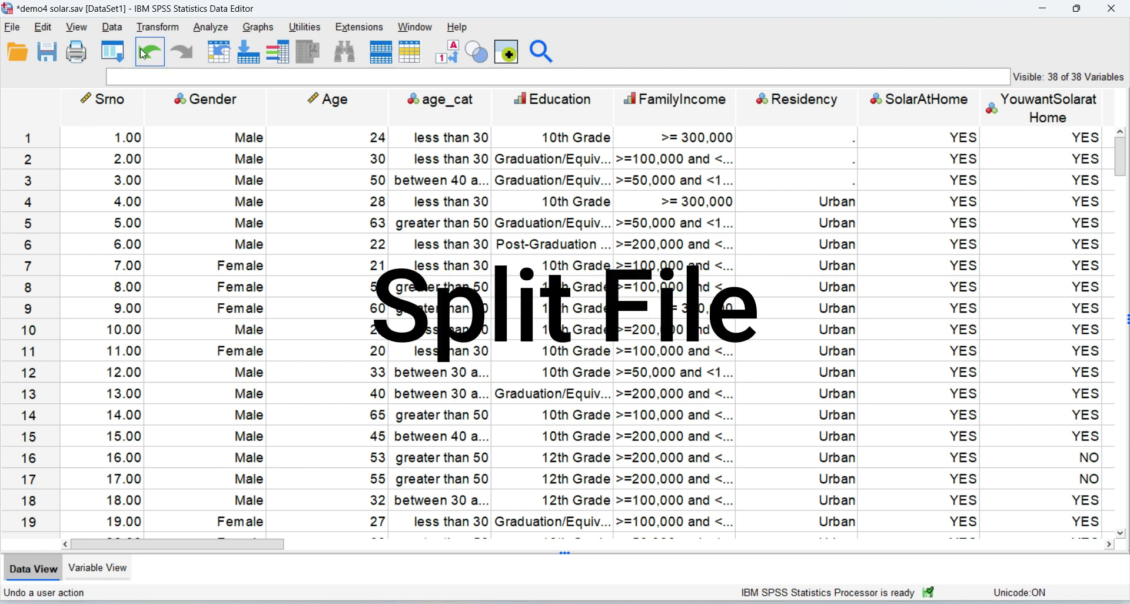
Split the file with output organized by groups based on Residency, sorting by the grouping variable, and minimize the output viewer
click(112, 27)
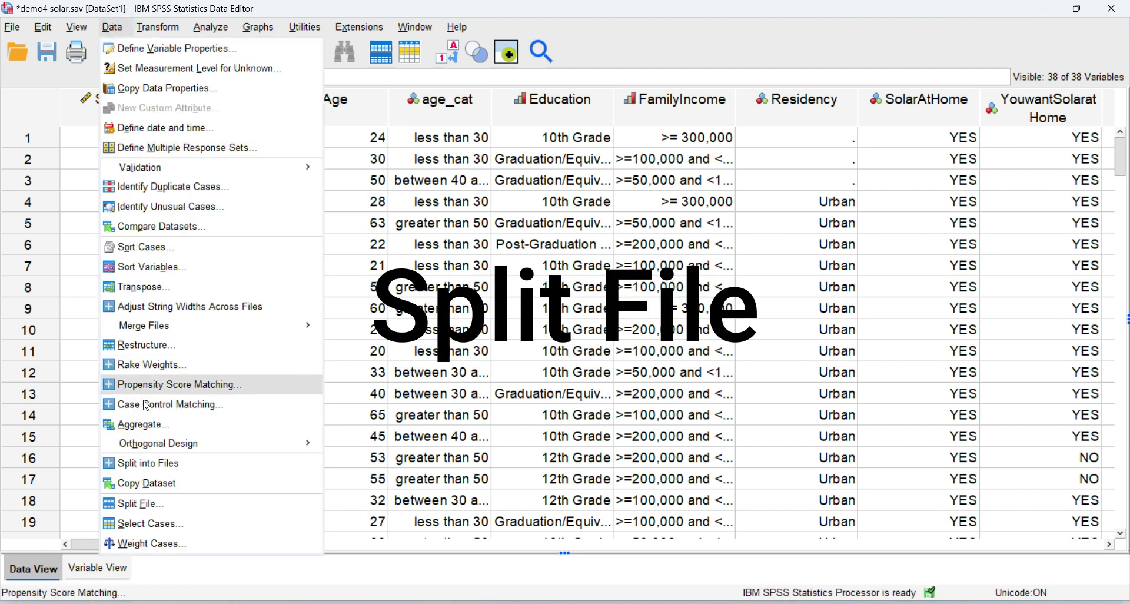
click(140, 503)
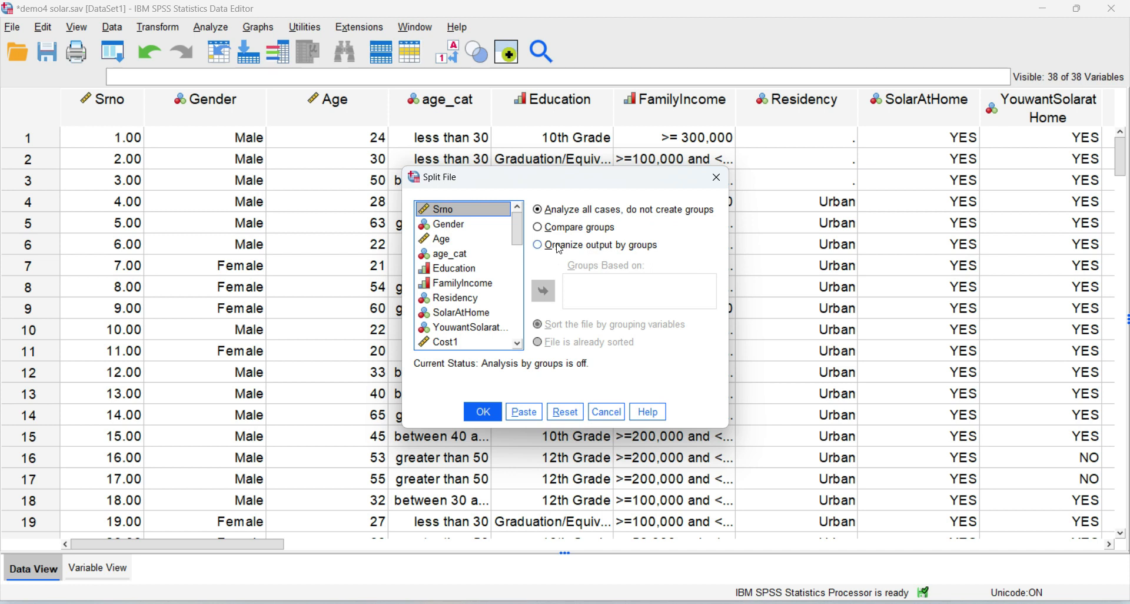
scroll(517, 245, down, 2)
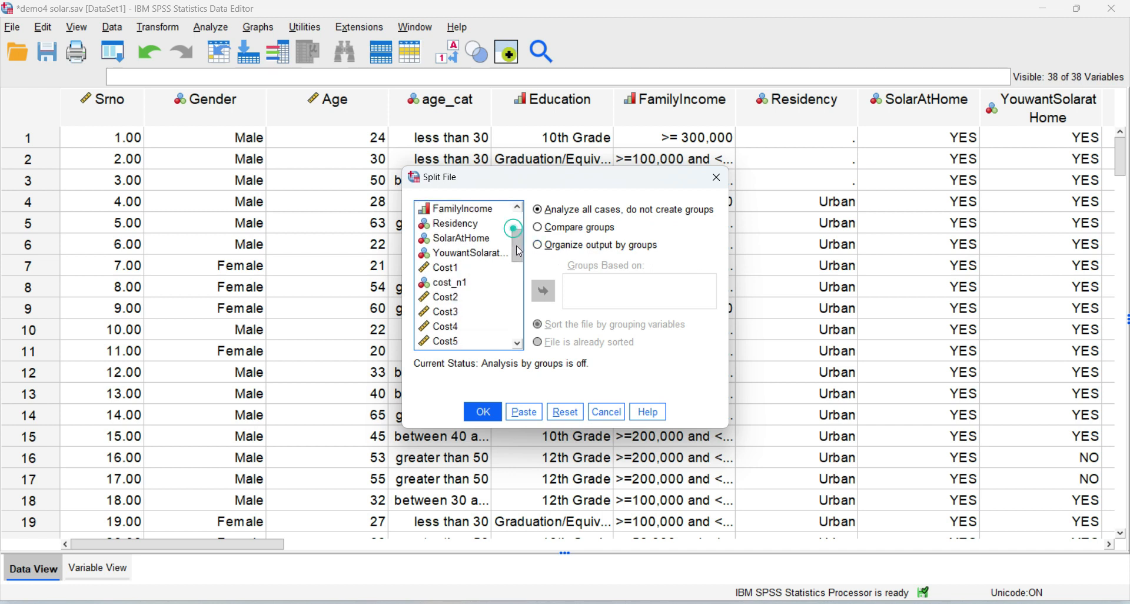
scroll(518, 241, up, 2)
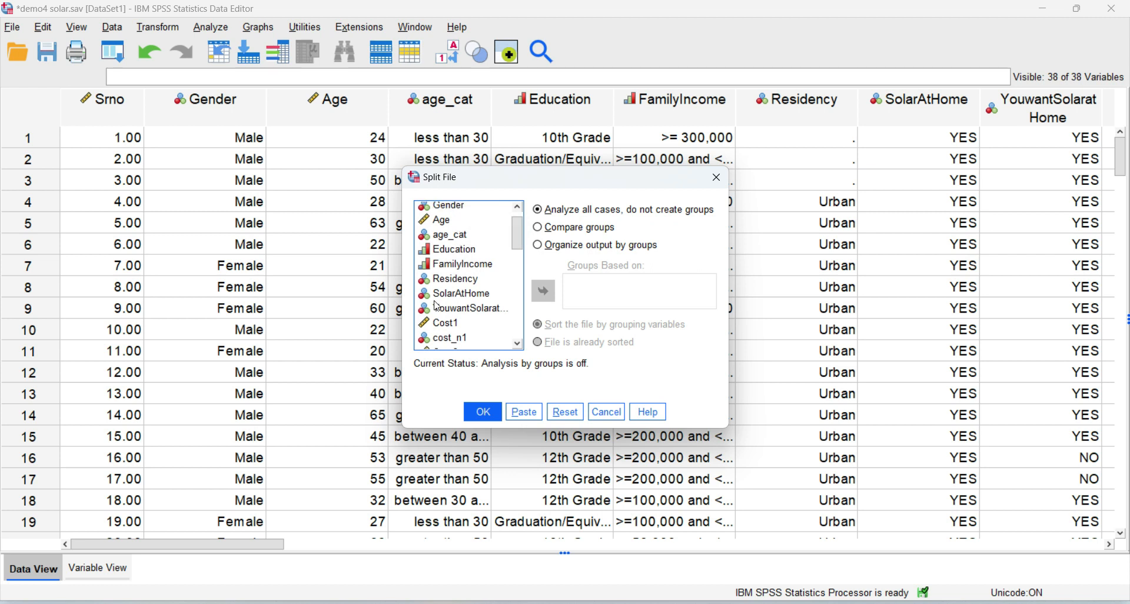
click(457, 279)
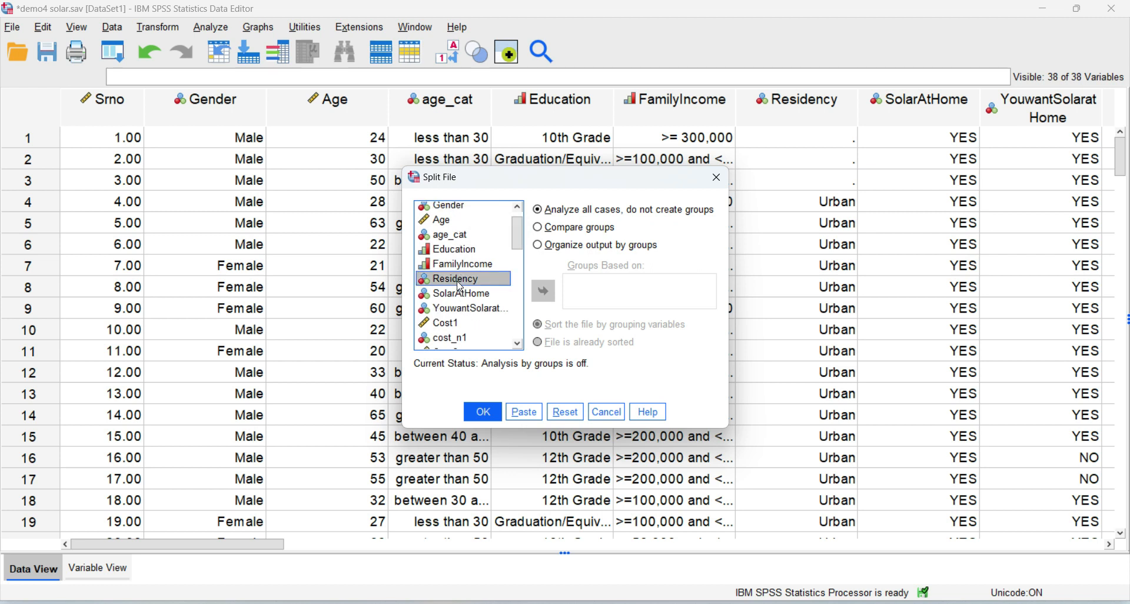
click(538, 245)
click(543, 290)
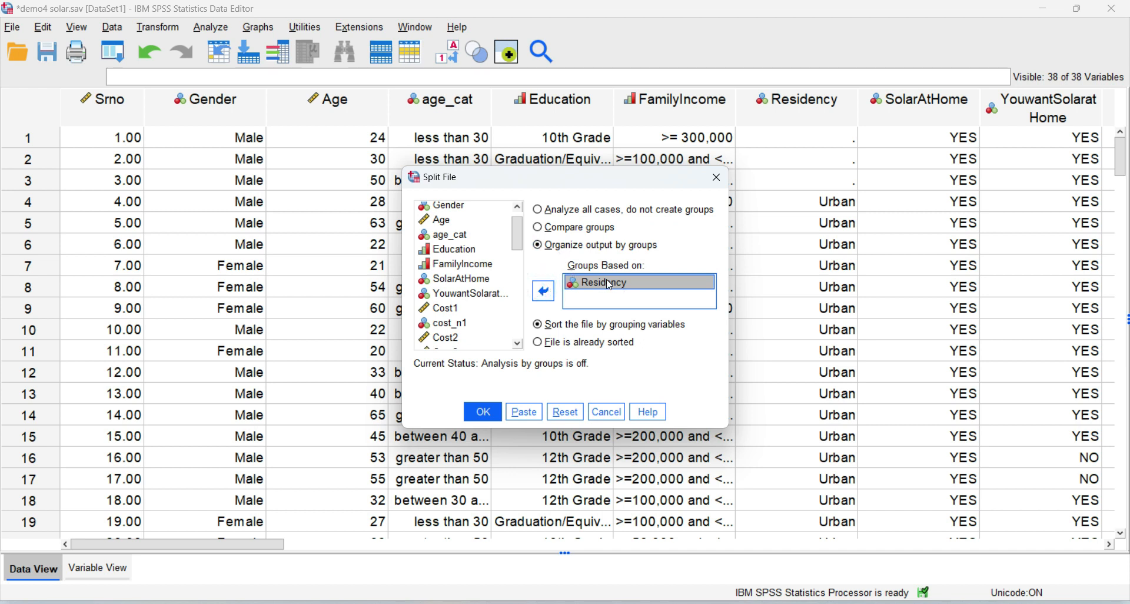
click(481, 412)
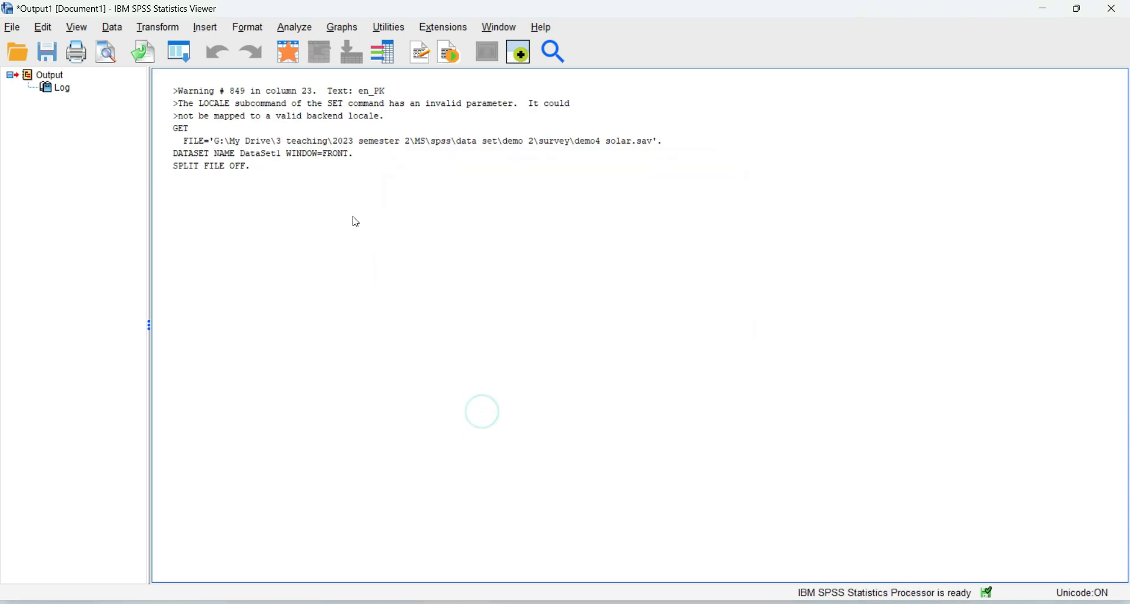
click(1044, 10)
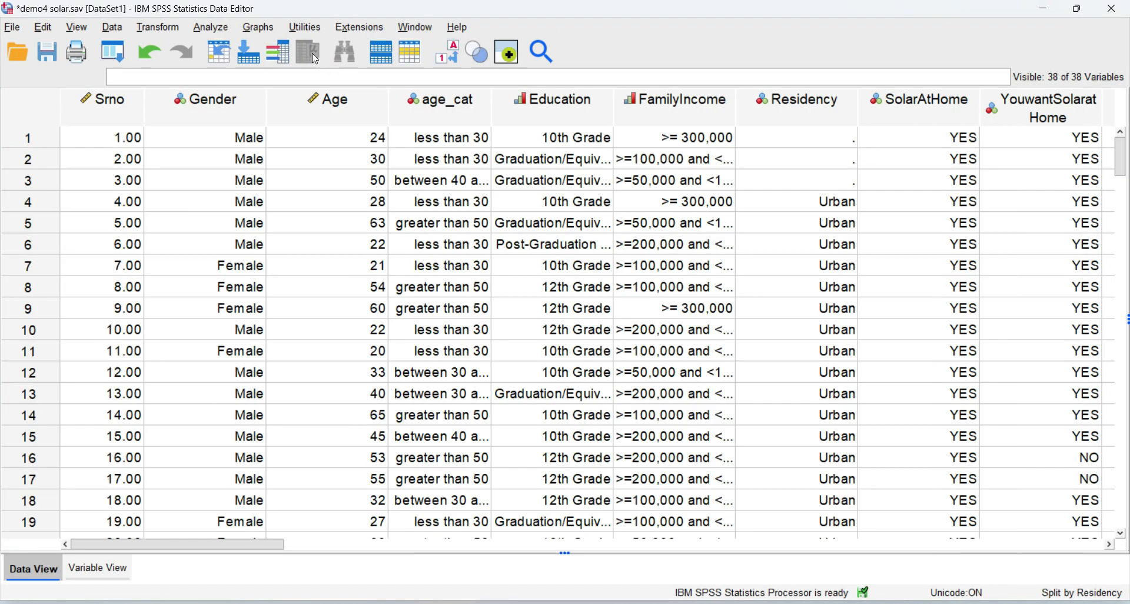
Run a Frequencies analysis with frequency tables for Gender, age_cat and SolarAtHome
click(211, 30)
mouse_move(253, 86)
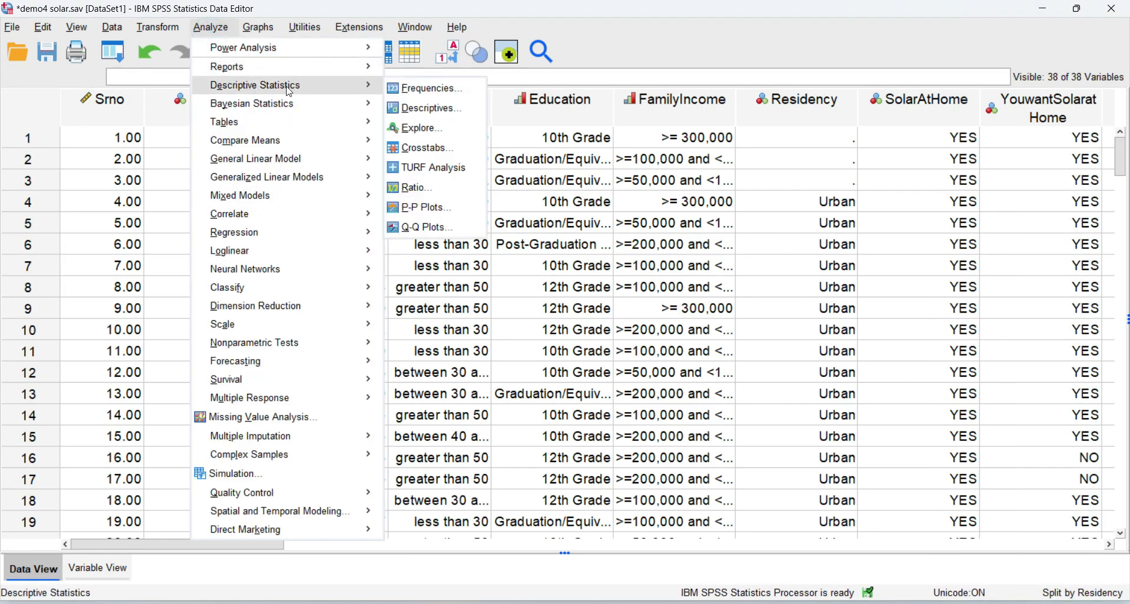
click(441, 86)
click(430, 257)
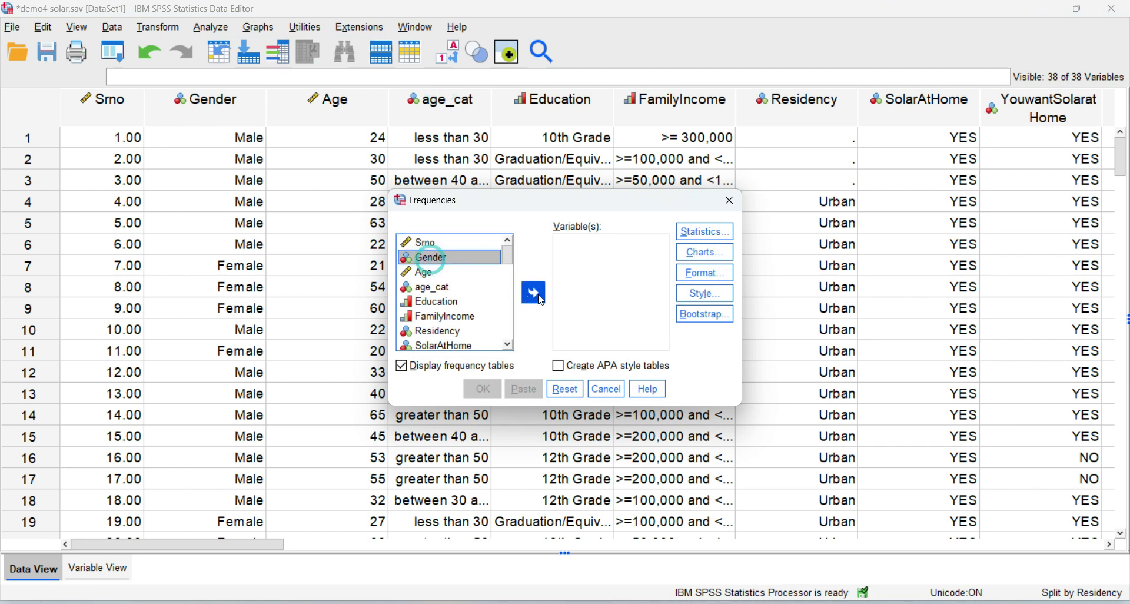
click(533, 293)
click(433, 272)
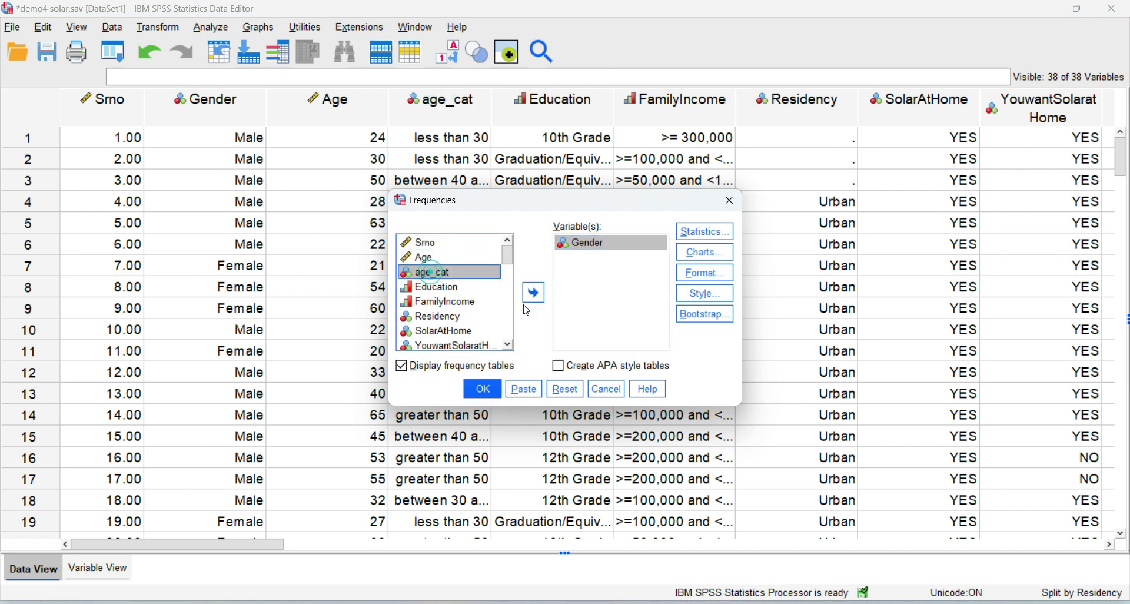
click(533, 292)
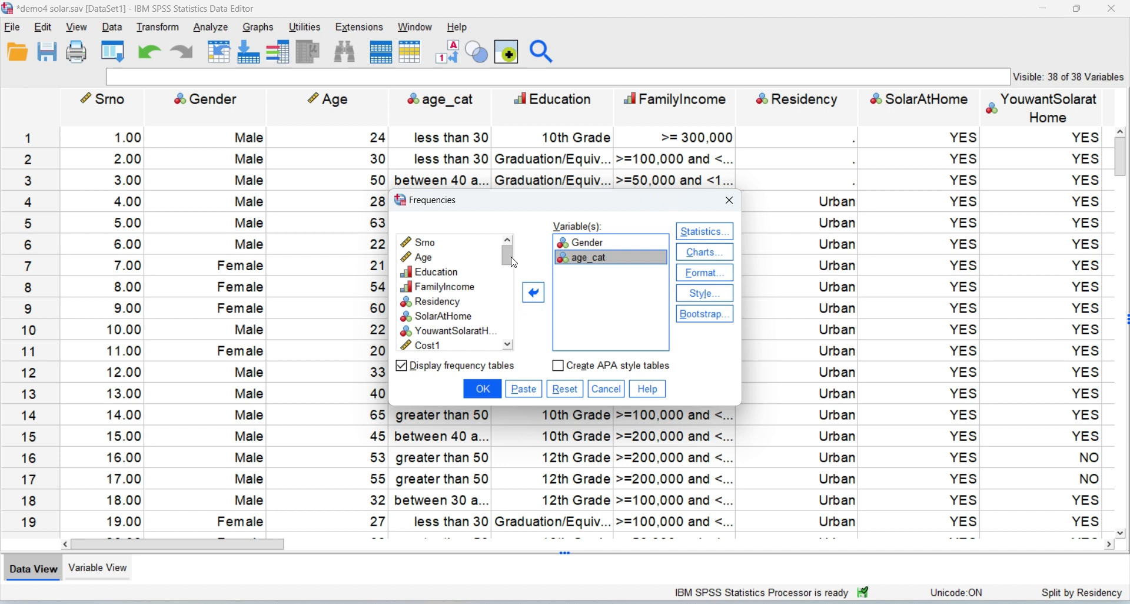
scroll(454, 289, down, 1)
click(423, 283)
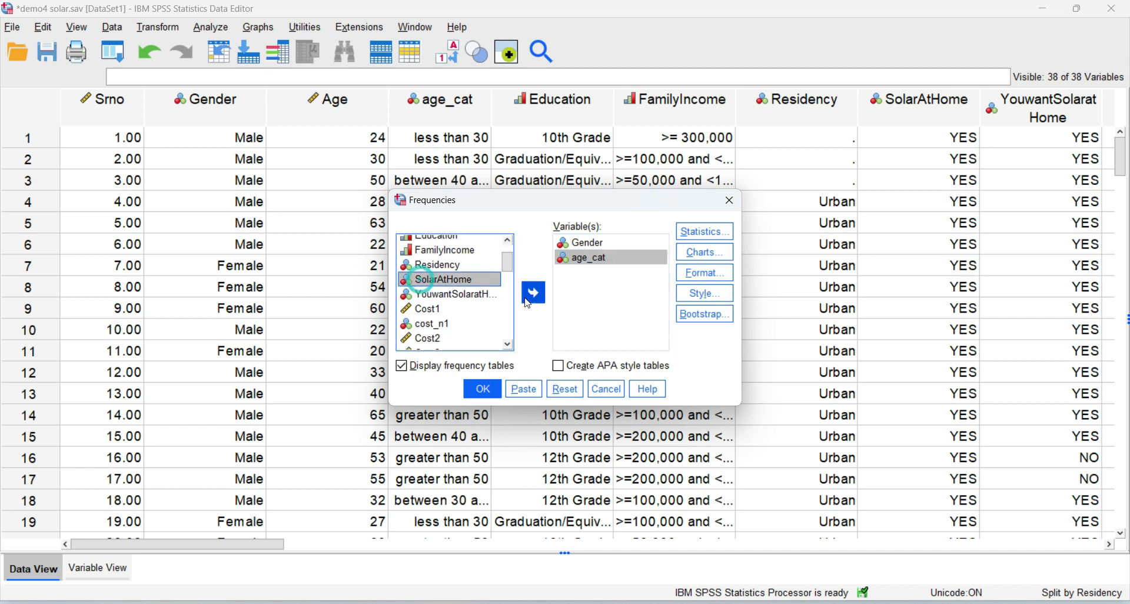
click(533, 293)
click(483, 389)
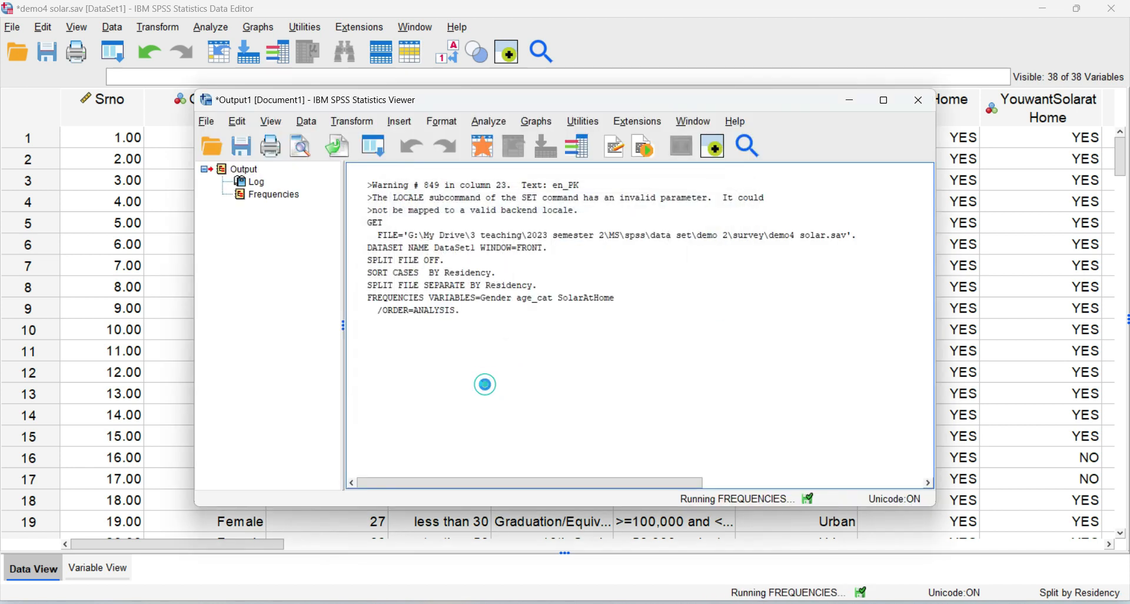
Maximize the output viewer and examine the frequency tables for the missing-residency and Urban groups
click(884, 100)
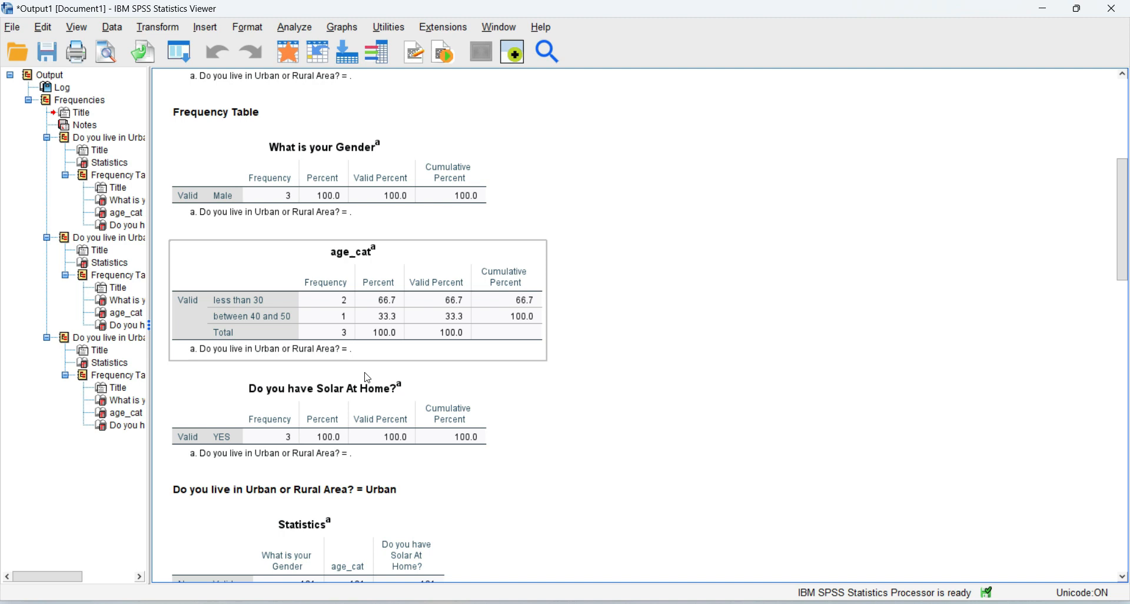
scroll(369, 340, down, 5)
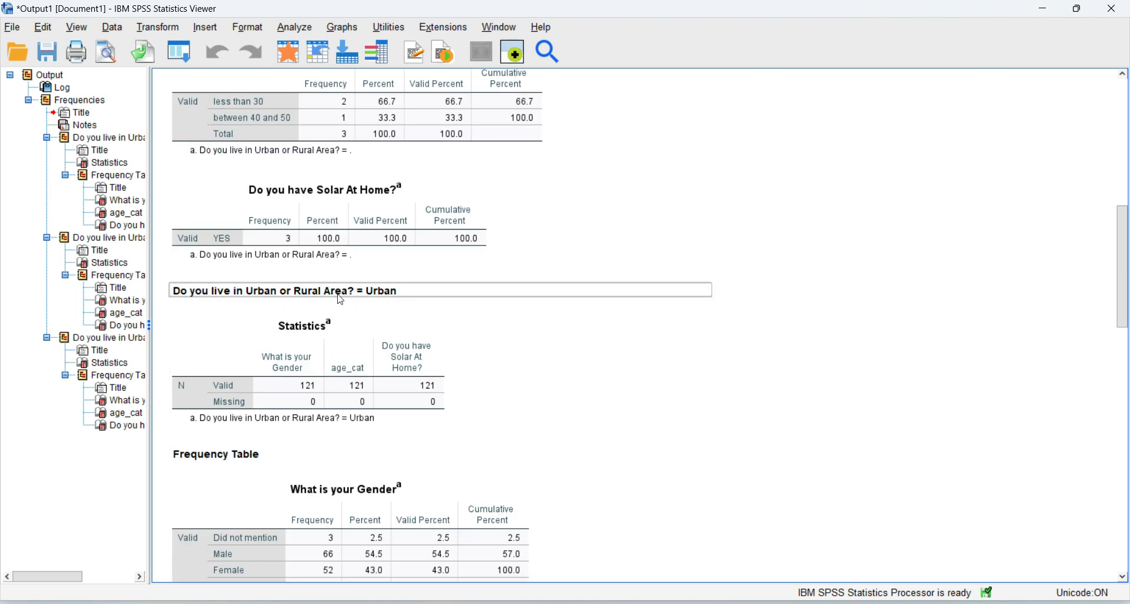
scroll(331, 344, down, 3)
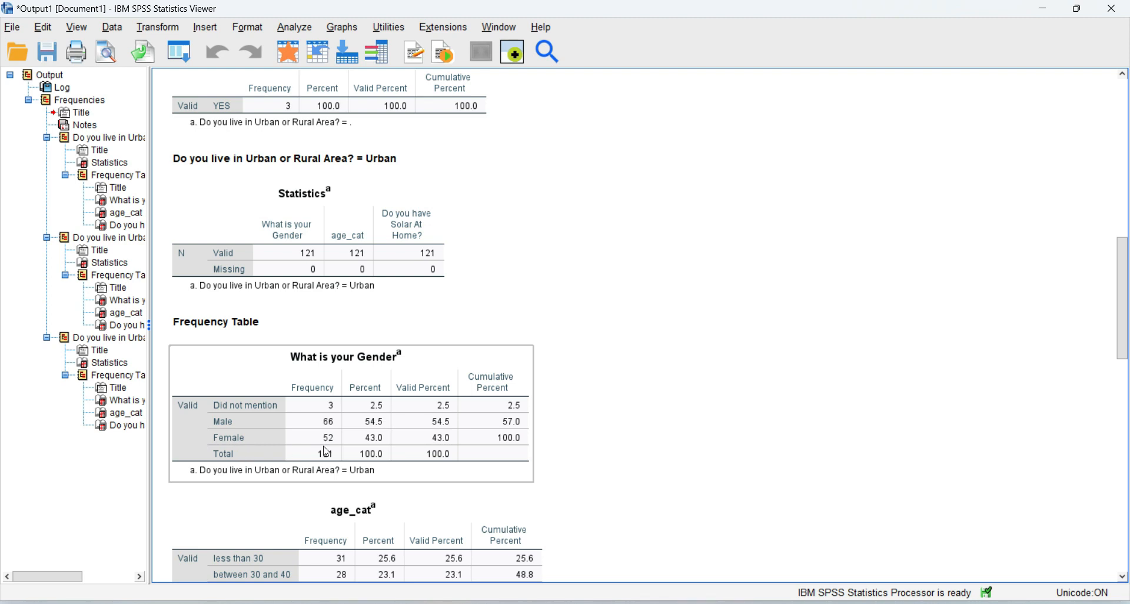
scroll(370, 447, down, 3)
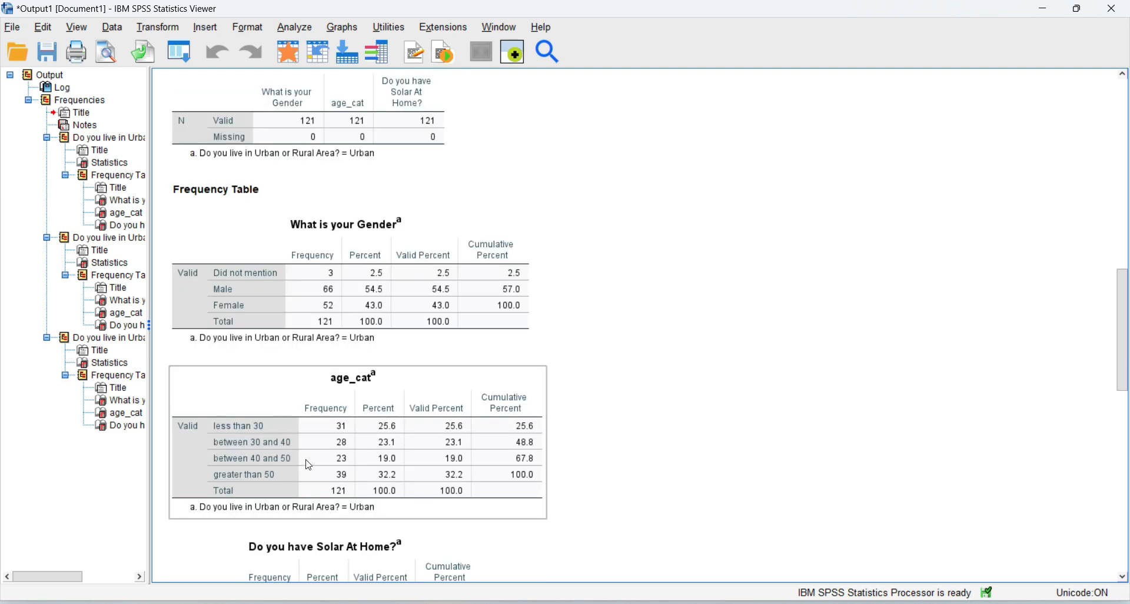
scroll(358, 490, down, 6)
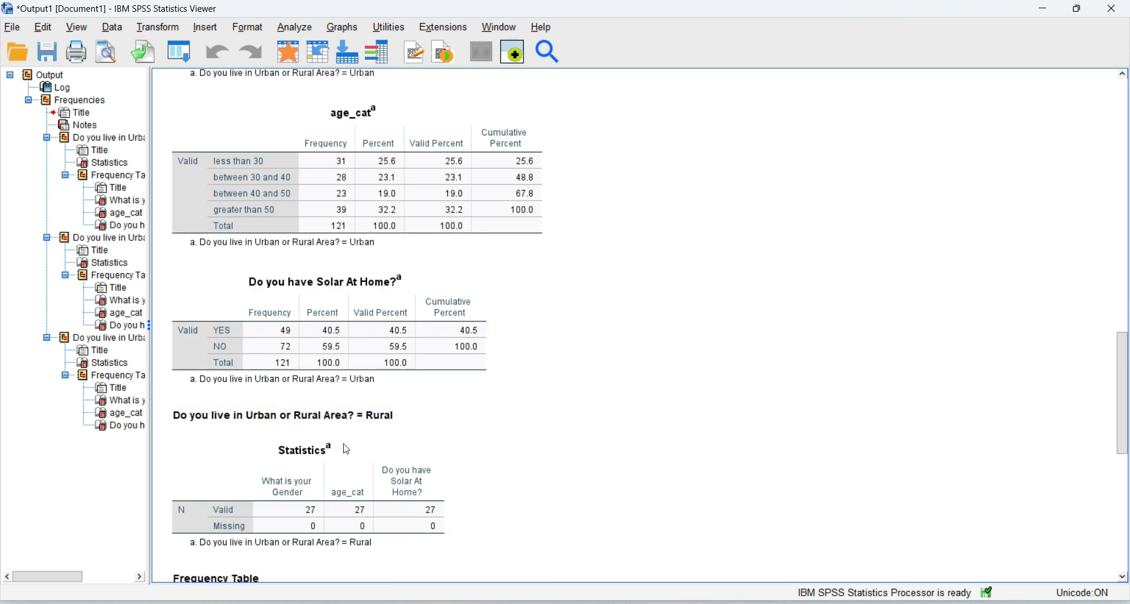
Examine the gender, age category and solar-at-home frequency tables for the Rural group
scroll(339, 449, down, 3)
click(216, 286)
click(328, 323)
scroll(310, 442, down, 2)
click(310, 443)
scroll(312, 448, down, 3)
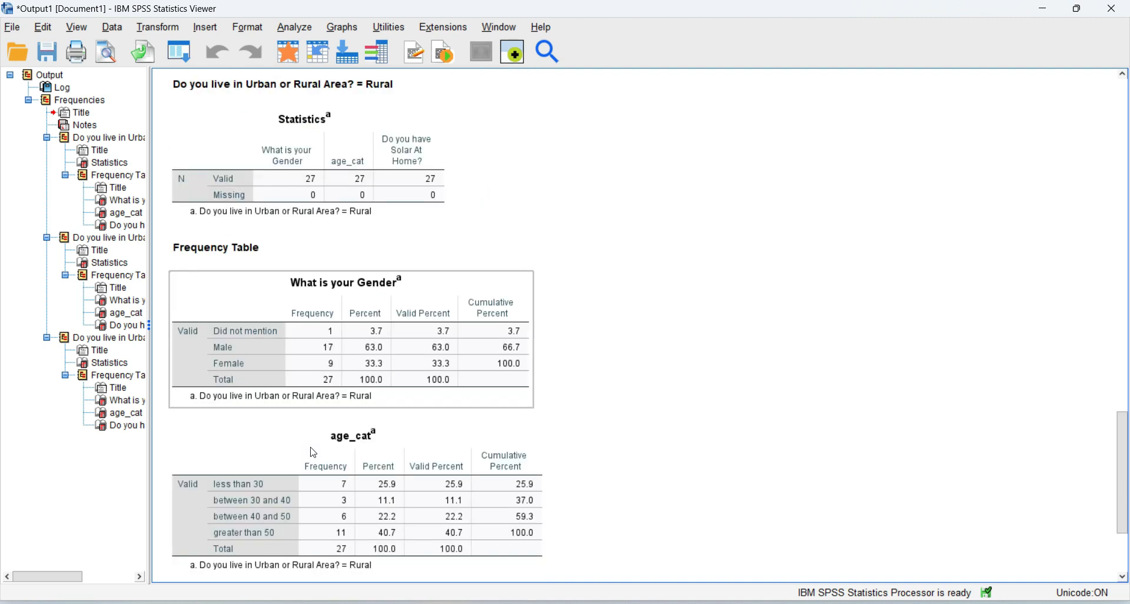
click(314, 452)
scroll(313, 452, down, 1)
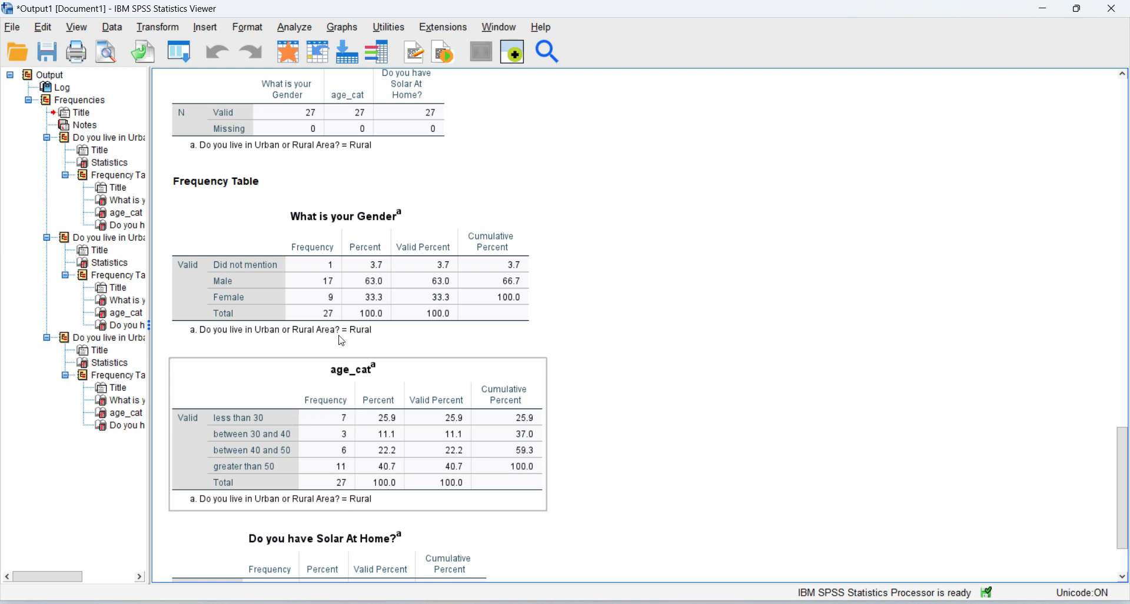
scroll(348, 381, down, 2)
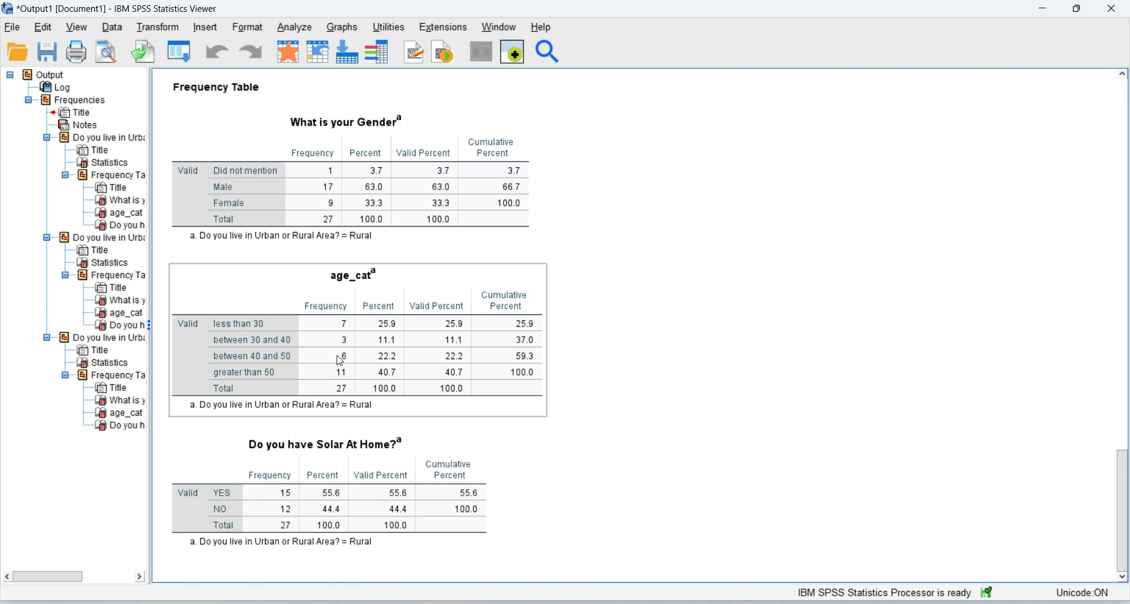
Turn off the file split in the data editor so that all cases are analyzed without creating groups
key(alt+Tab)
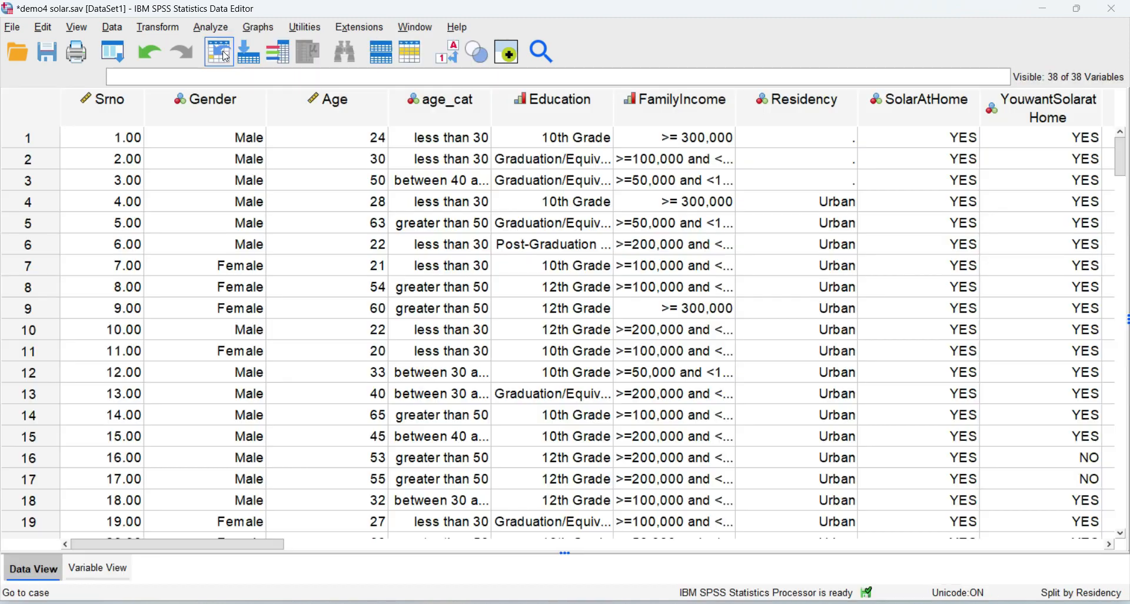
click(111, 27)
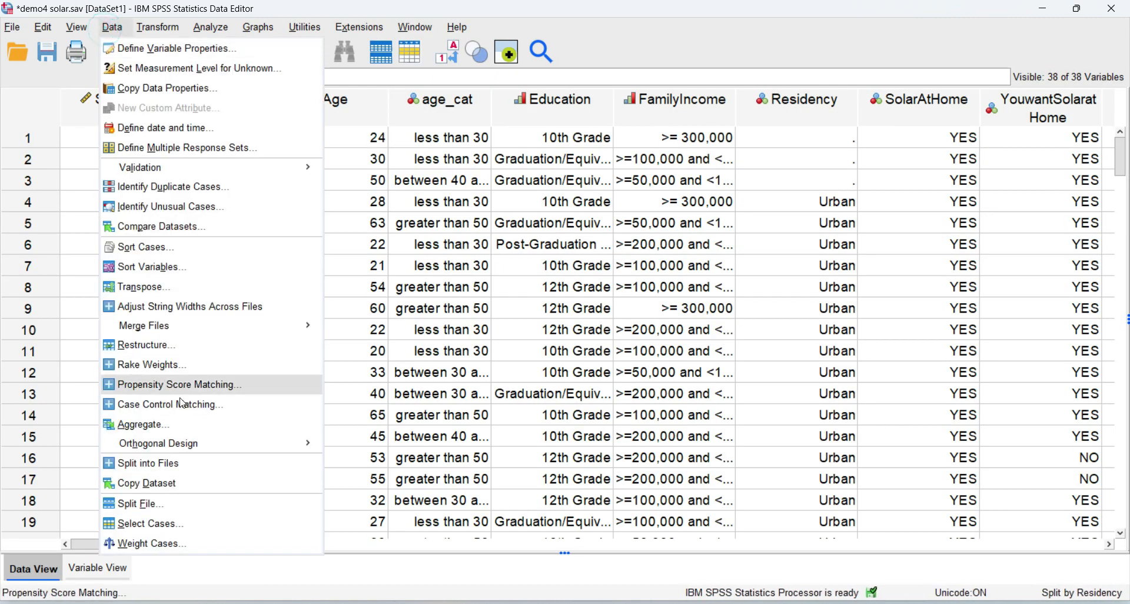
click(182, 502)
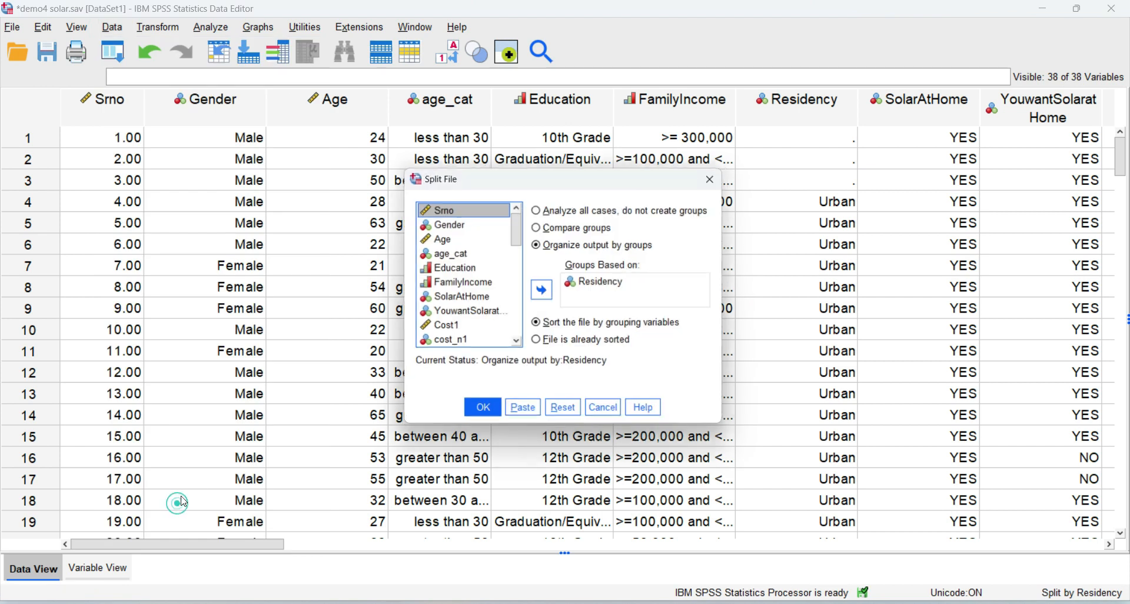
click(540, 215)
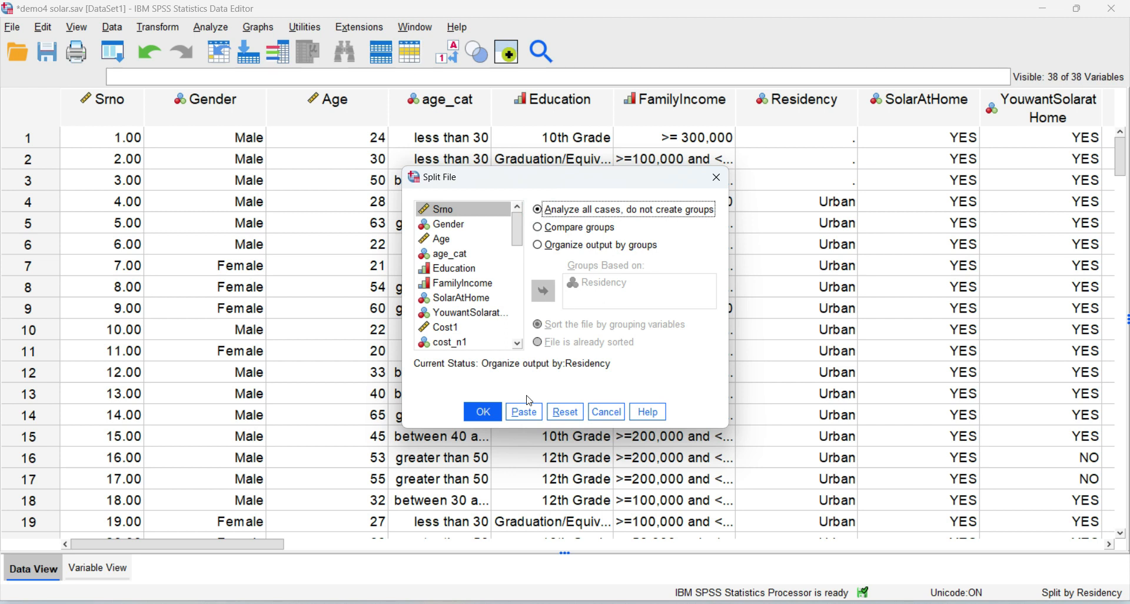
click(486, 411)
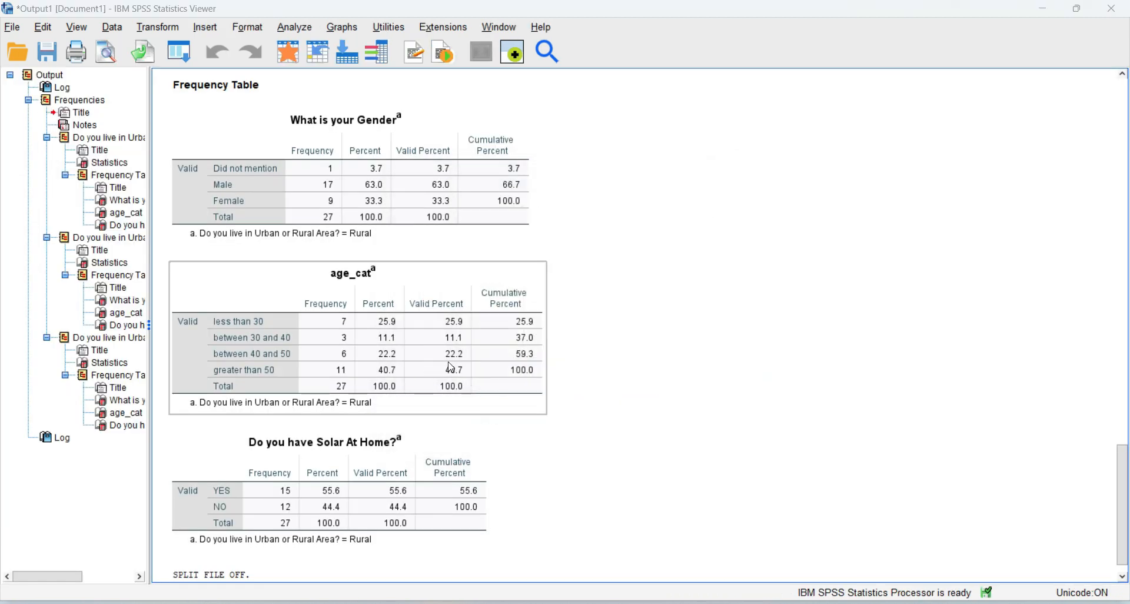
Return to the data editor and select only cases satisfying Gender>0, filtering out the unselected cases
key(alt+Tab)
click(115, 29)
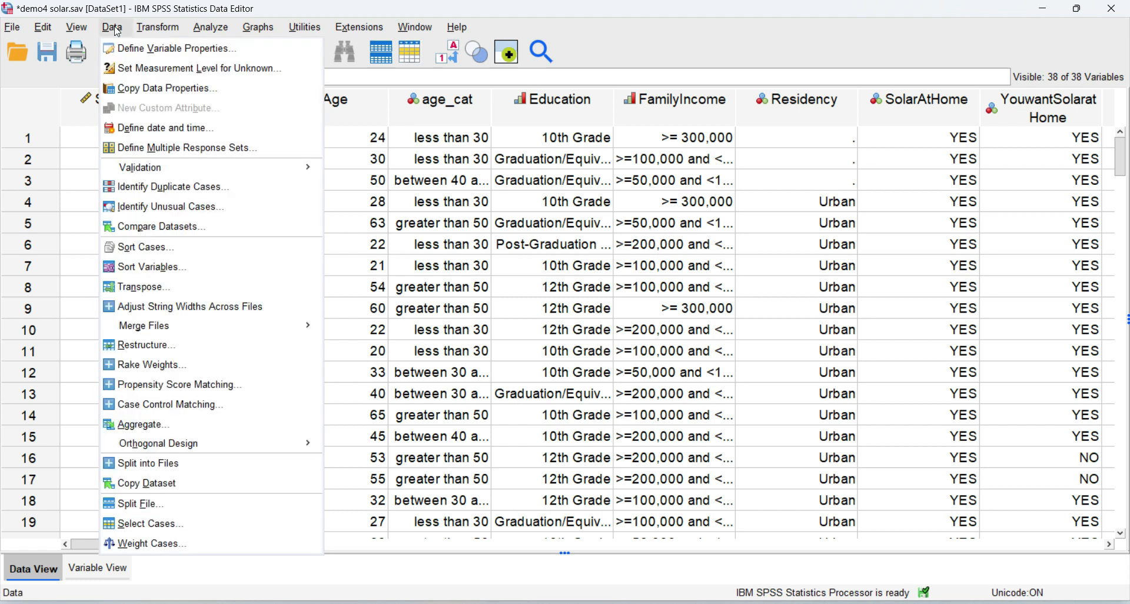
click(156, 523)
click(425, 170)
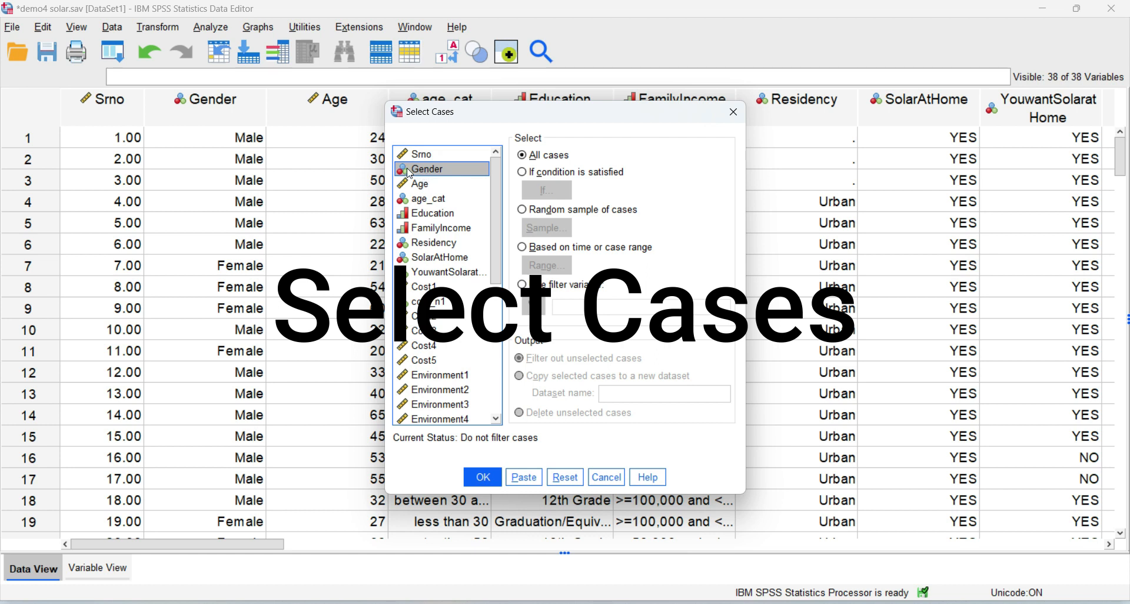
click(534, 173)
click(537, 188)
click(336, 178)
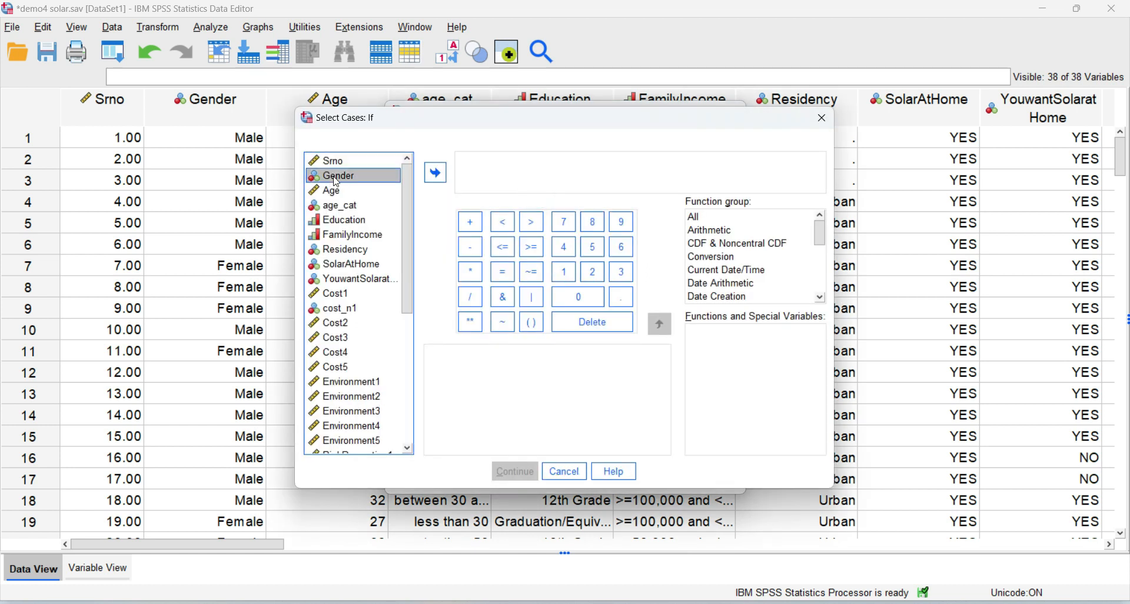
click(439, 177)
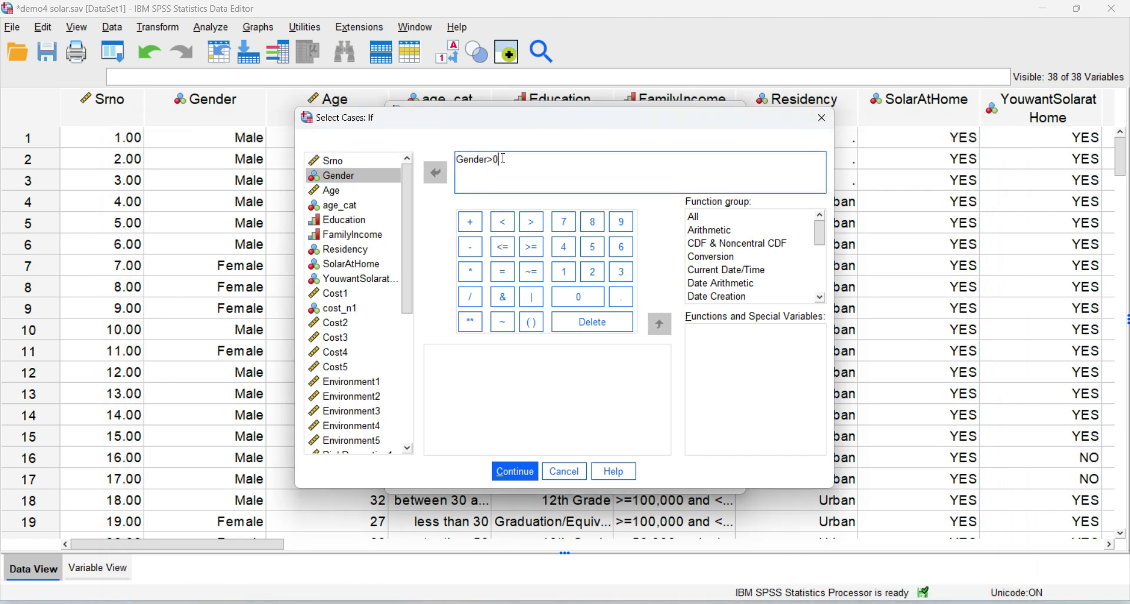
click(516, 470)
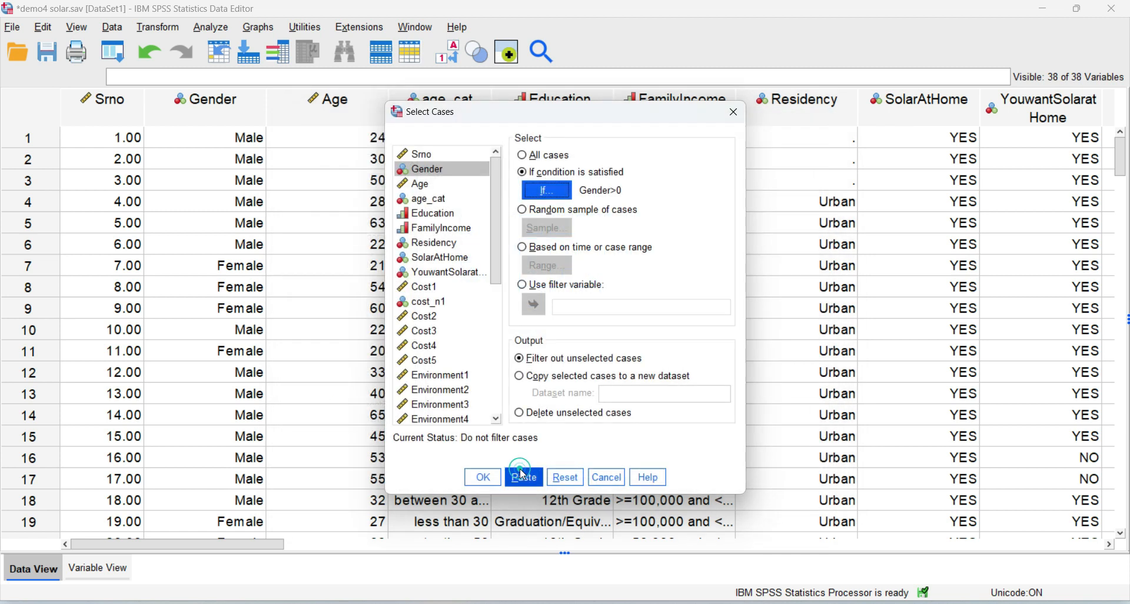
click(484, 478)
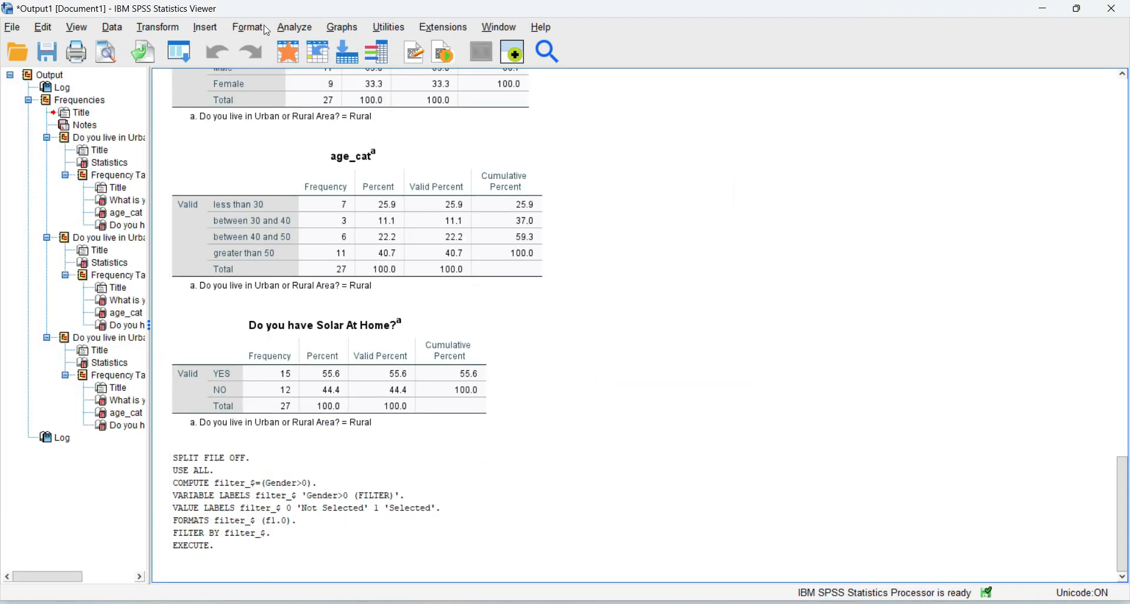
Run a Frequencies analysis for Gender, age_cat and SolarAtHome on the filtered cases and check the gender table
click(303, 26)
mouse_move(376, 85)
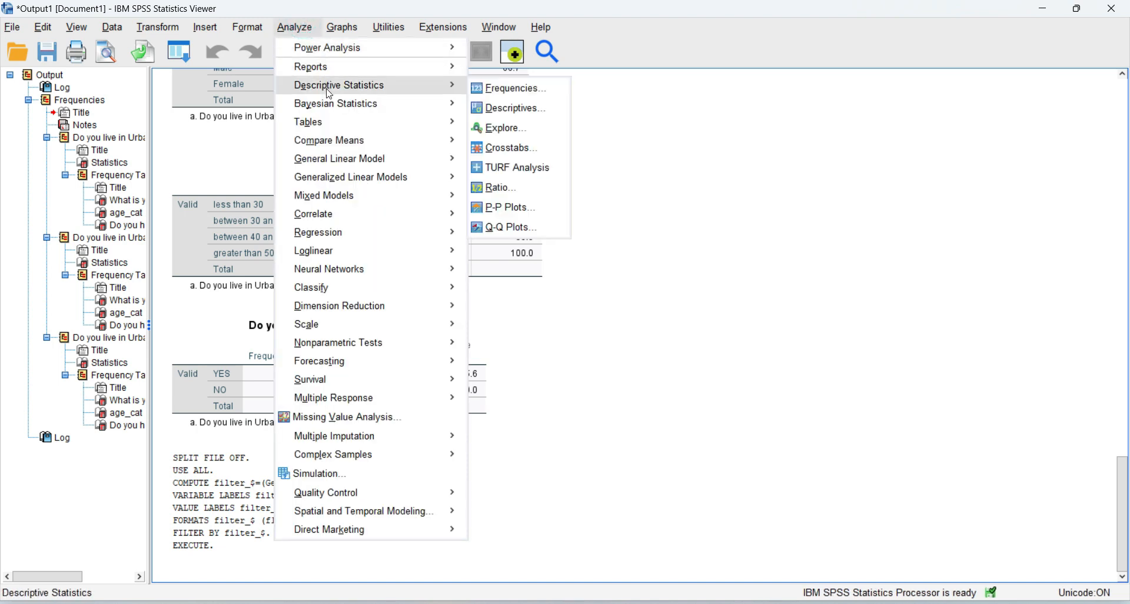
click(512, 88)
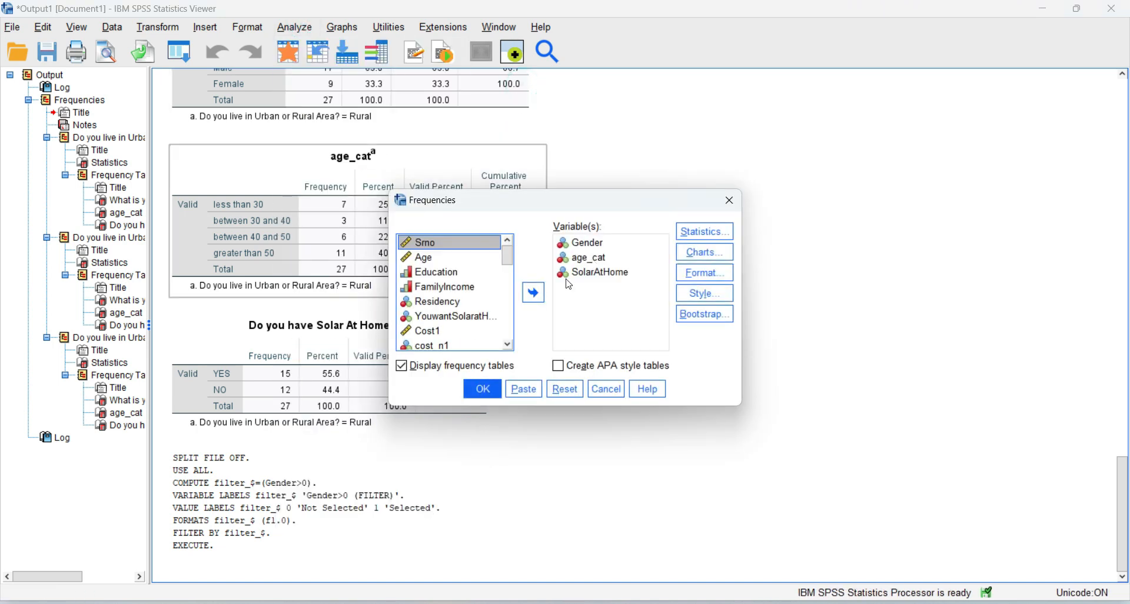
click(482, 389)
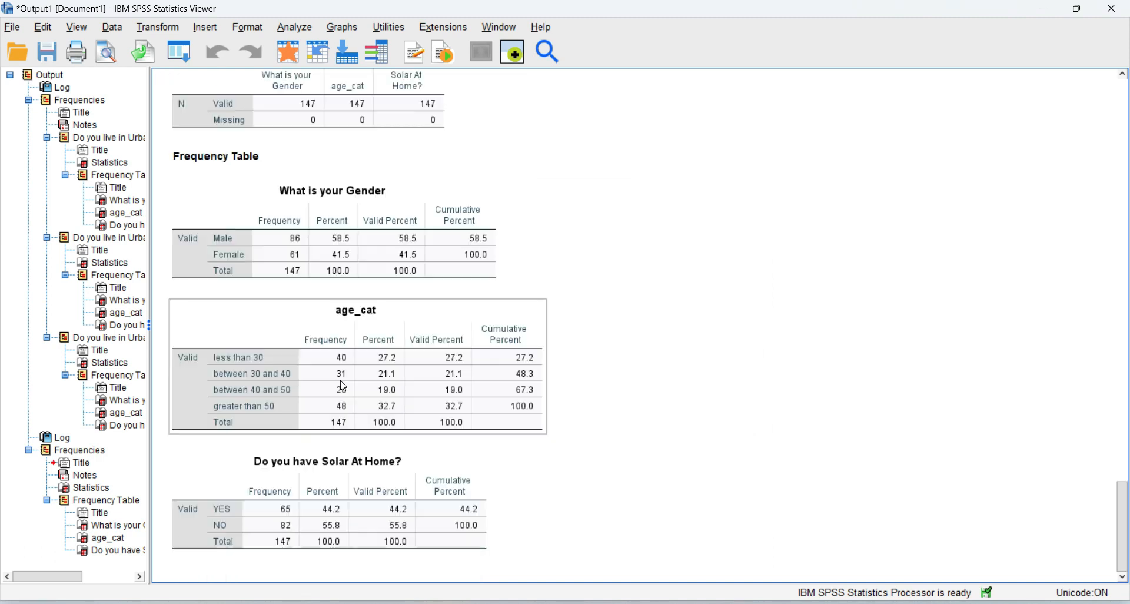
click(324, 256)
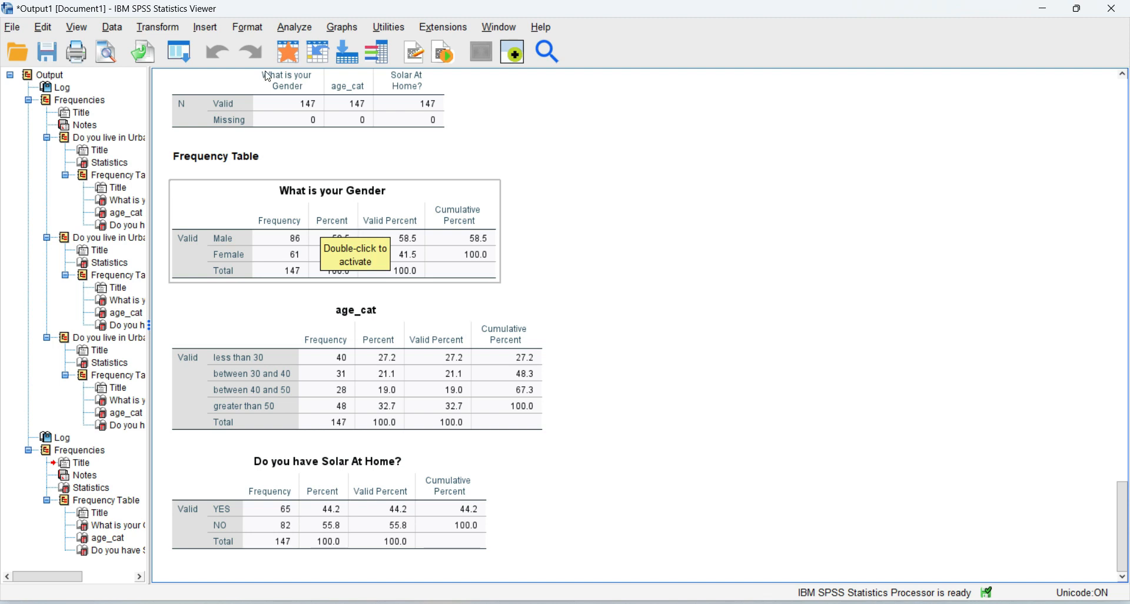
Remove the Gender>0 filter by setting case selection back to all cases
click(74, 29)
click(108, 28)
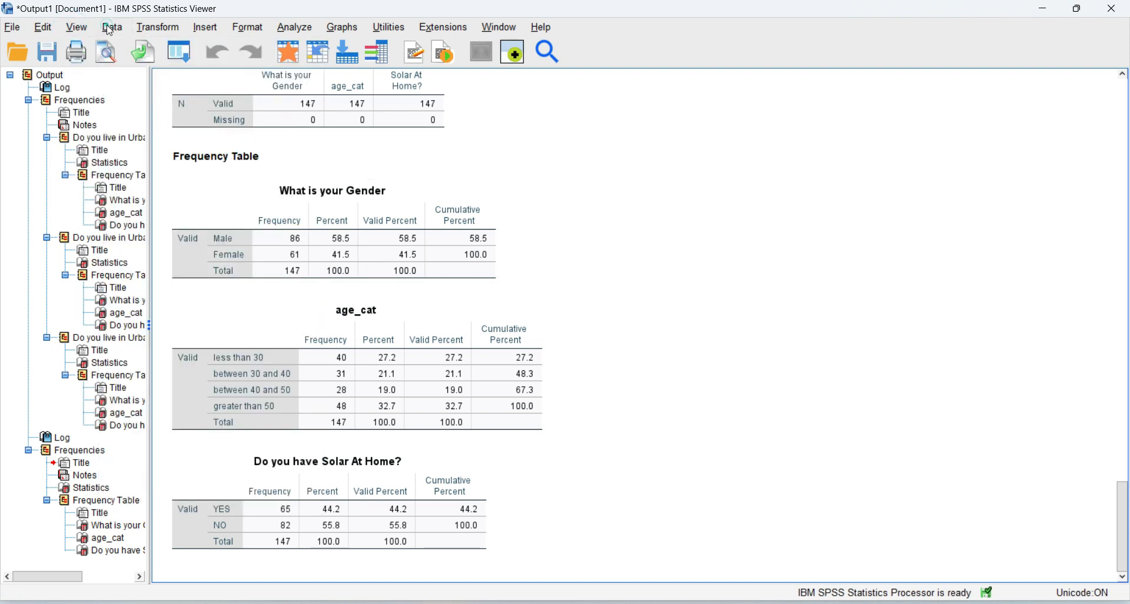
click(110, 28)
click(167, 487)
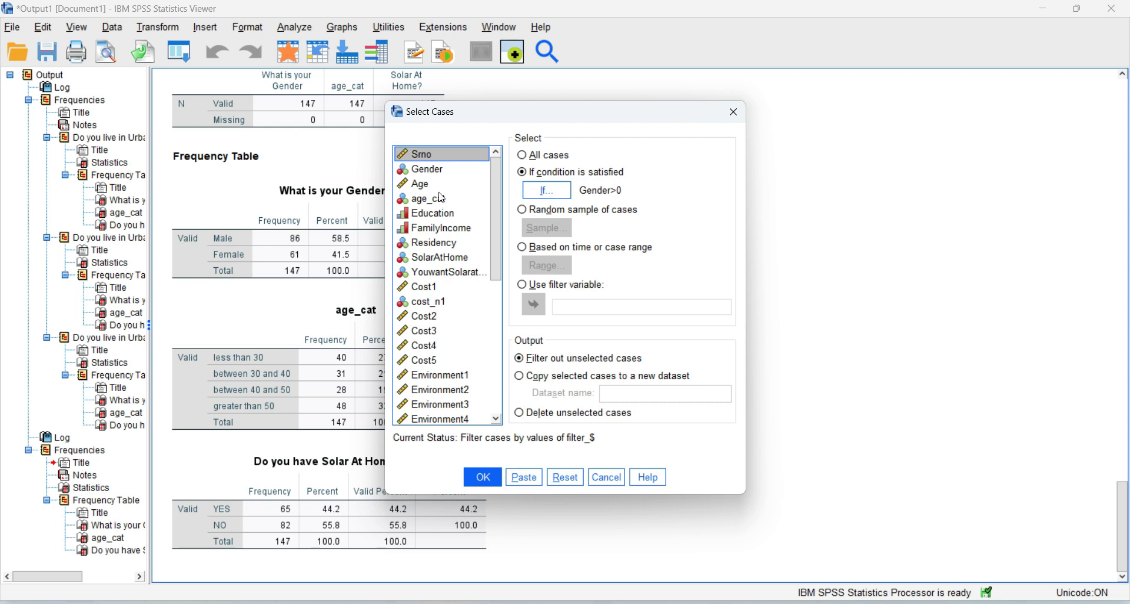
click(528, 157)
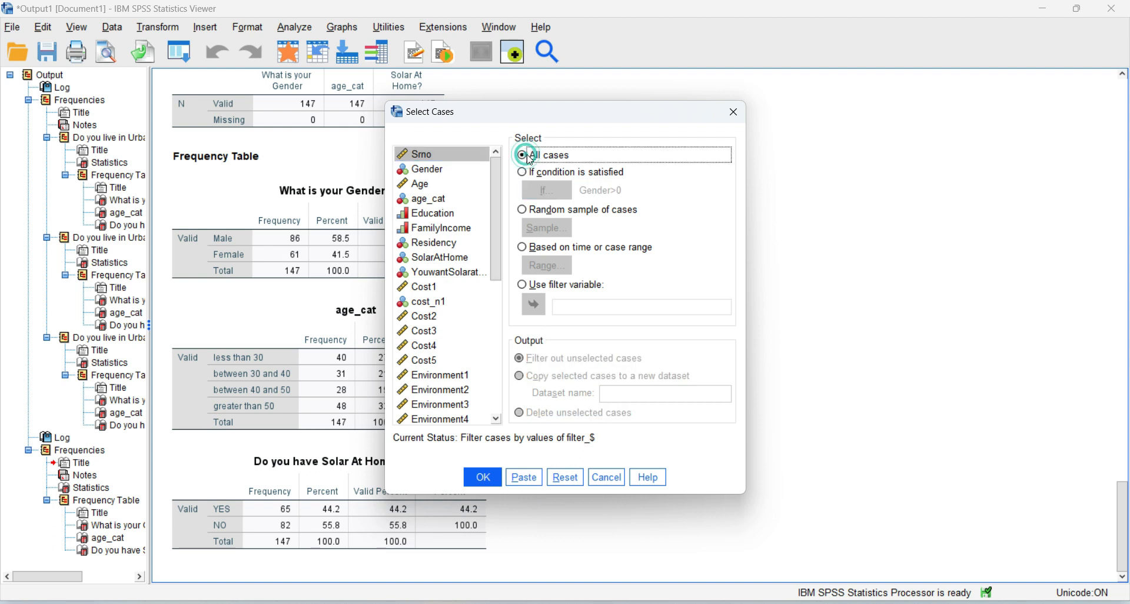
click(482, 478)
Remove age_cat and SolarAtHome from the Frequencies variables, run it for Gender only, and compare the table with the filtered one
click(296, 27)
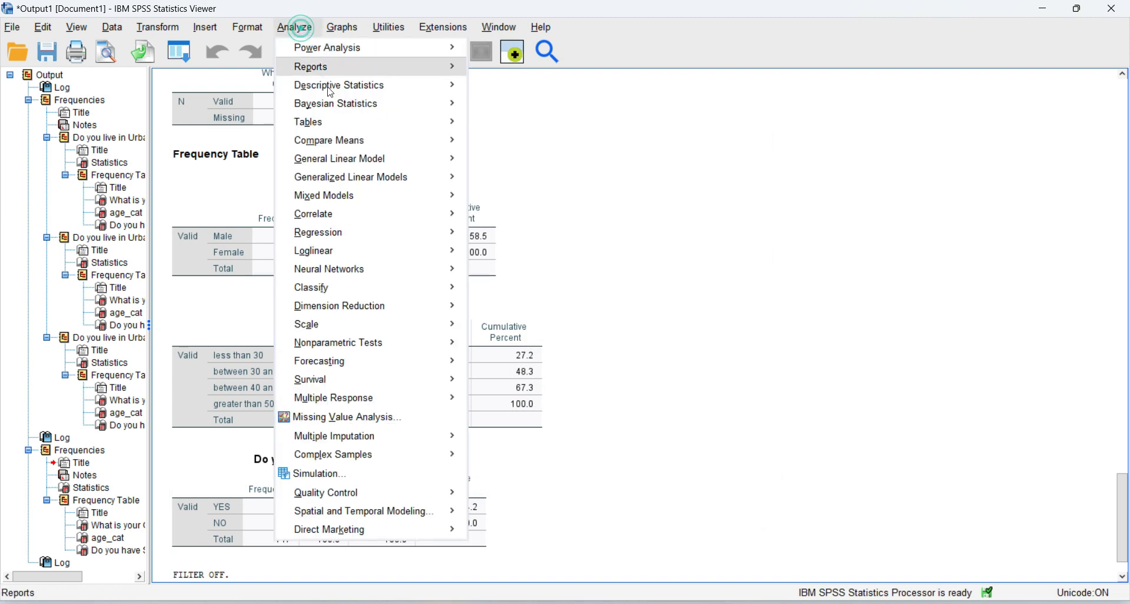
mouse_move(330, 92)
click(499, 86)
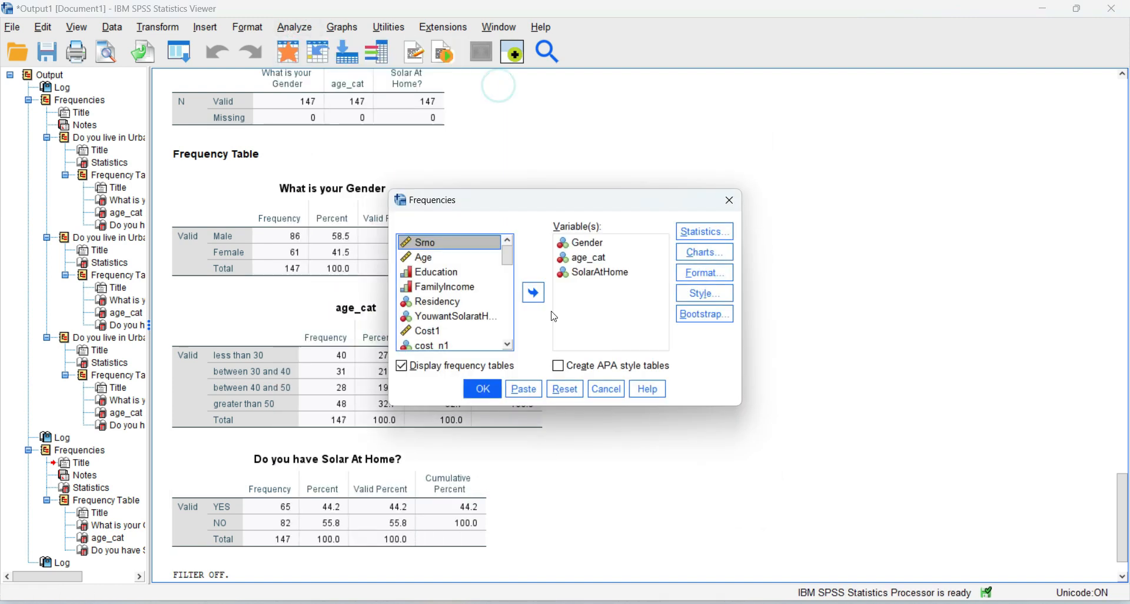
click(576, 258)
double_click(575, 258)
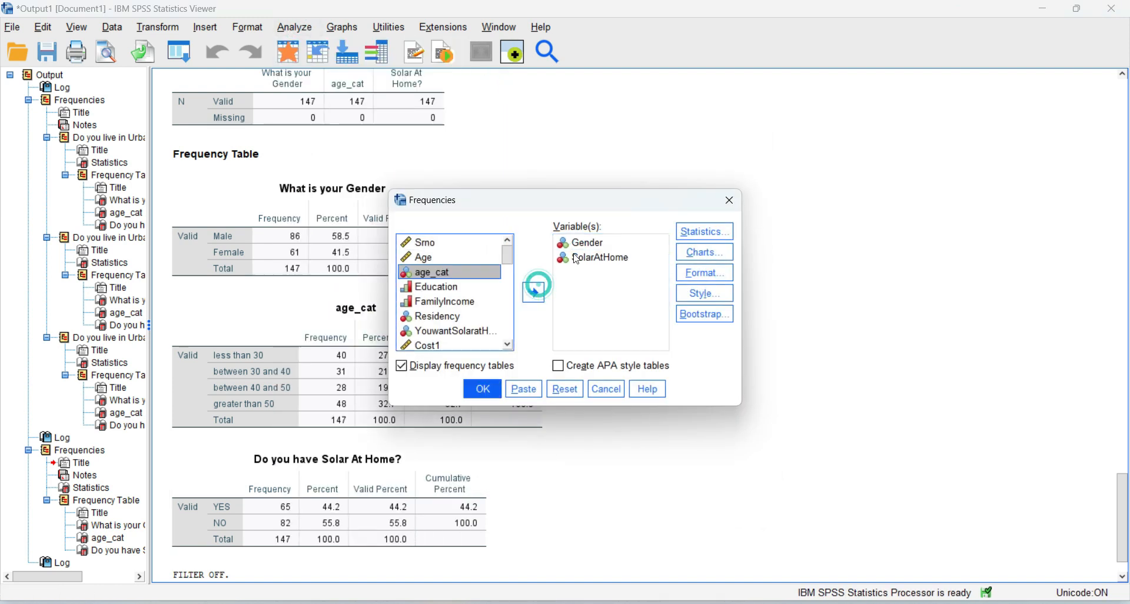
click(538, 295)
click(483, 389)
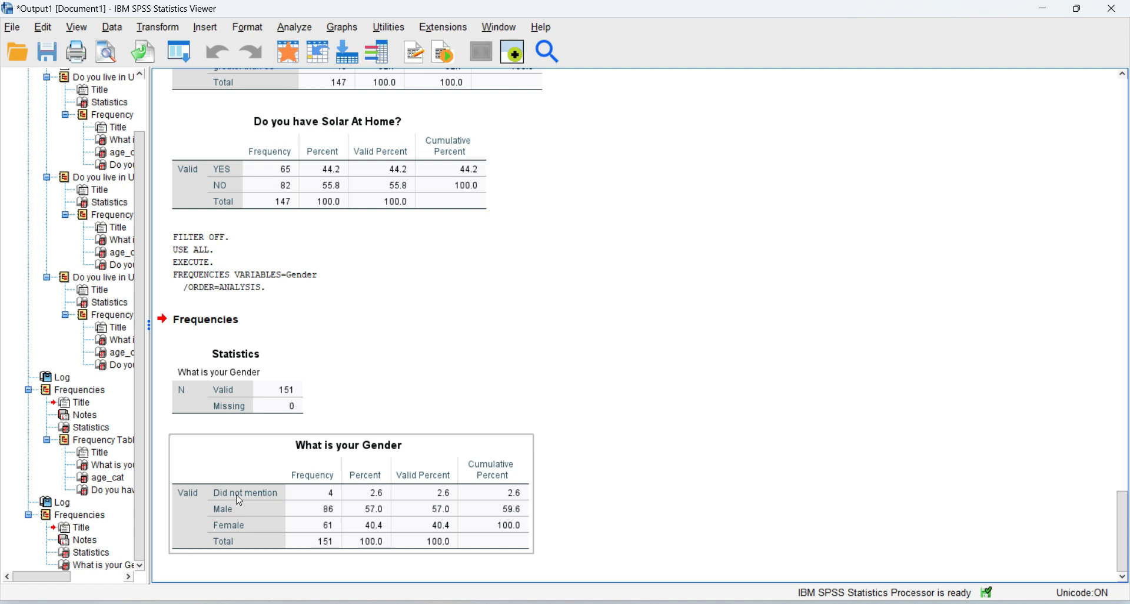
scroll(300, 365, up, 5)
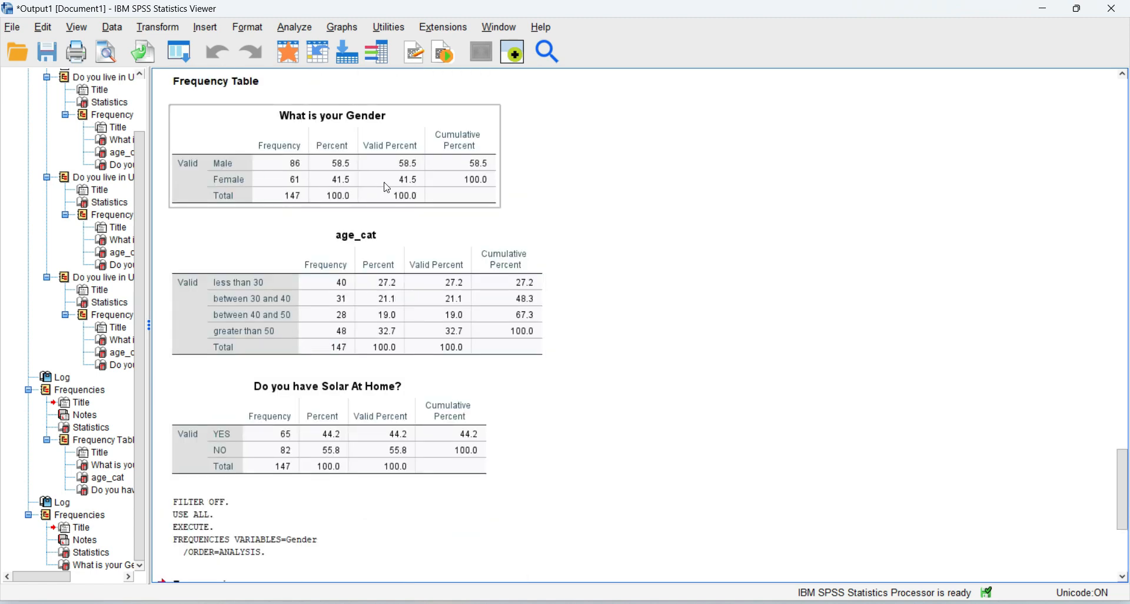